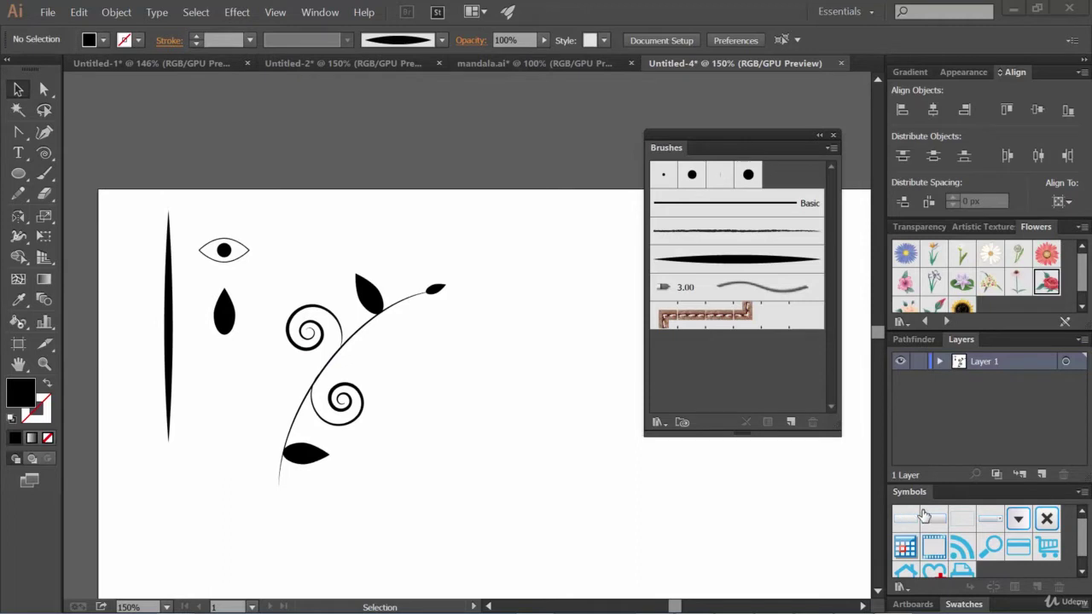
# Float the Symbols panel beside the artwork and save the whole curled vine drawing as a new symbol with export type Graphic.
pyautogui.moveTo(920, 493); pyautogui.dragTo(500, 319)
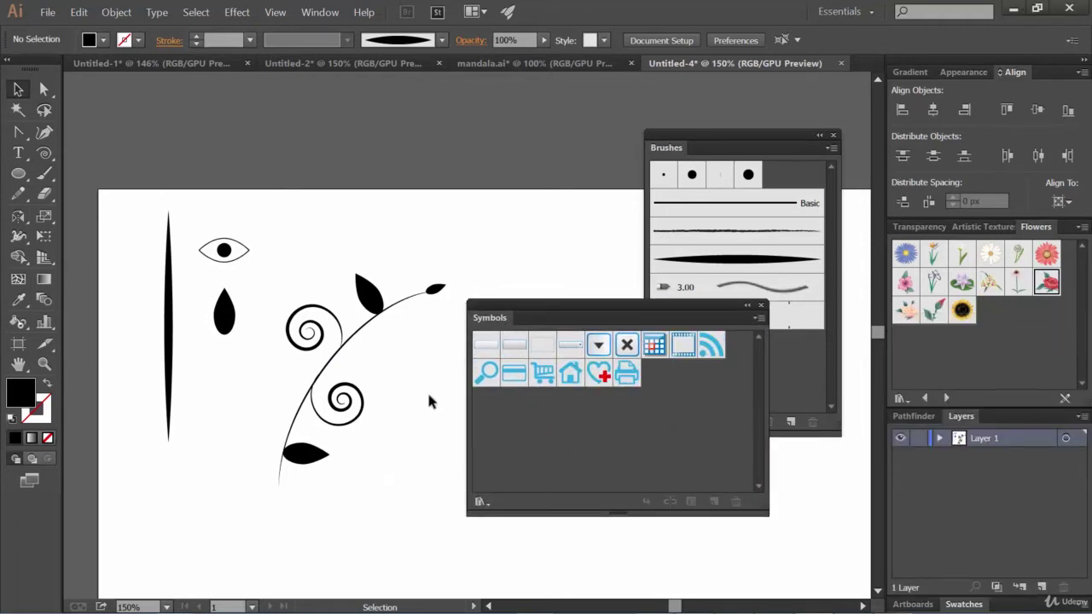
pyautogui.moveTo(638, 312); pyautogui.dragTo(727, 302)
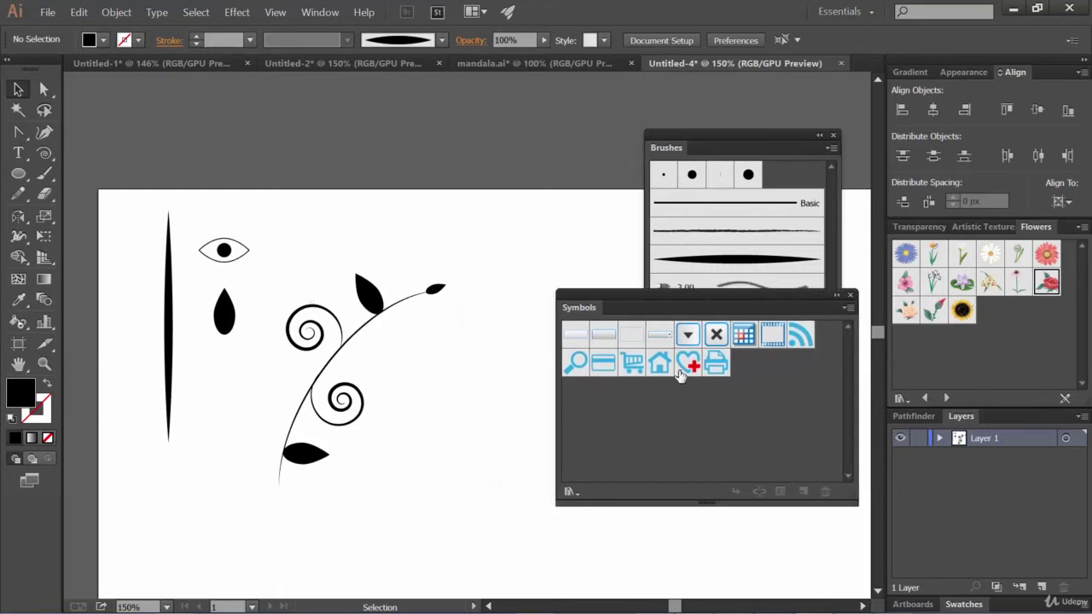
pyautogui.moveTo(285, 256); pyautogui.dragTo(480, 520)
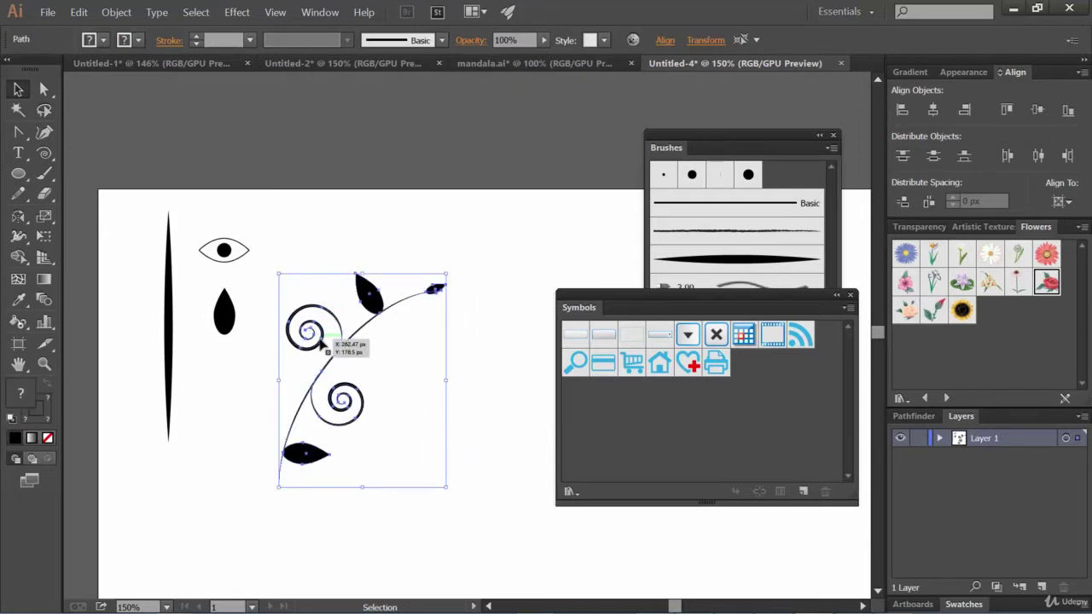
pyautogui.moveTo(319, 341); pyautogui.dragTo(660, 416)
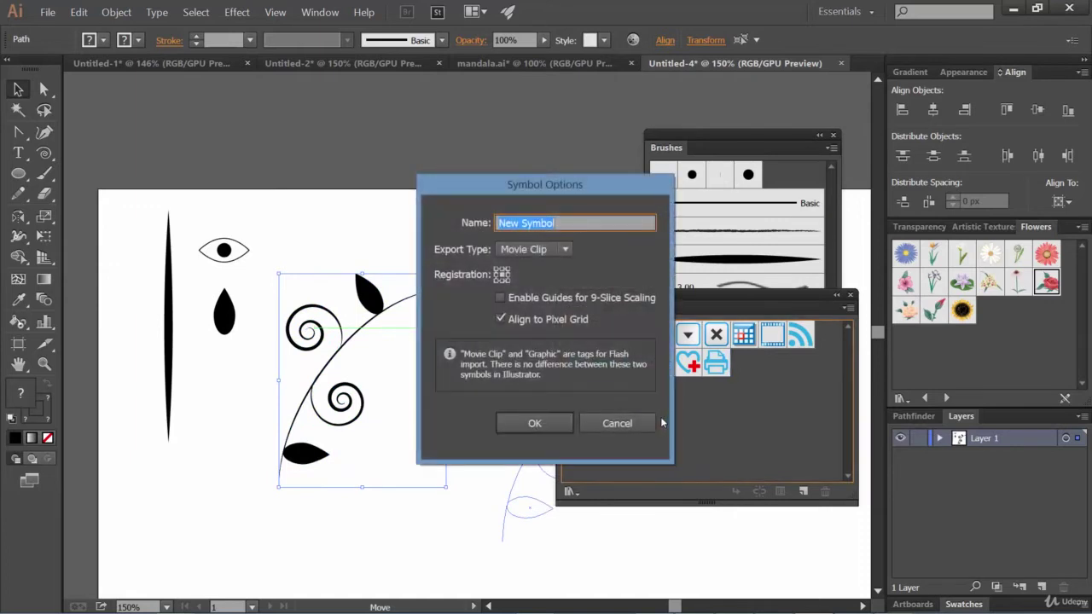
pyautogui.click(537, 250)
pyautogui.click(529, 287)
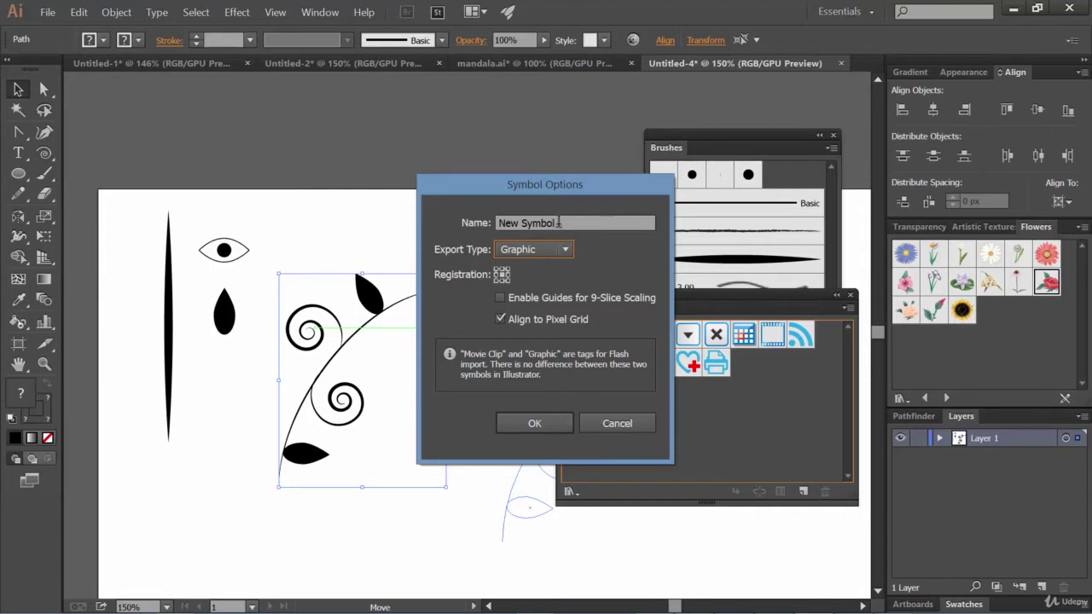
pyautogui.click(552, 423)
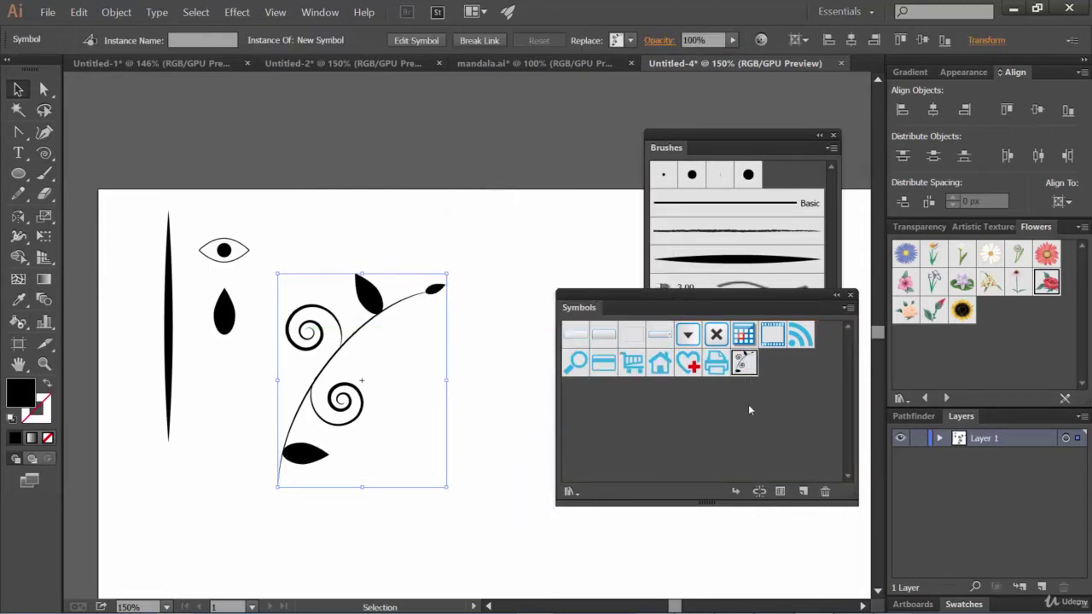
# Save the black teardrop shape as a new symbol with export type Graphic.
pyautogui.click(239, 359)
pyautogui.click(225, 322)
pyautogui.moveTo(225, 322); pyautogui.dragTo(714, 441)
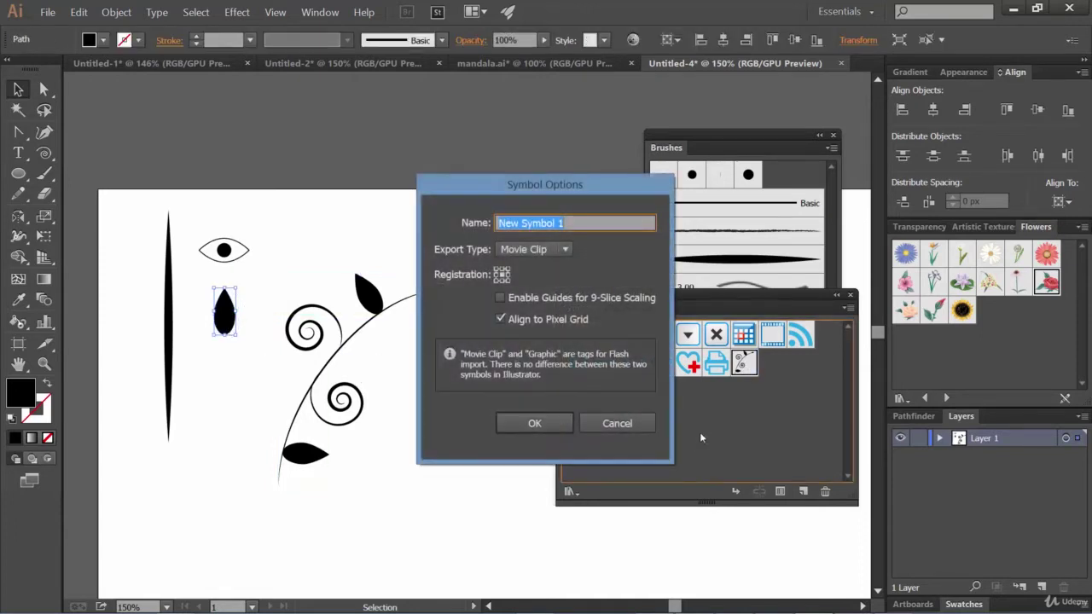
pyautogui.click(541, 249)
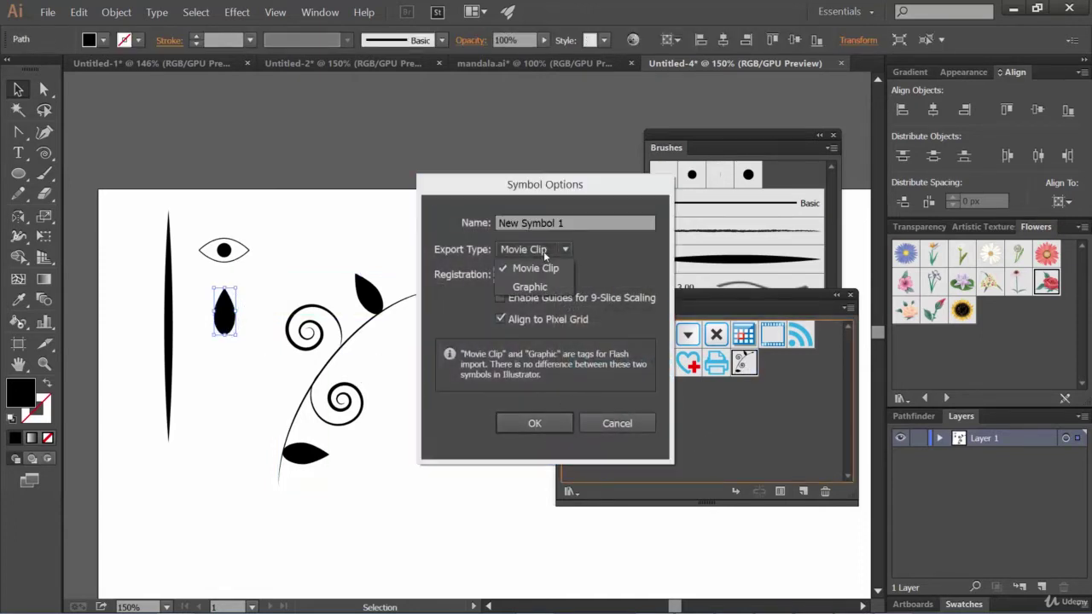
pyautogui.click(537, 287)
pyautogui.click(543, 426)
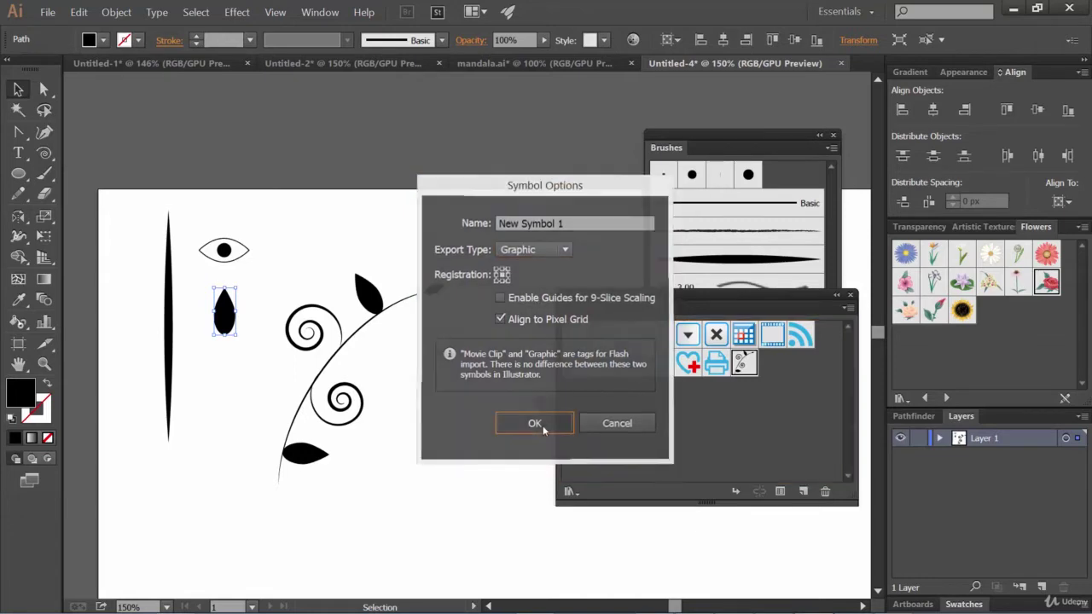
# Select all parts of the eye drawing and save them together as a new symbol.
pyautogui.click(264, 271)
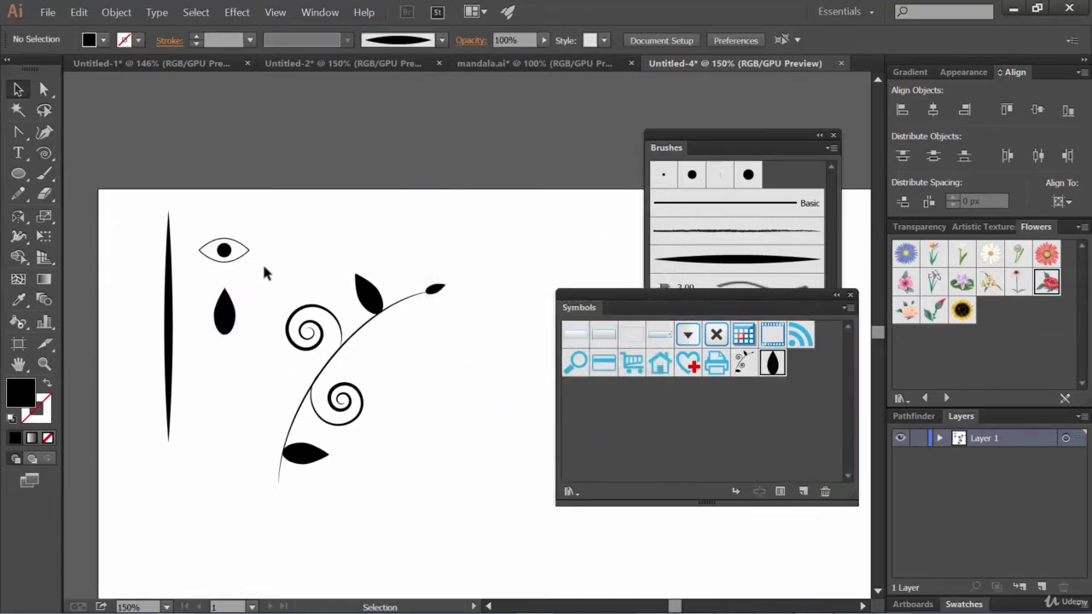
pyautogui.moveTo(261, 266); pyautogui.dragTo(189, 229)
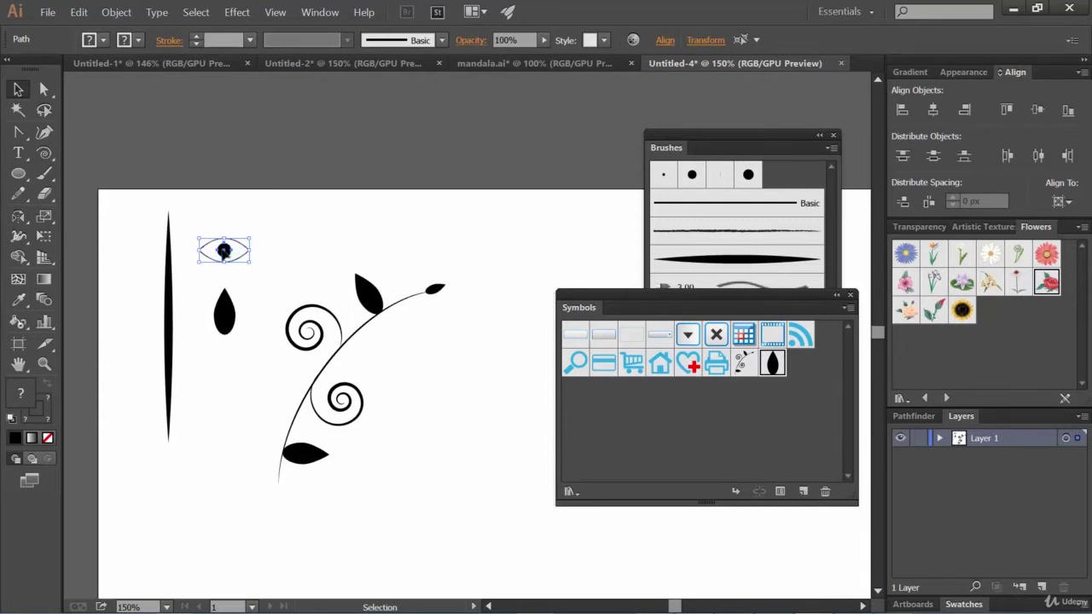
pyautogui.moveTo(224, 251); pyautogui.dragTo(686, 435)
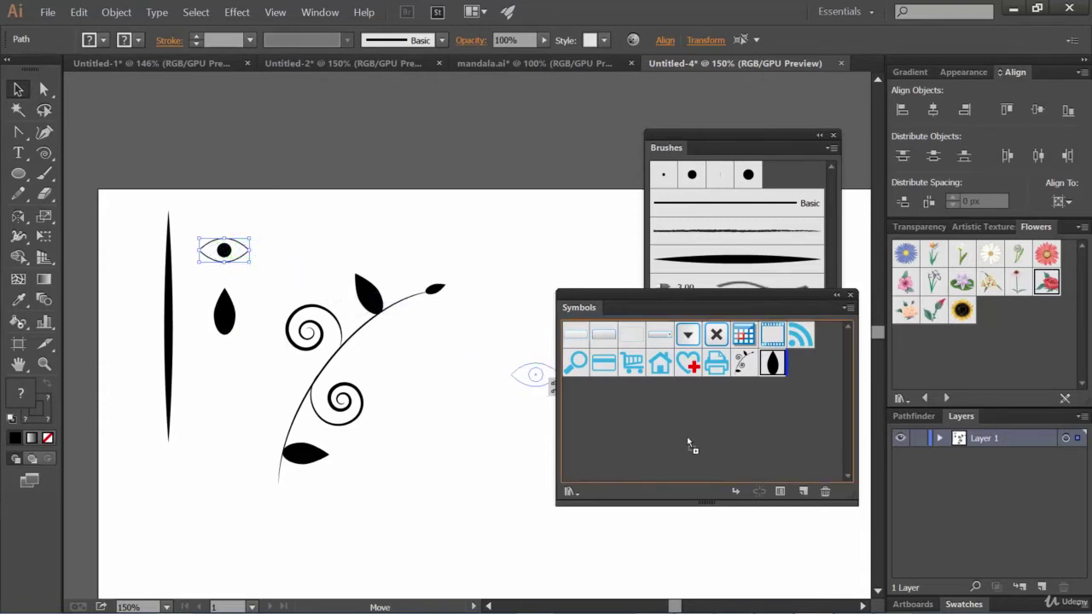
pyautogui.click(530, 249)
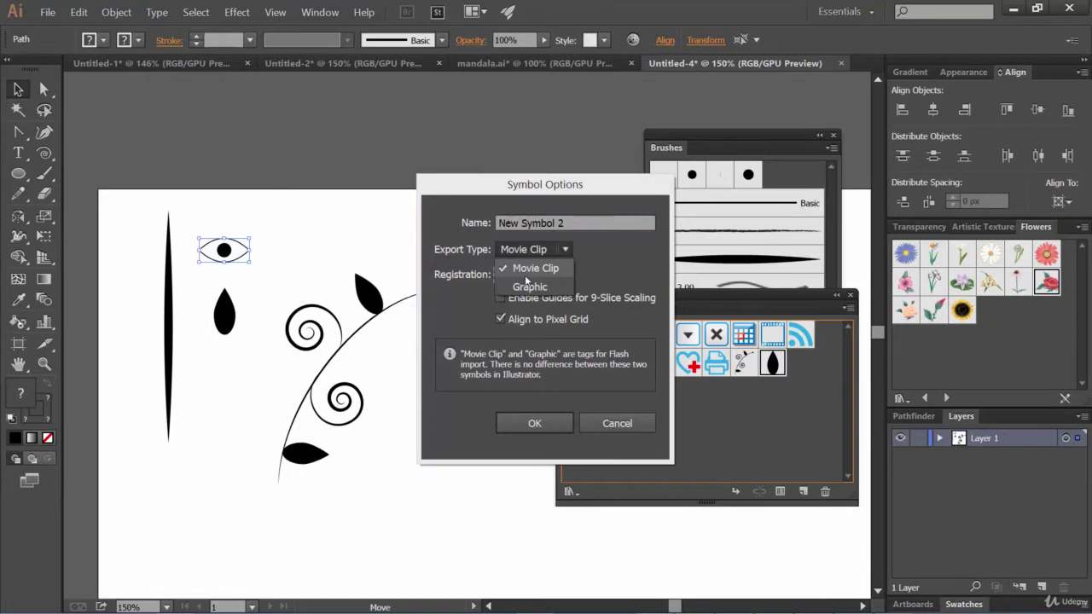
pyautogui.click(525, 266)
pyautogui.click(533, 423)
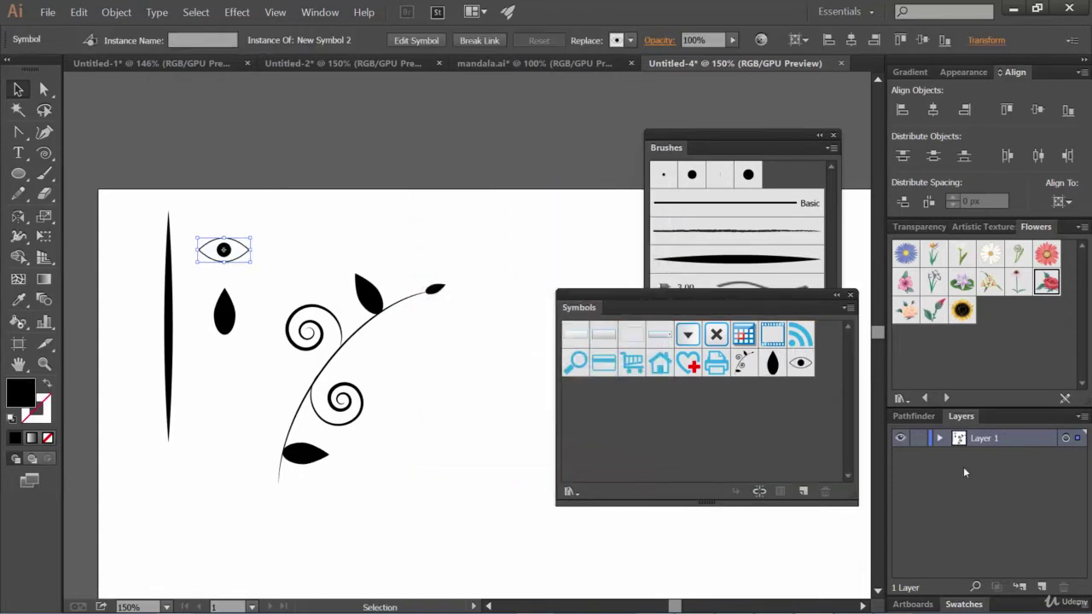
# Hide Layer 1, add a new layer above it, and close the floating Symbols and Brushes panels.
pyautogui.click(900, 438)
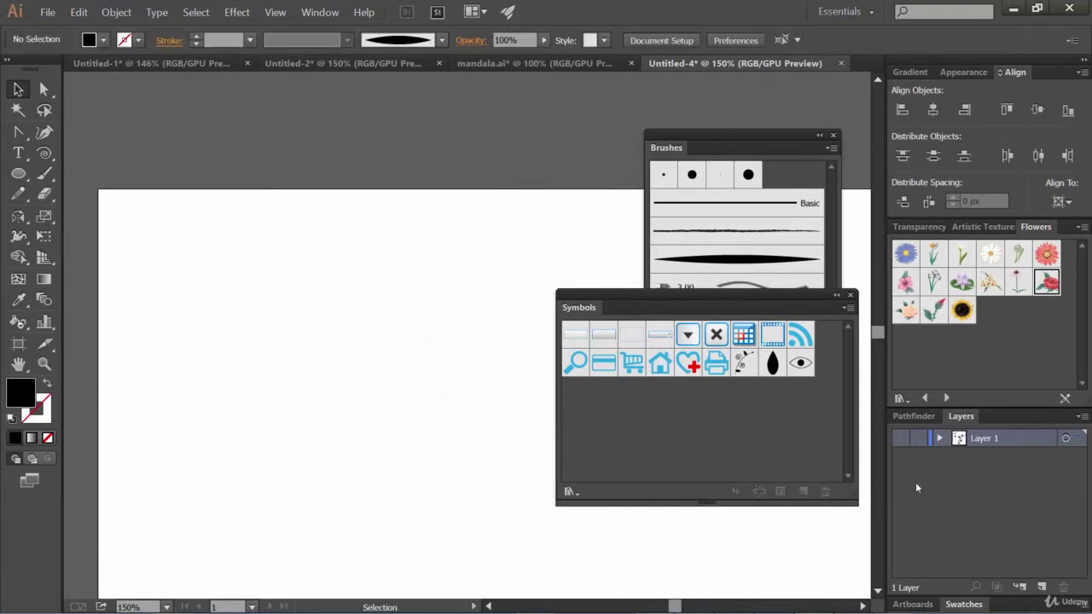
pyautogui.click(1041, 587)
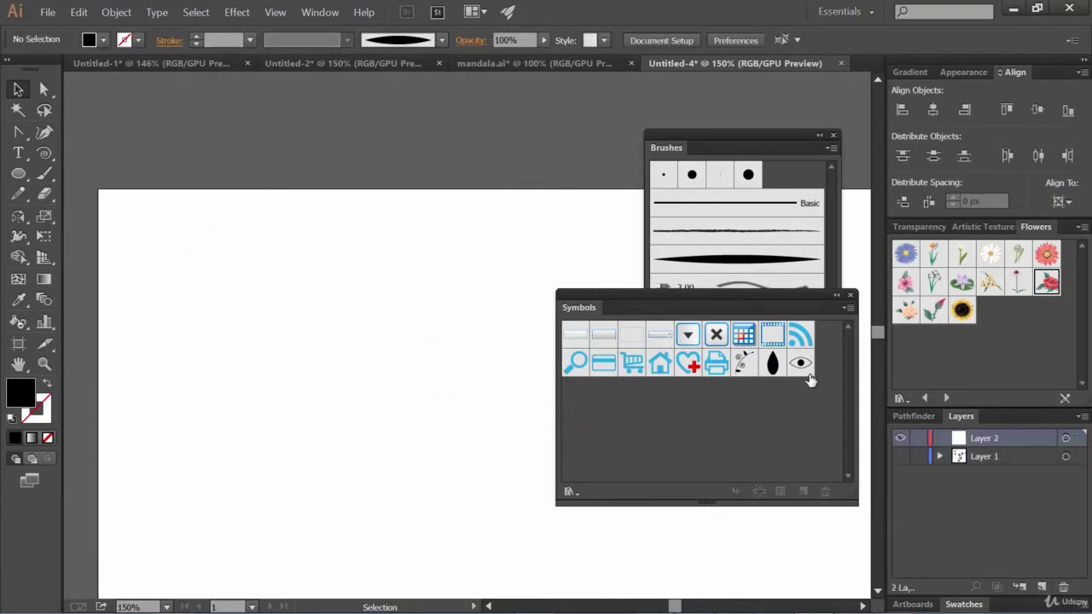
pyautogui.click(849, 297)
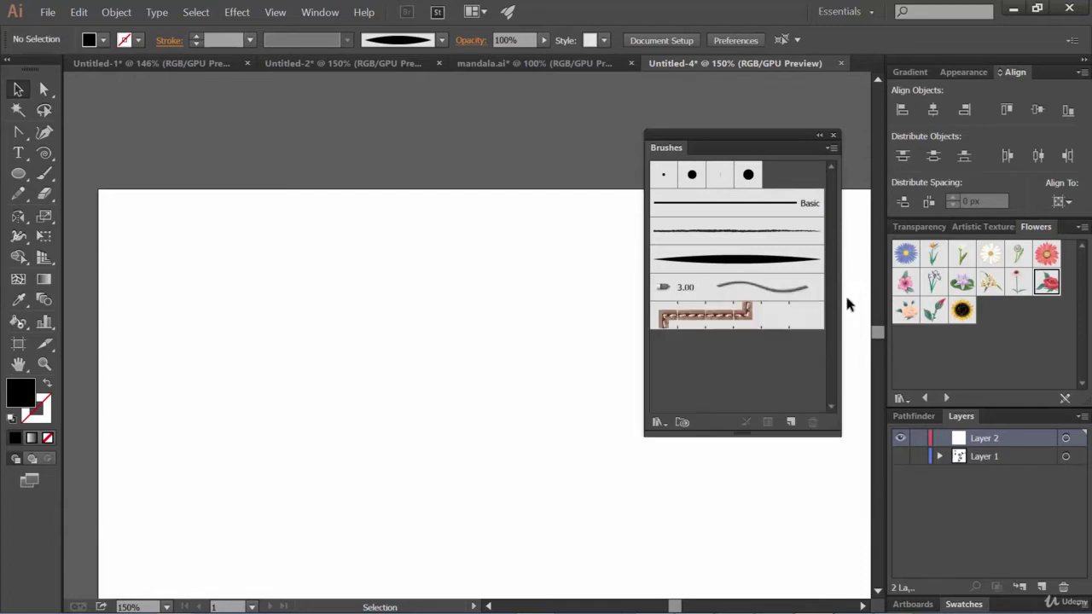
pyautogui.click(833, 135)
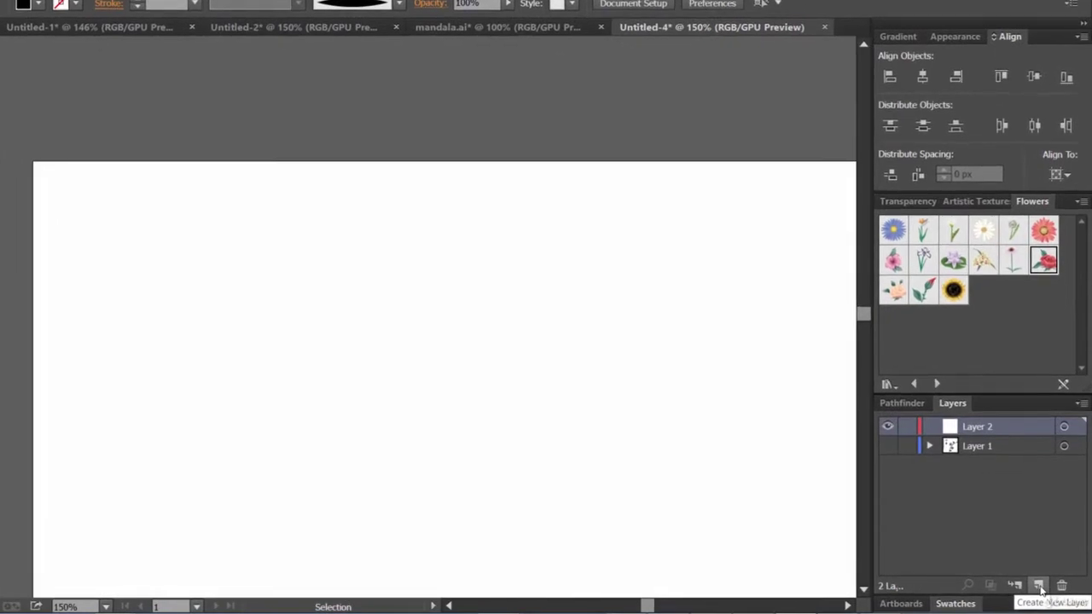
# Add two extra layers above Layer 2 and delete both of them.
pyautogui.click(1040, 588)
pyautogui.click(1040, 588)
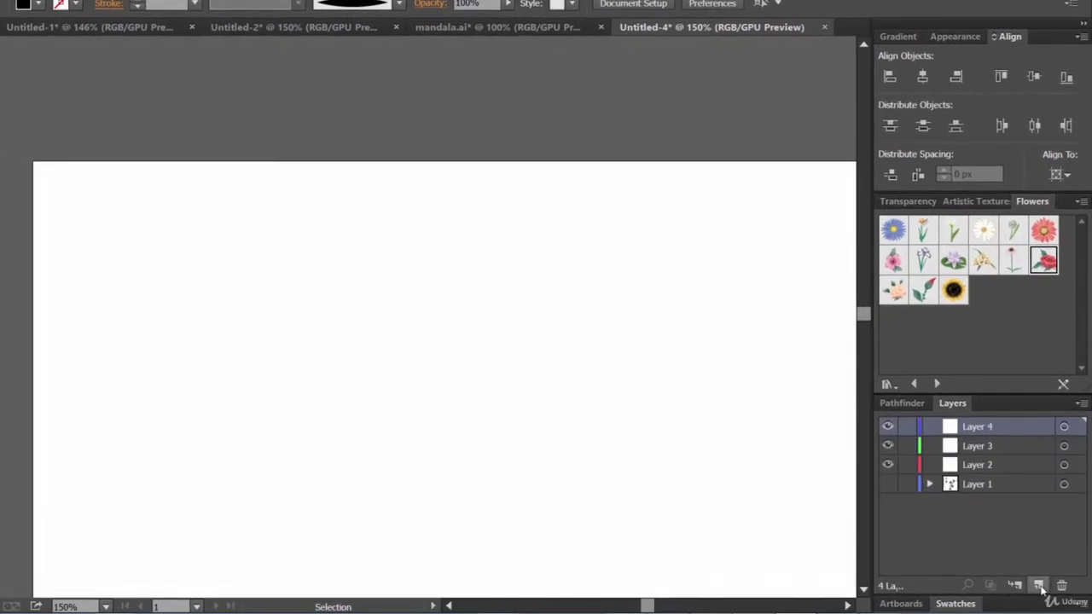
pyautogui.click(1018, 445)
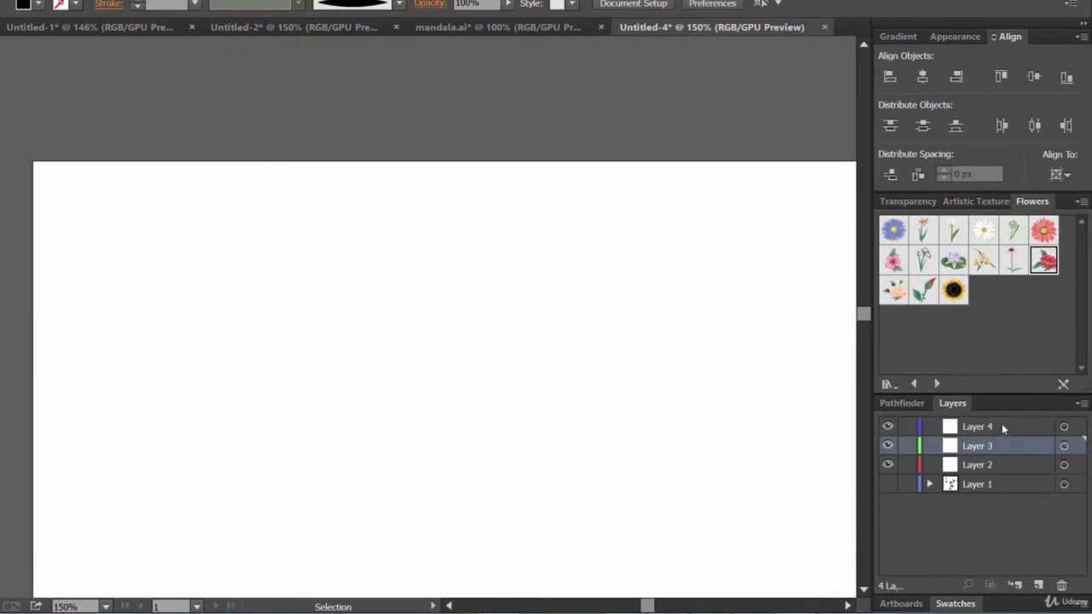
pyautogui.keyDown('shift'); pyautogui.click(1006, 427); pyautogui.keyUp('shift')
pyautogui.moveTo(1017, 424); pyautogui.dragTo(1060, 587)
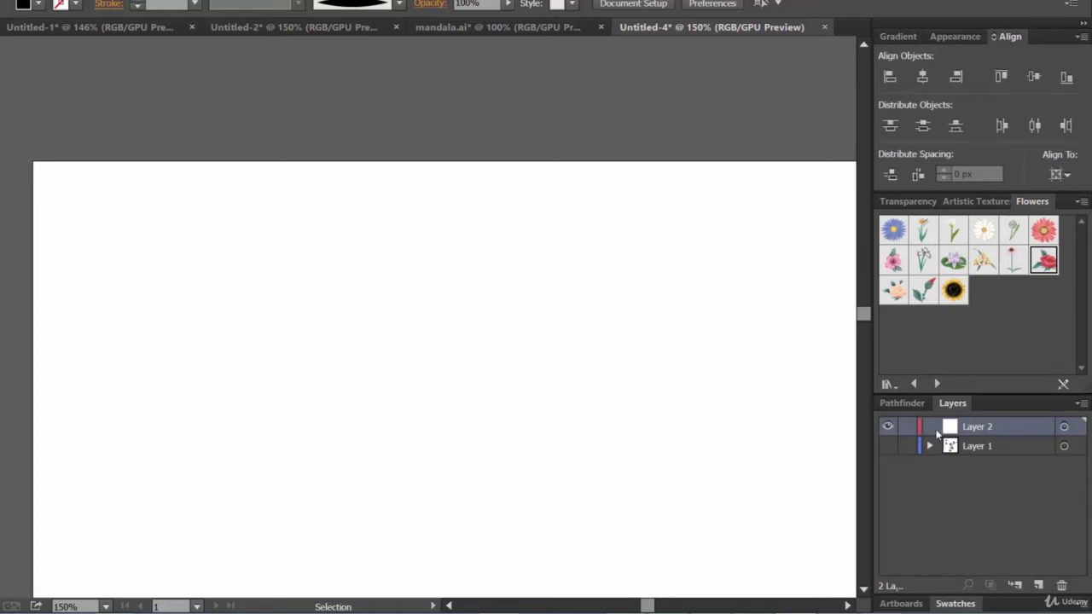
# Draw a straight vertical line about 665 px long near the artboard's centre on Layer 2, extending past its upper and lower edges.
pyautogui.hotkey('ctrl', '-')
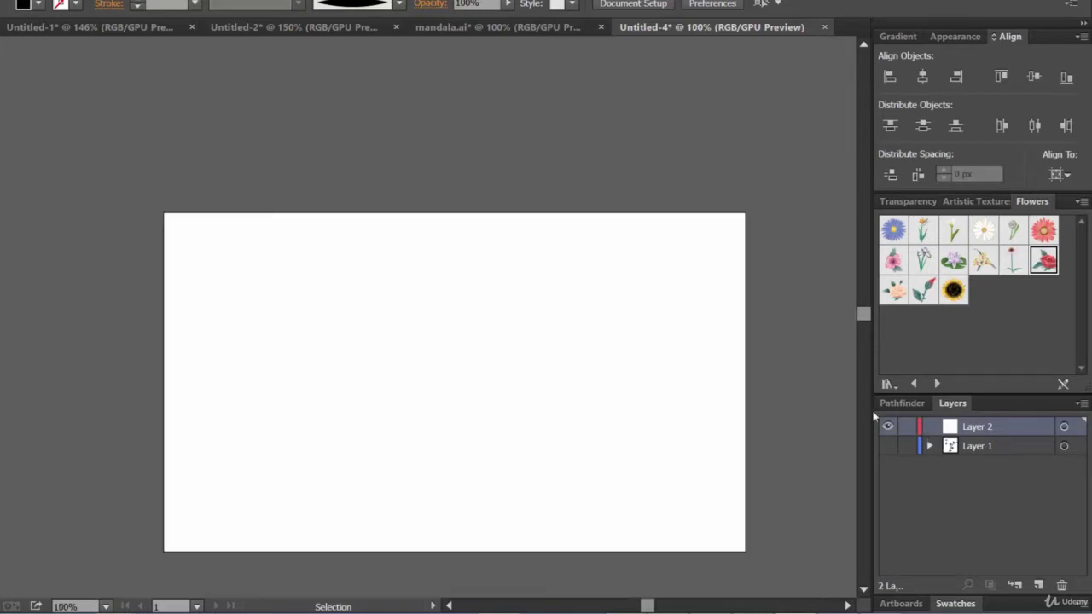
pyautogui.press('space')
pyautogui.moveTo(500, 401); pyautogui.dragTo(473, 345)
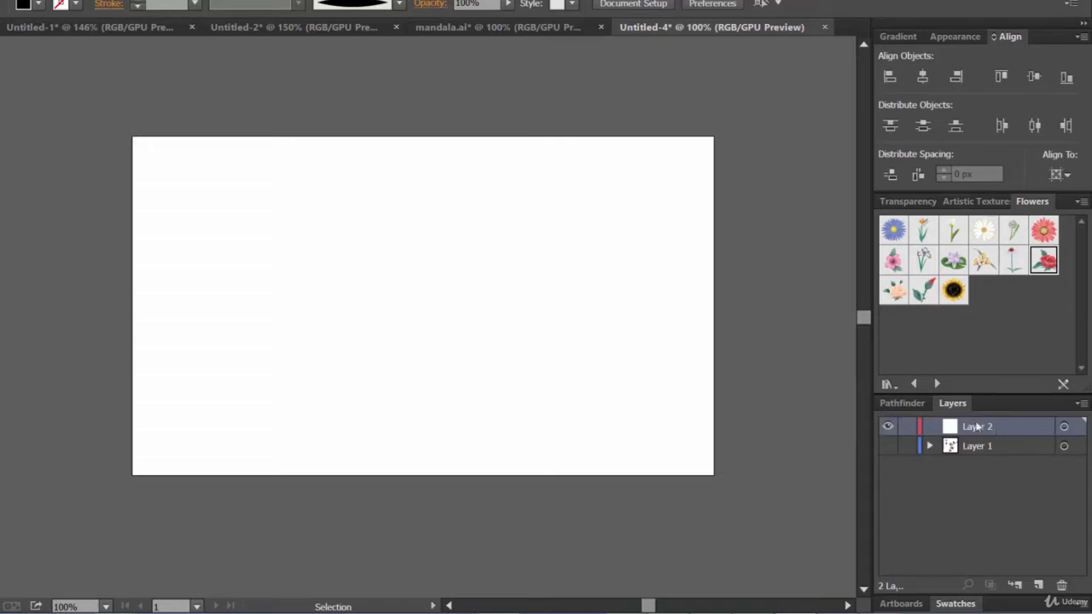
pyautogui.press('\\')
pyautogui.moveTo(418, 89); pyautogui.dragTo(403, 513)
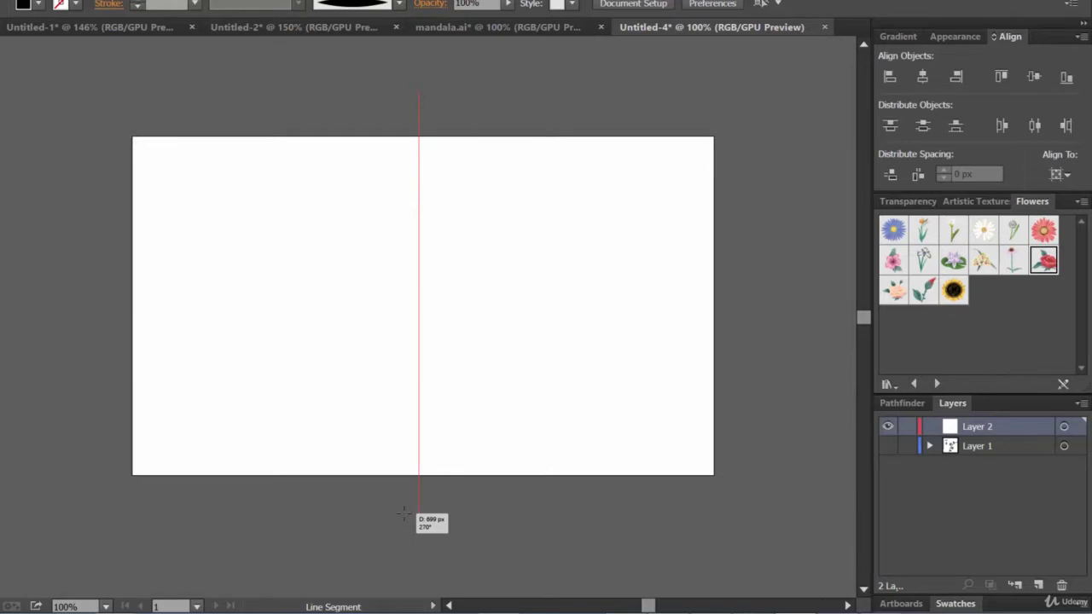
pyautogui.moveTo(403, 513); pyautogui.dragTo(404, 513)
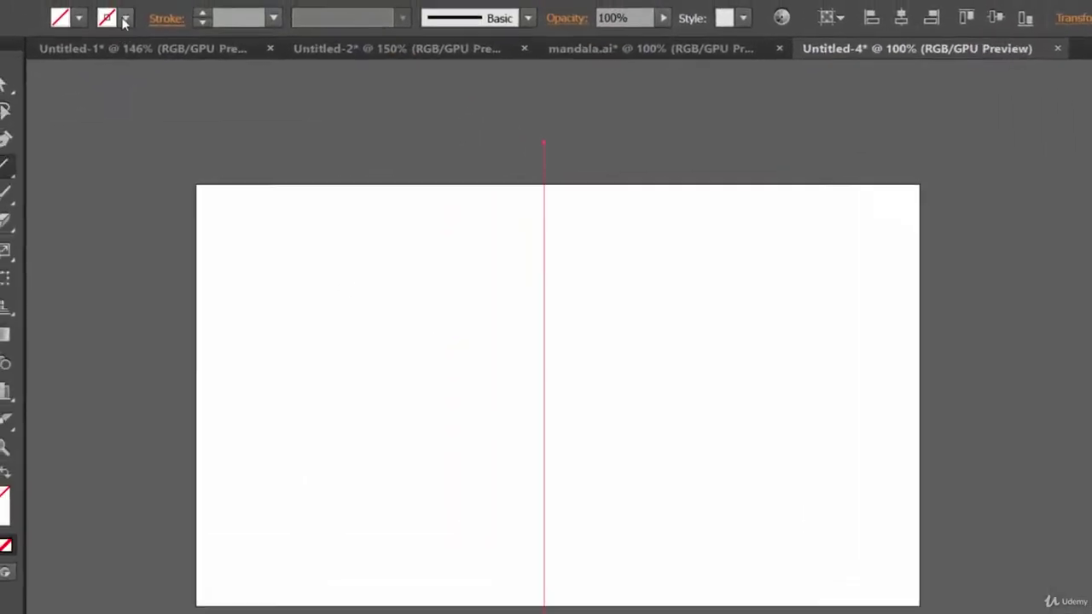
# Give the vertical line a black stroke with a weight of 1 pt.
pyautogui.click(76, 3)
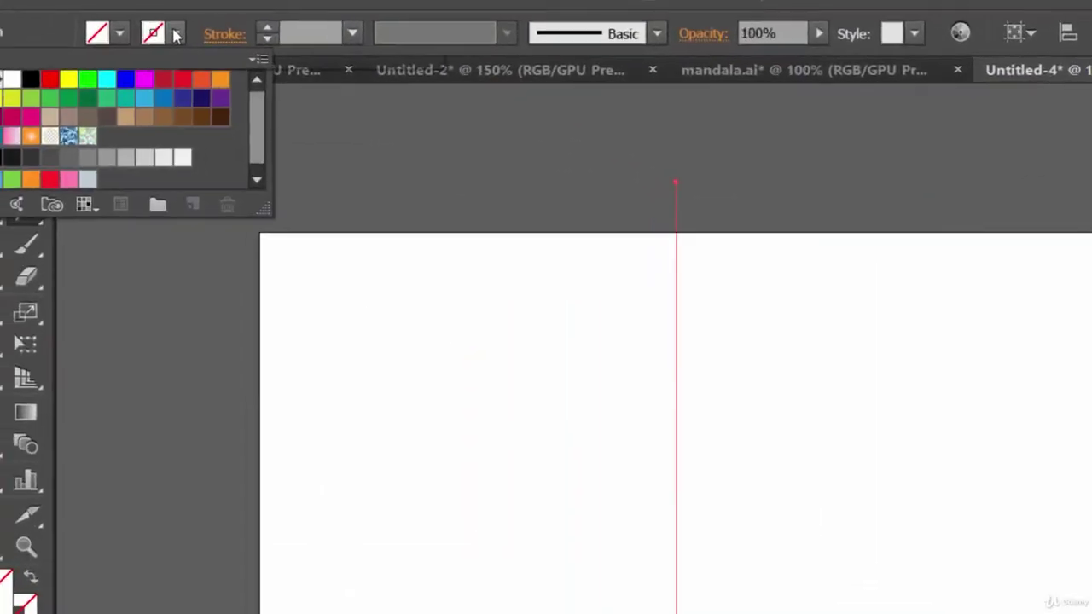
pyautogui.click(267, 31)
pyautogui.click(268, 29)
pyautogui.click(266, 28)
pyautogui.click(266, 40)
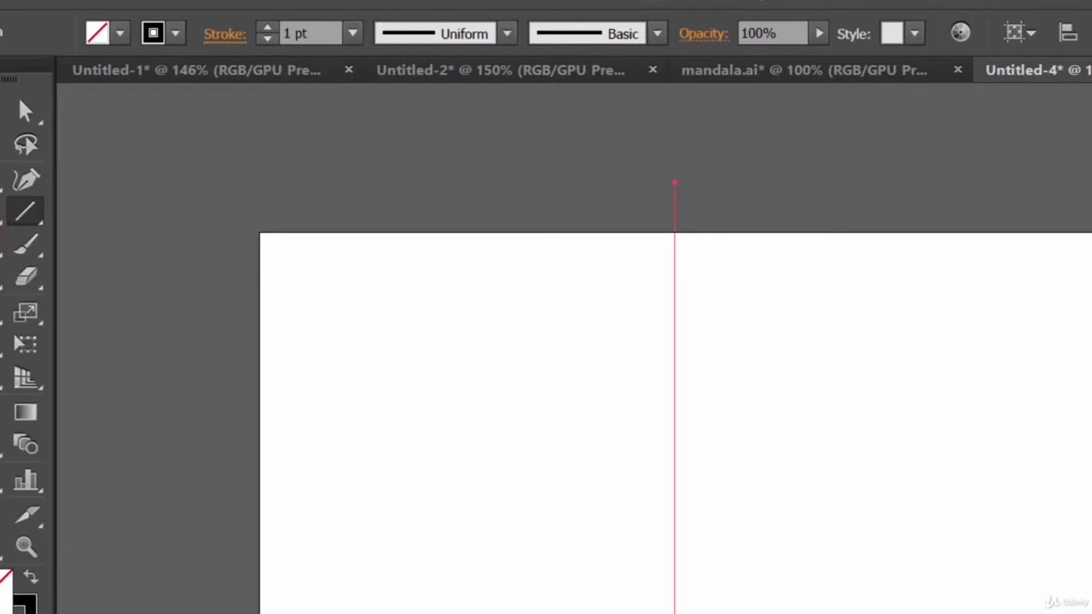
# Try to set the vertical line's stroke weight to 0.25 pt.
pyautogui.click(352, 34)
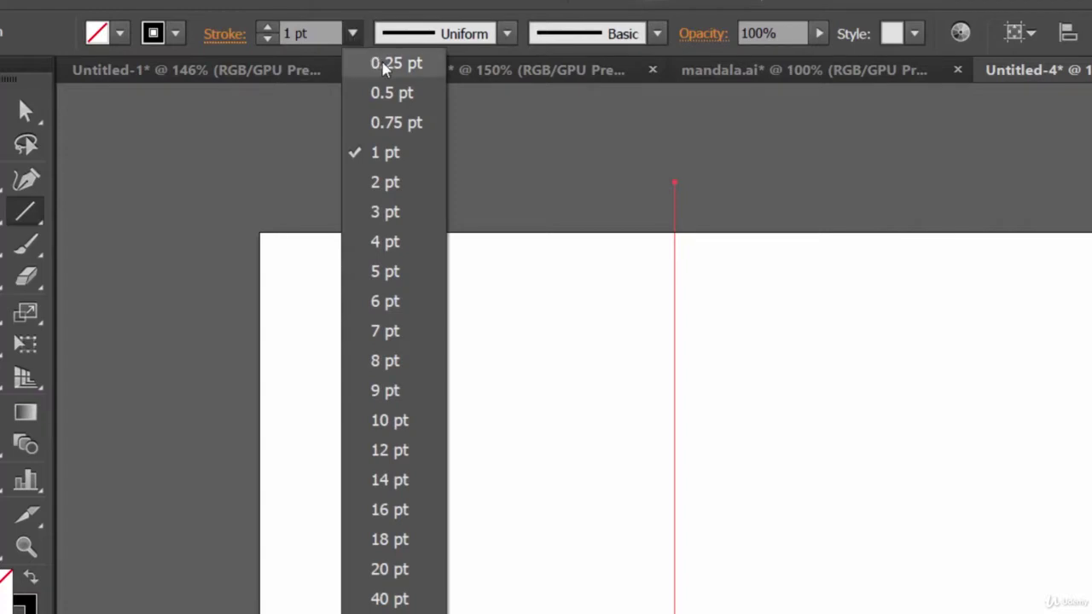
pyautogui.click(384, 64)
pyautogui.hotkey('ctrl', 'z')
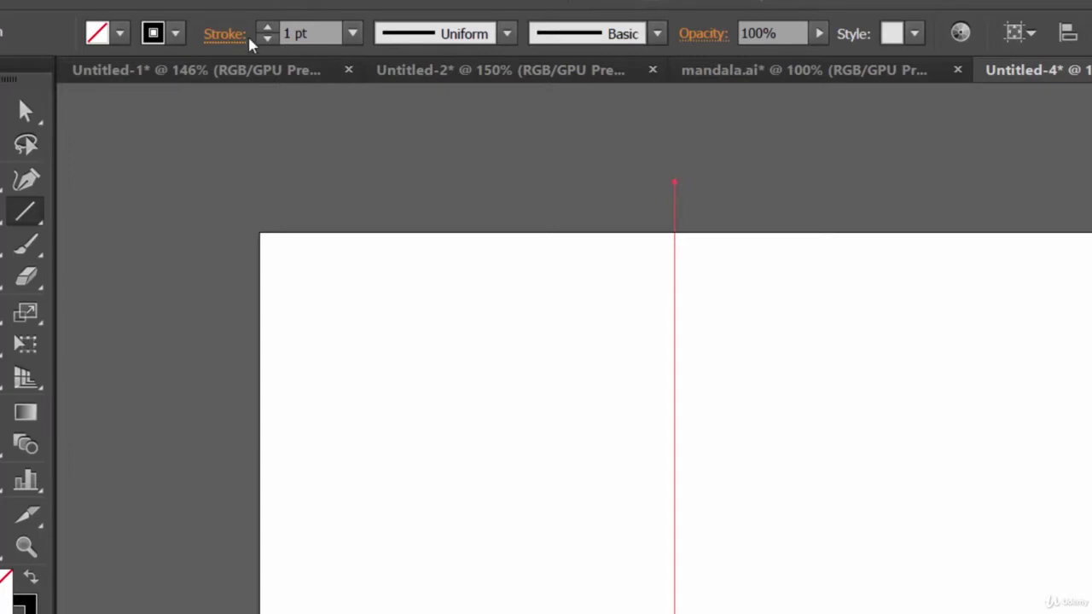
pyautogui.click(353, 34)
pyautogui.press('Escape')
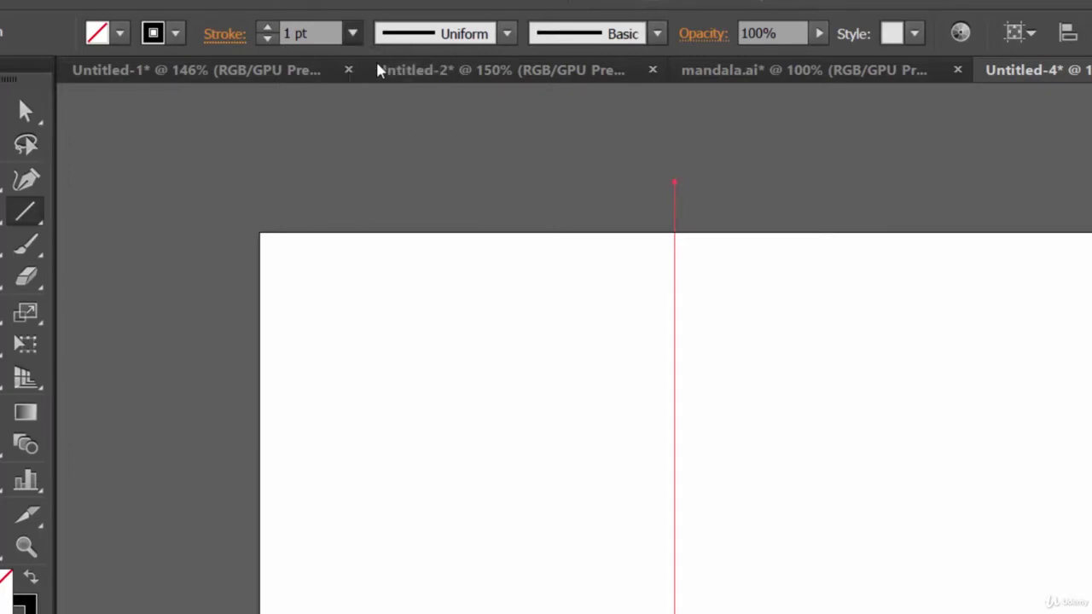
pyautogui.click(352, 33)
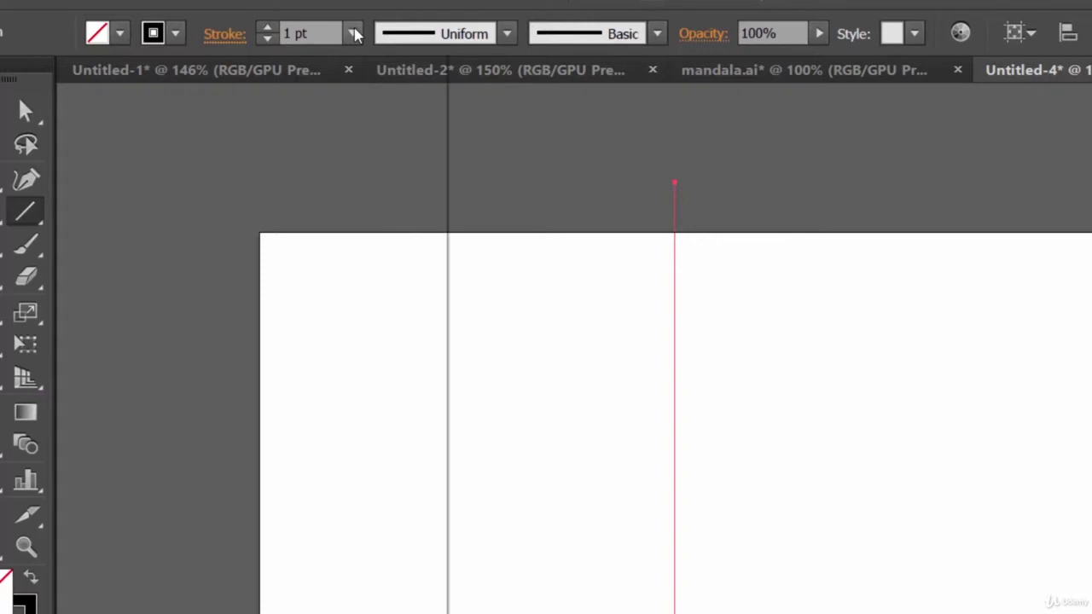
pyautogui.click(375, 65)
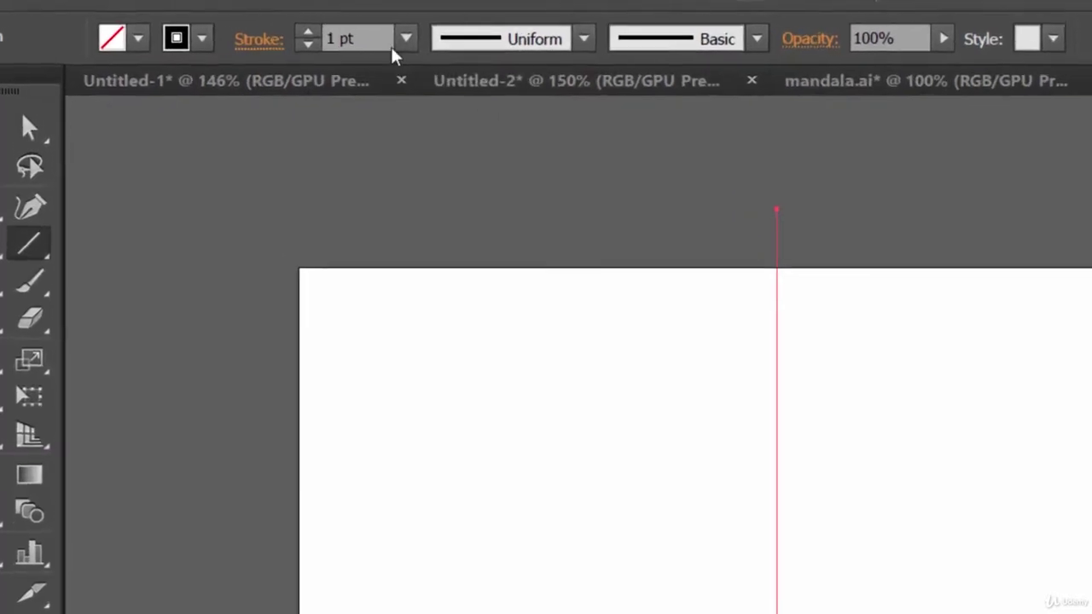
pyautogui.click(406, 39)
pyautogui.press('Escape')
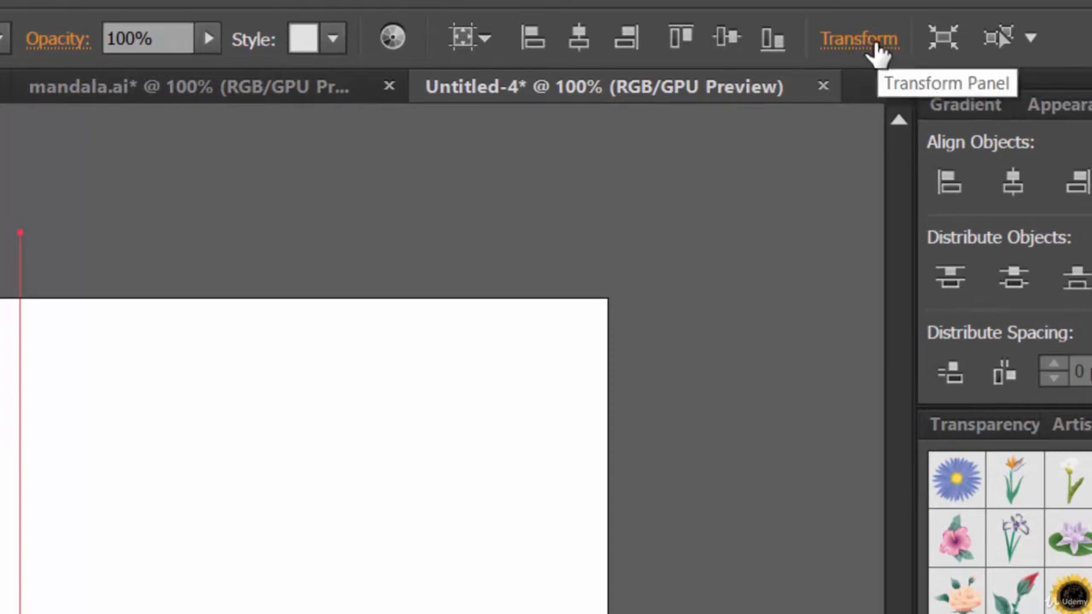
# Turn off Align to Pixel Grid in the vertical line's transform settings.
pyautogui.click(877, 43)
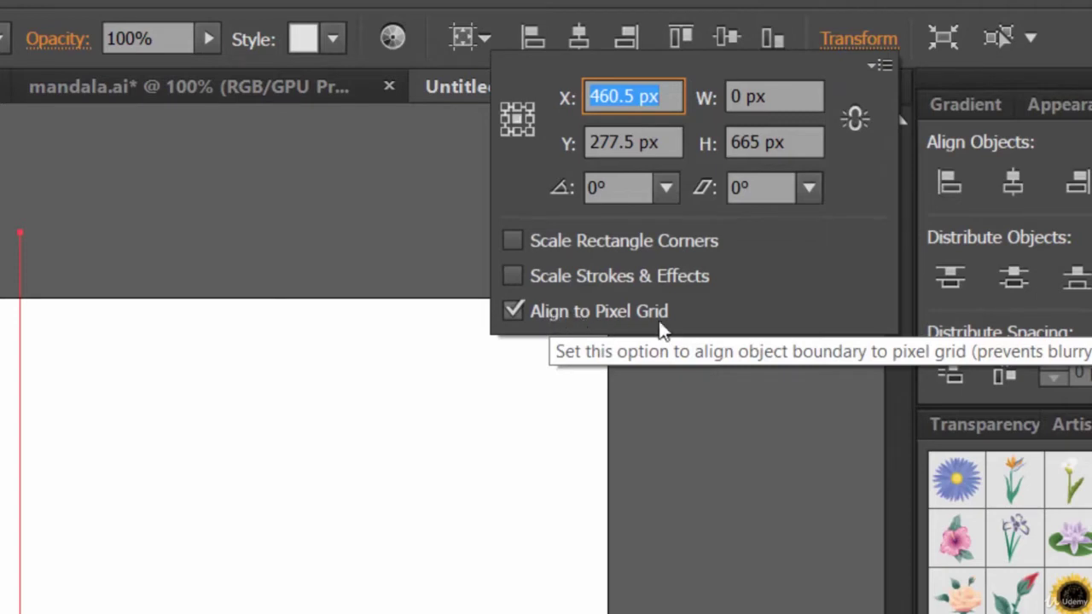
pyautogui.click(553, 313)
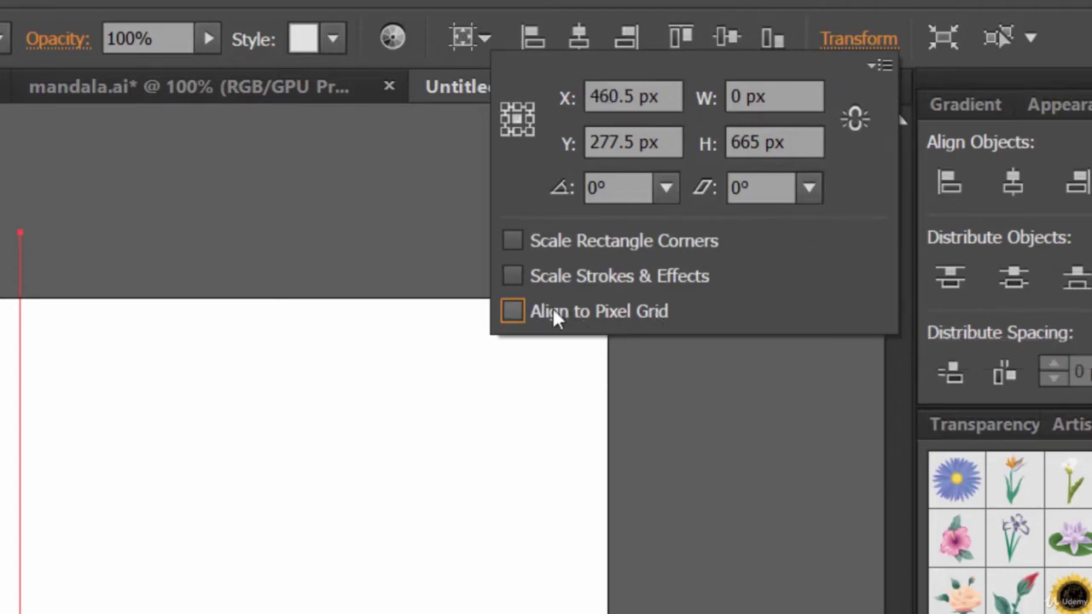
# Close the transform settings and set the vertical line's stroke weight to 0.25 pt.
pyautogui.press('Escape')
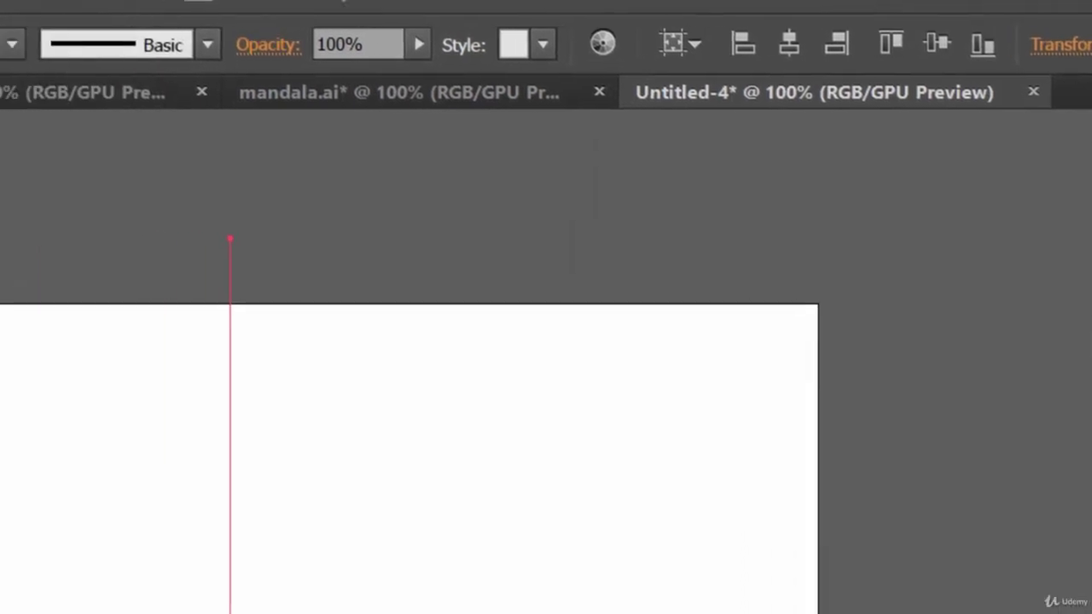
pyautogui.click(157, 53)
pyautogui.click(332, 99)
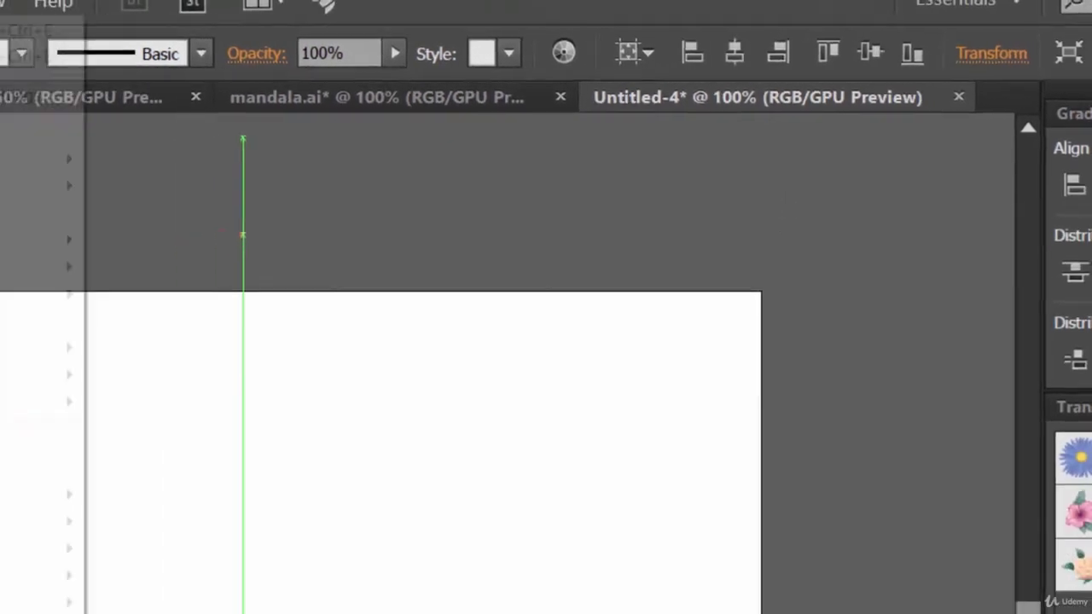
# Start a live Transform effect on the vertical line with preview and set it to 14 copies.
pyautogui.click(54, 10)
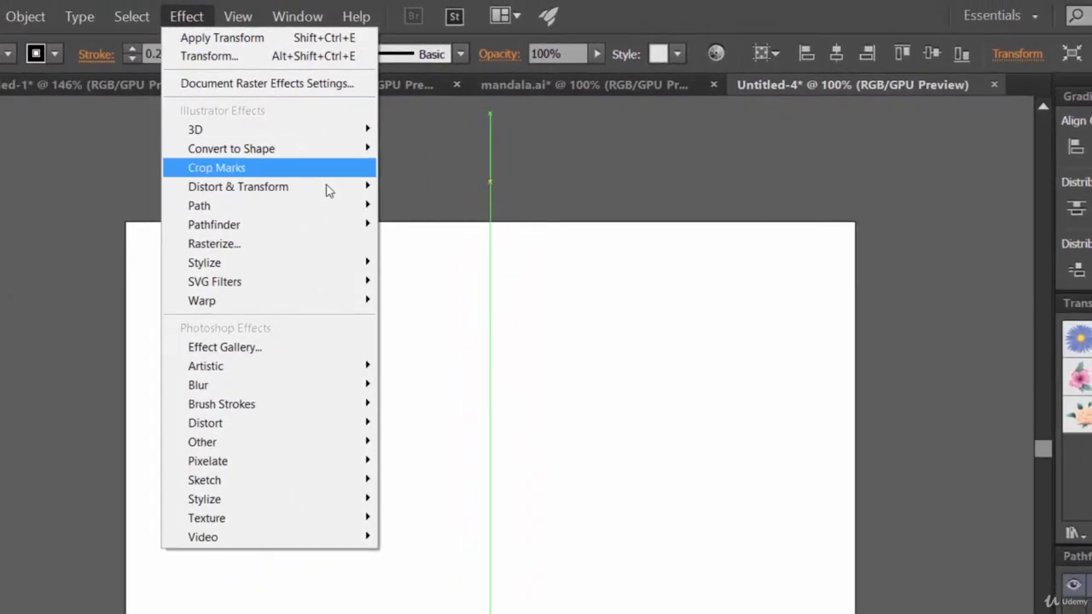
pyautogui.moveTo(329, 195)
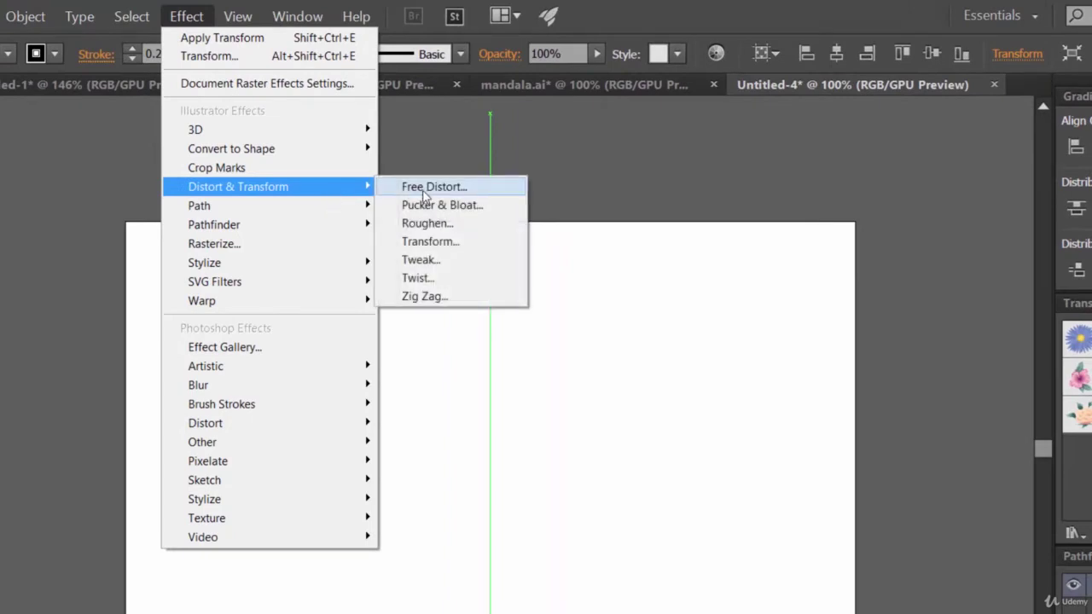
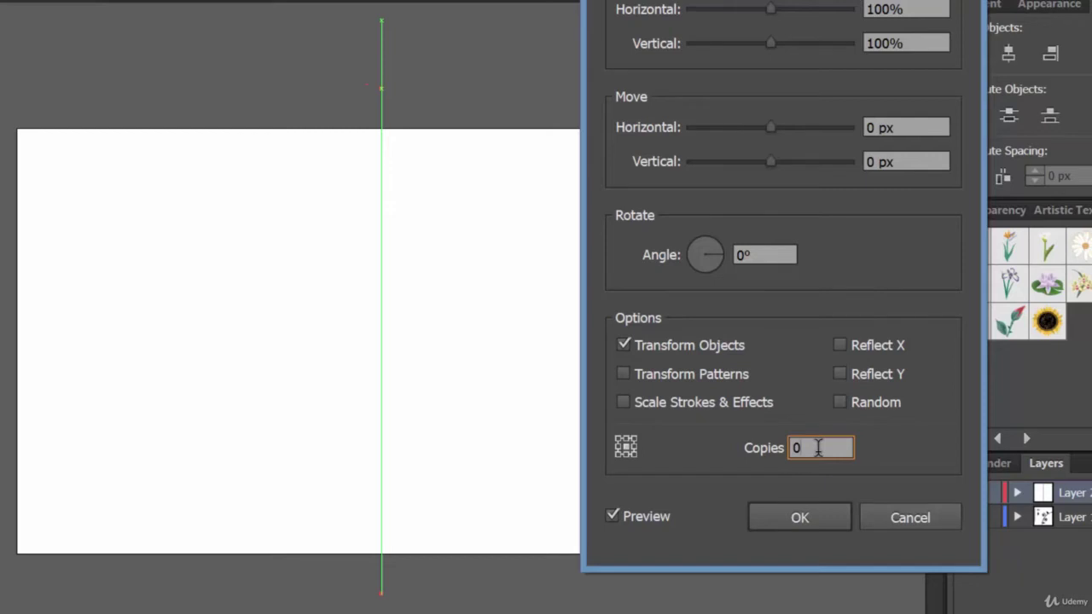
pyautogui.press('Up')
pyautogui.press('Up')
pyautogui.press('Up')
pyautogui.press('Up')
pyautogui.press('Up')
pyautogui.press('Up')
pyautogui.press('Up')
pyautogui.press('Up')
pyautogui.press('Up')
pyautogui.press('Up')
pyautogui.press('Up')
pyautogui.press('Up')
pyautogui.press('Up')
pyautogui.press('Up')
pyautogui.press('Up')
pyautogui.press('Down')
# Set the Transform effect's rotation angle to 12° for the line copies.
pyautogui.click(774, 250)
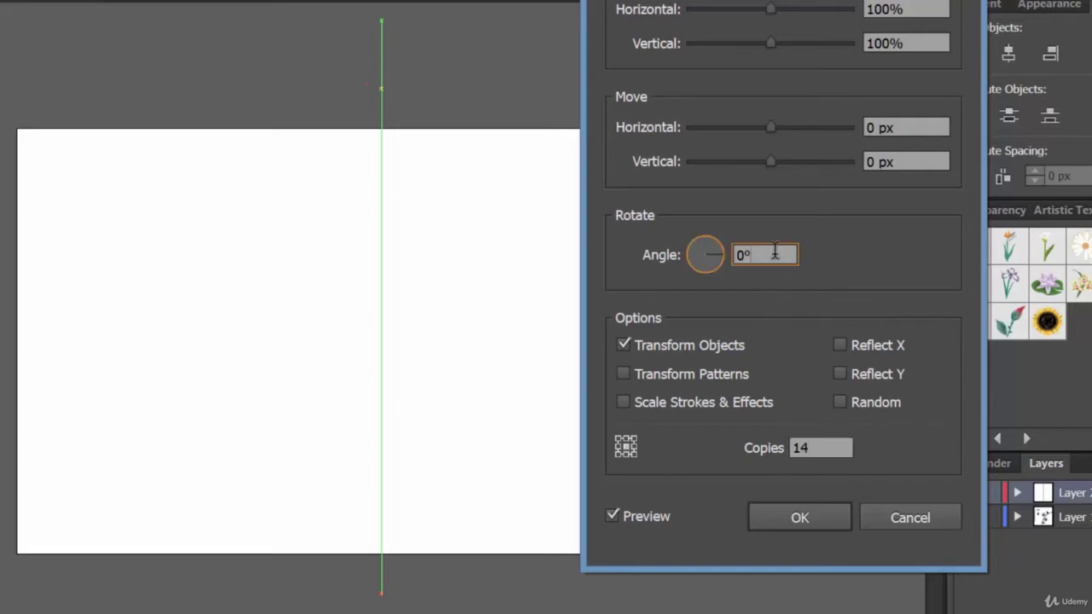
pyautogui.press('Up')
pyautogui.press('Up')
pyautogui.press('Up')
pyautogui.press('Up')
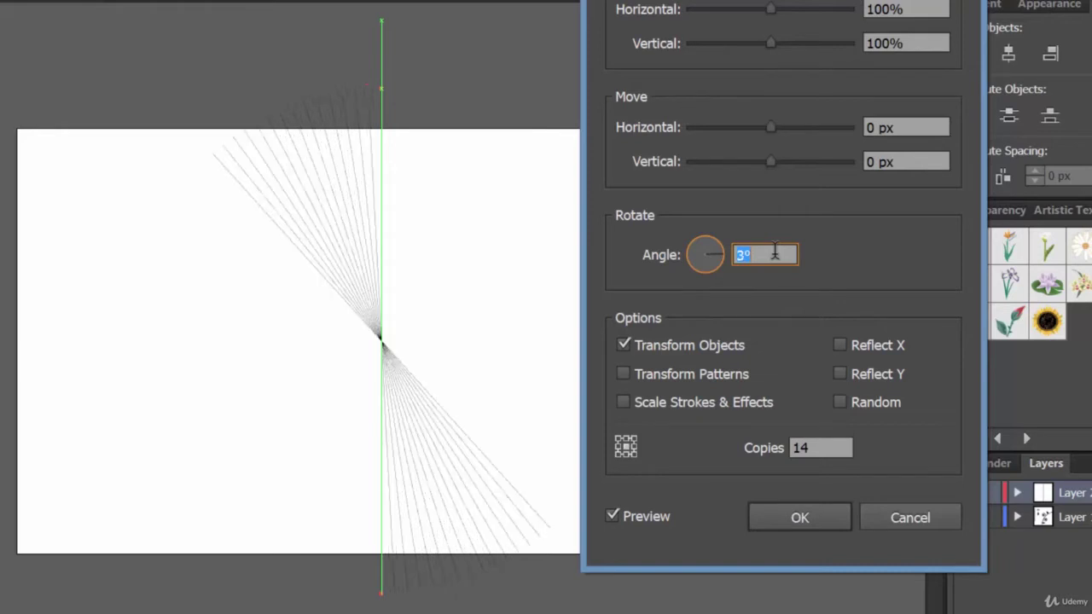
pyautogui.press('Up')
pyautogui.press('Up')
pyautogui.press('Up')
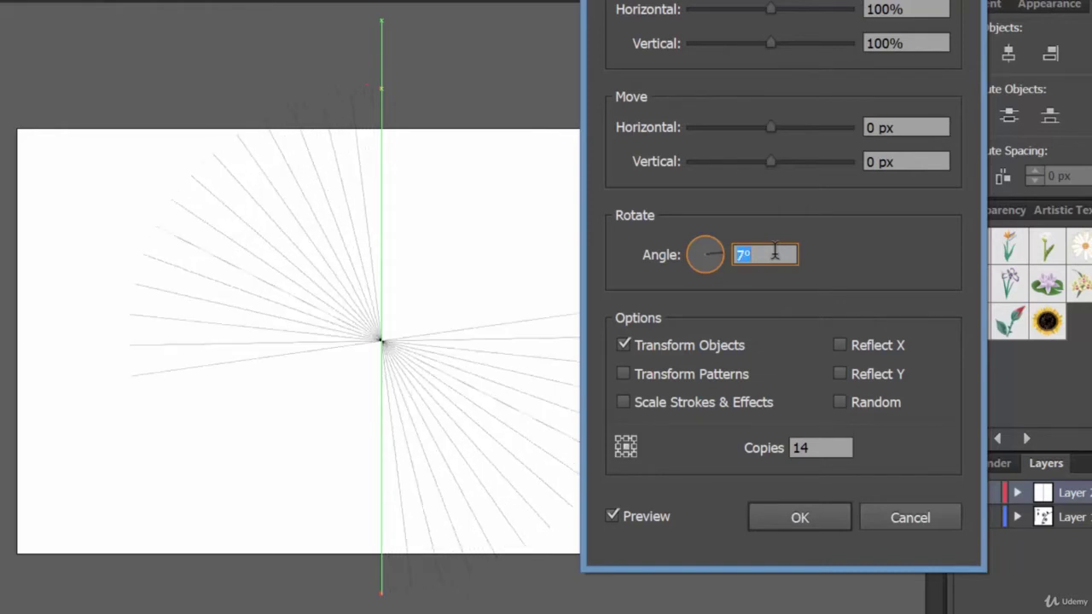
pyautogui.press('Up')
pyautogui.press('Up')
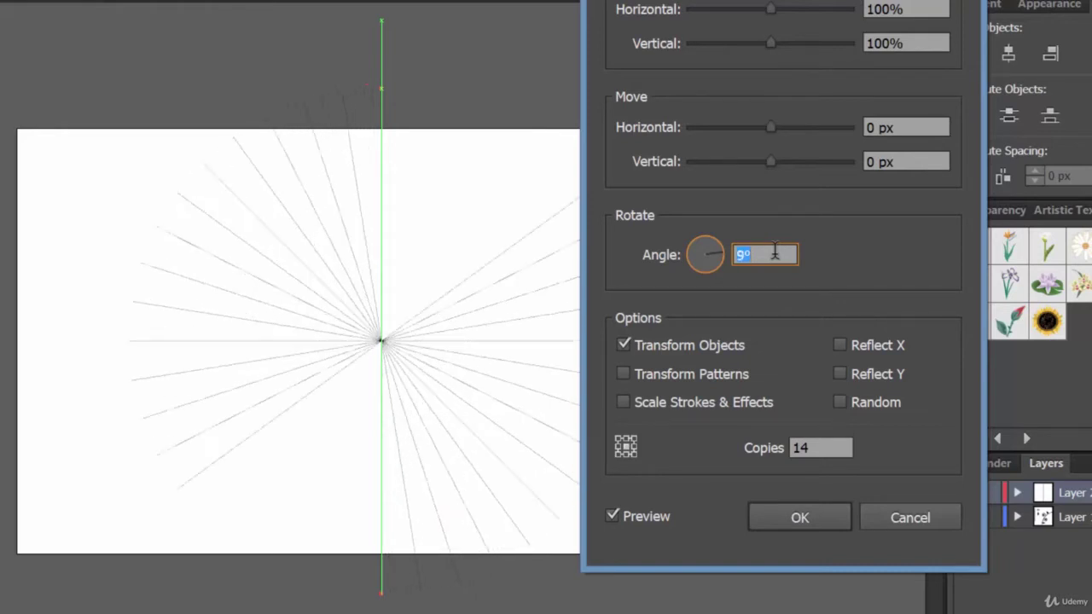
pyautogui.press('Up')
pyautogui.press('Up')
pyautogui.press('Up')
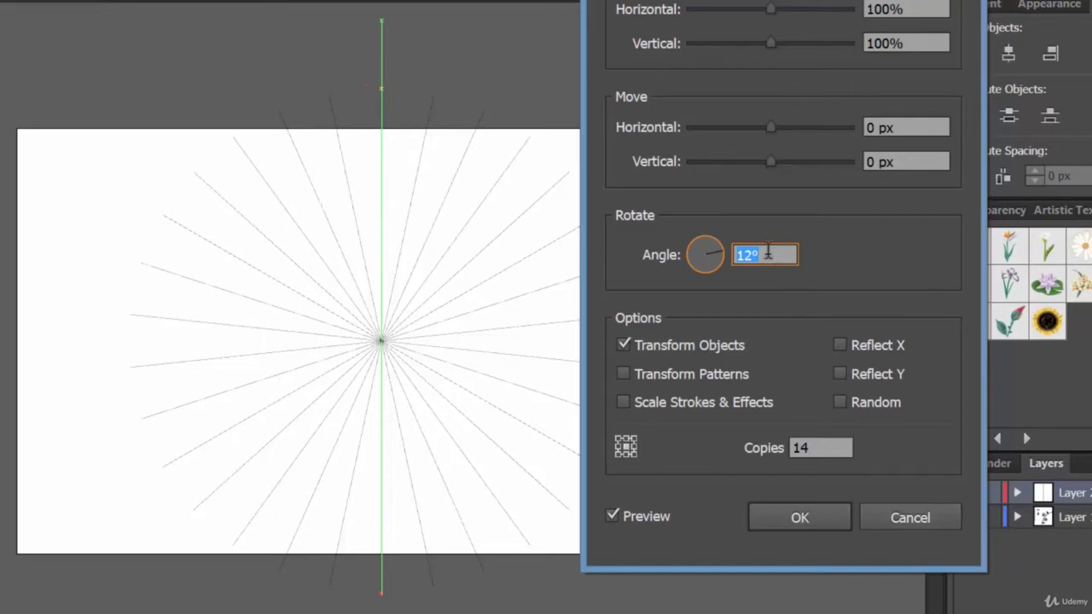
# Try a sparser radial arrangement with 7 copies and a rotation angle of 22.5°.
pyautogui.moveTo(739, 255); pyautogui.dragTo(771, 254)
pyautogui.doubleClick(797, 447)
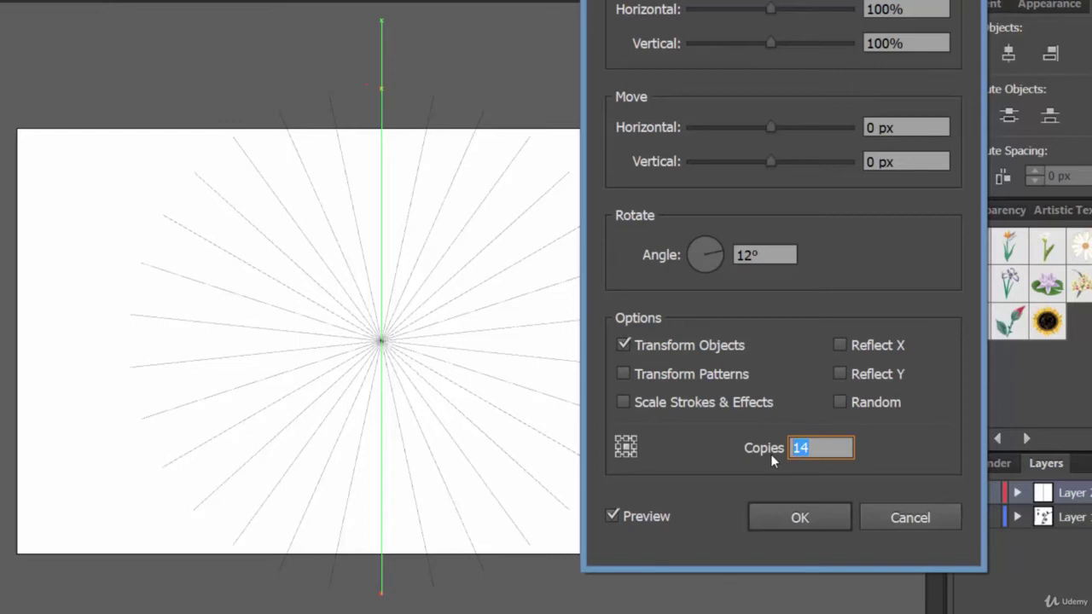
pyautogui.write('7')
pyautogui.click(769, 247)
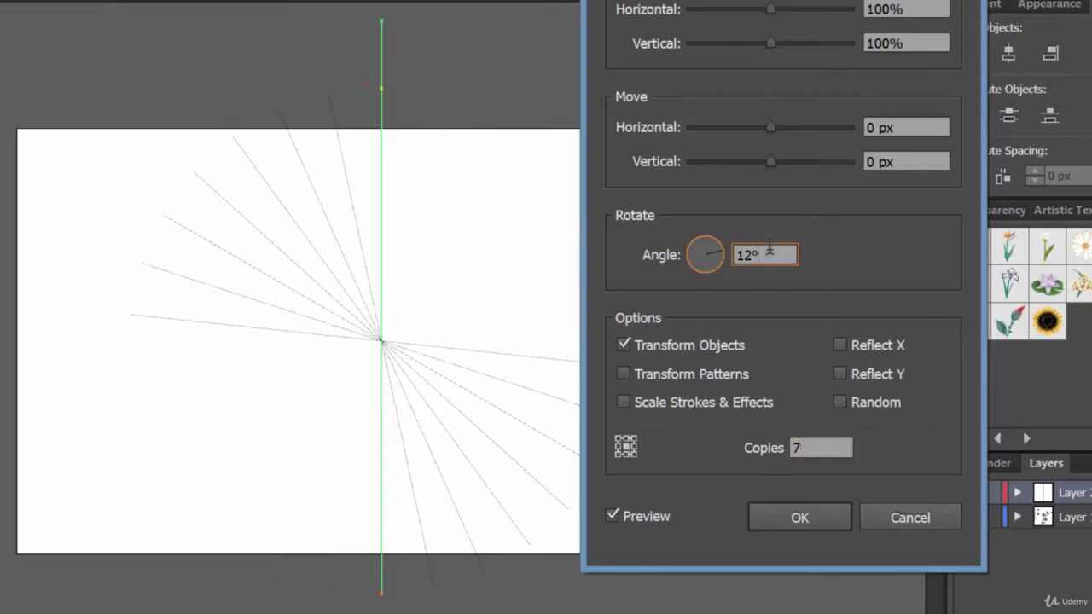
pyautogui.moveTo(770, 246); pyautogui.dragTo(696, 247)
pyautogui.write('22.5')
pyautogui.click(819, 447)
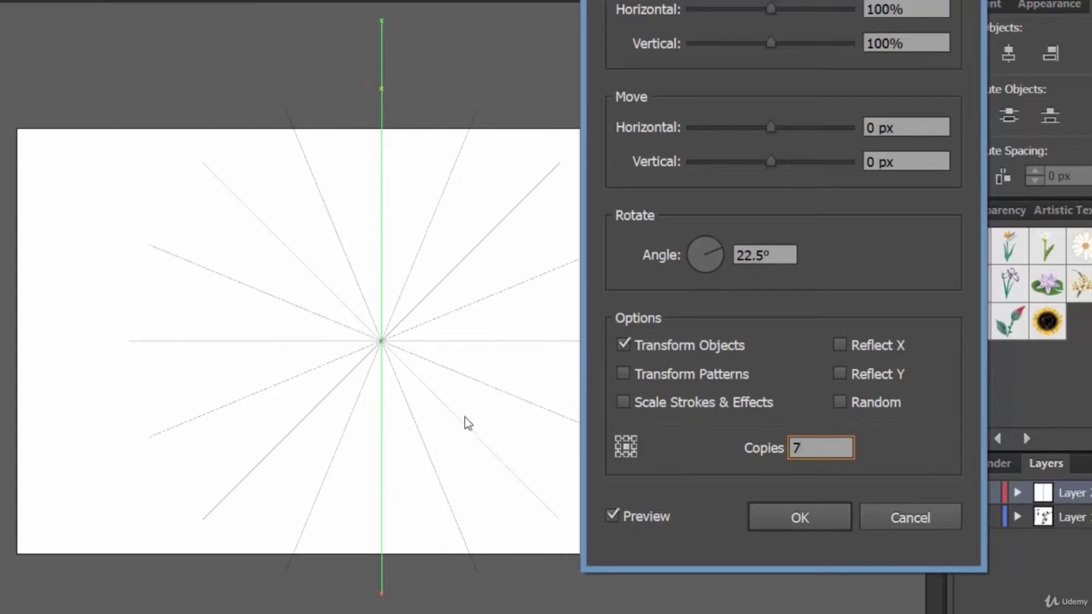
# Set the Transform effect to 14 copies at a 12° rotation angle and apply it.
pyautogui.moveTo(820, 446); pyautogui.dragTo(738, 463)
pyautogui.write('14')
pyautogui.doubleClick(765, 255)
pyautogui.write('12')
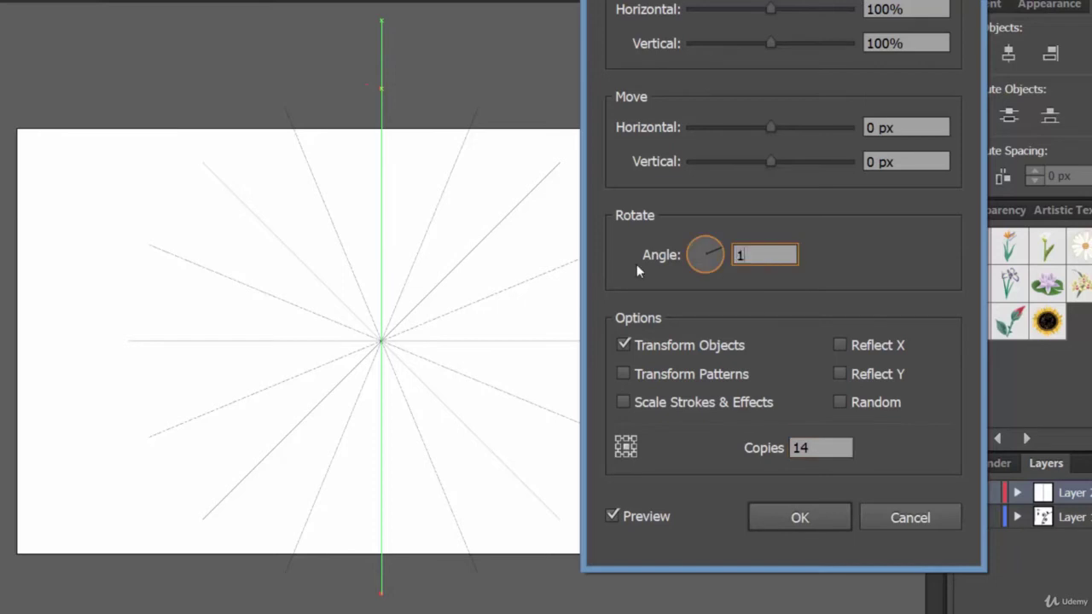
pyautogui.click(838, 450)
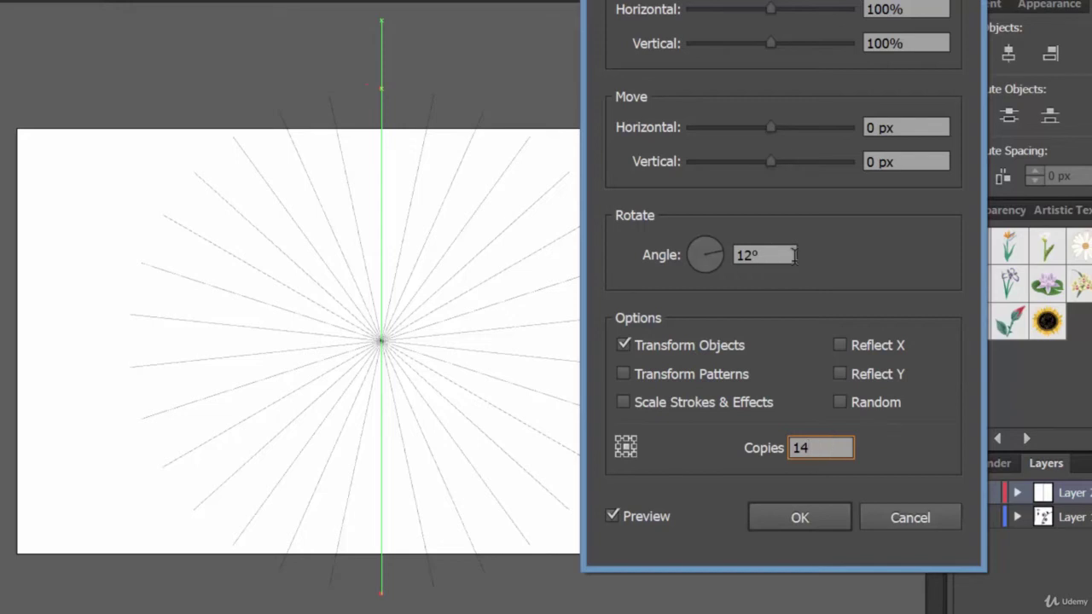
pyautogui.click(811, 522)
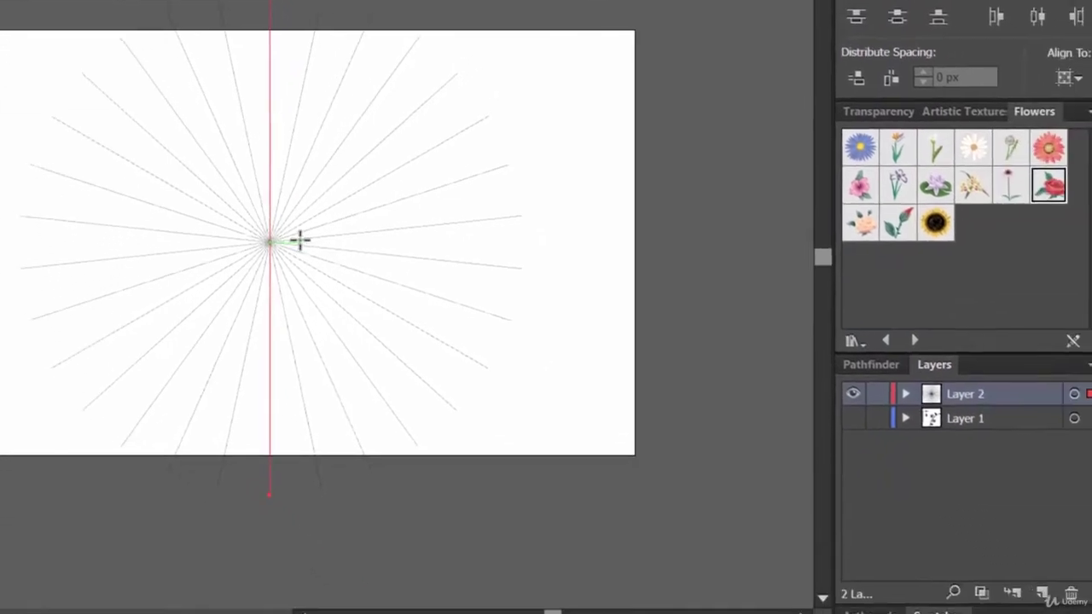
# Create a new layer above Layer 2 and make it the active layer.
pyautogui.click(1024, 578)
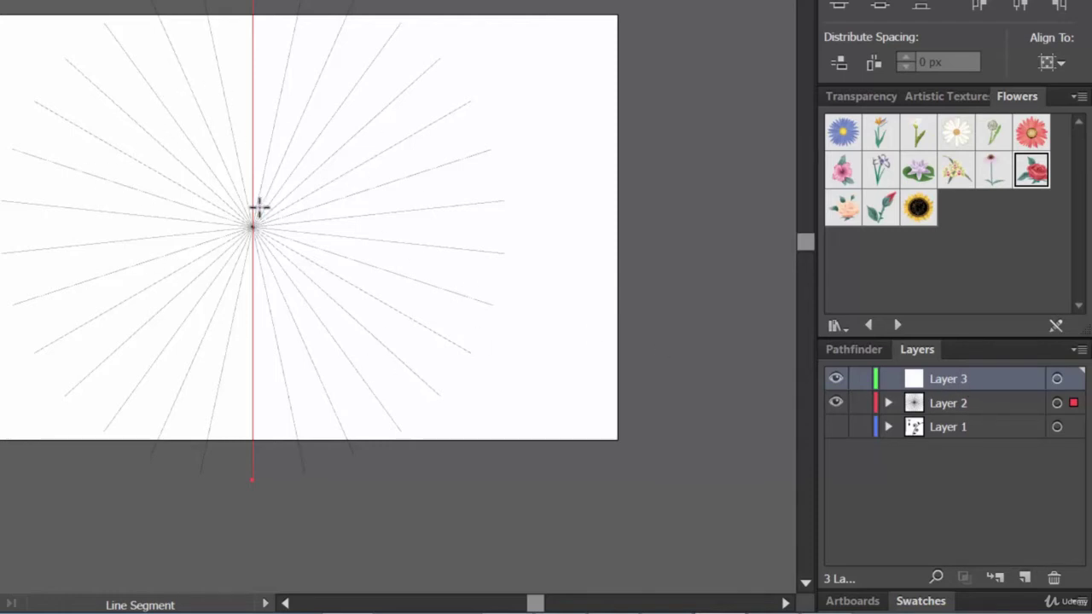
pyautogui.moveTo(252, 226); pyautogui.dragTo(323, 228)
pyautogui.click(977, 403)
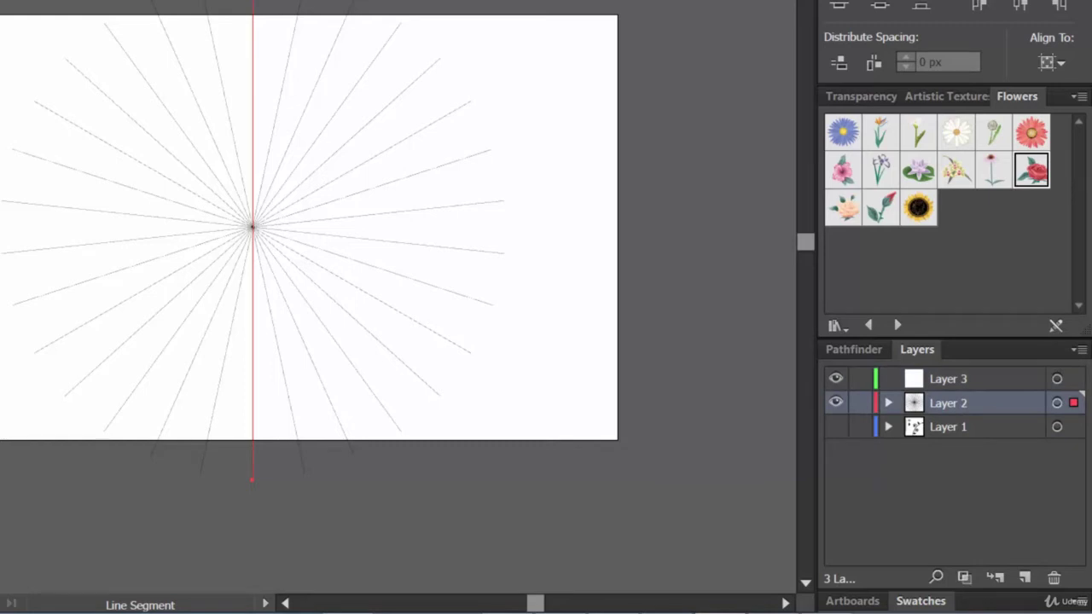
pyautogui.click(984, 384)
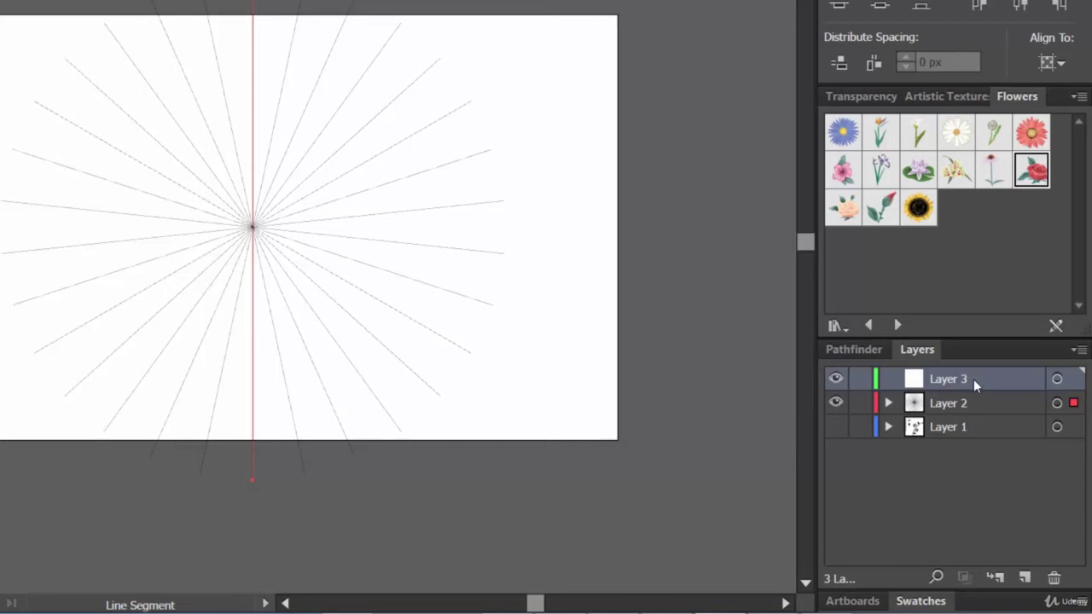
# Check whether Smart Guides are enabled in the view options.
pyautogui.hotkey('ctrl', '+')
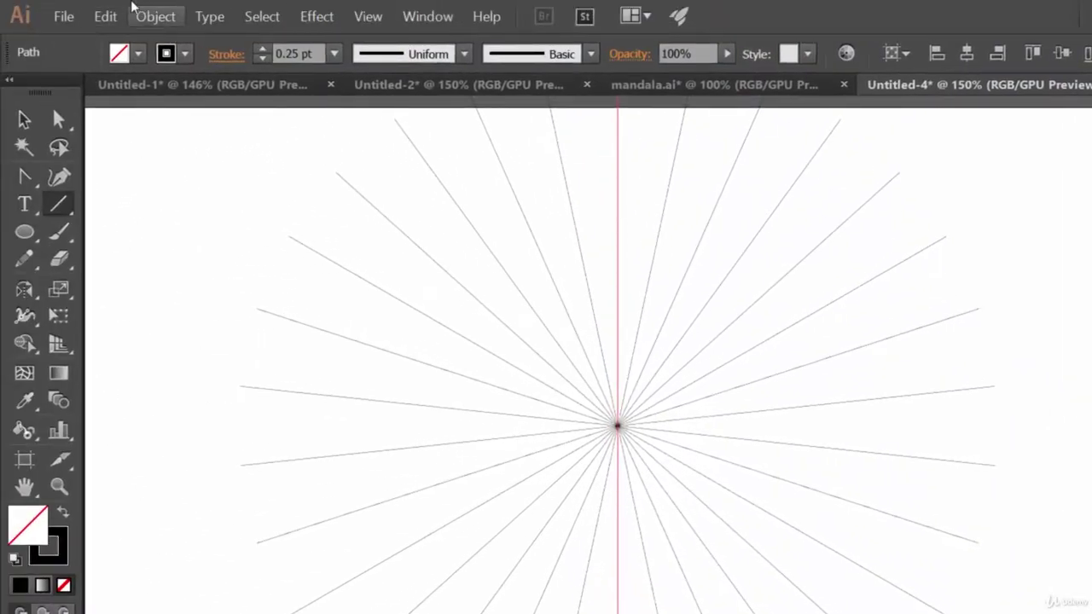
pyautogui.click(369, 17)
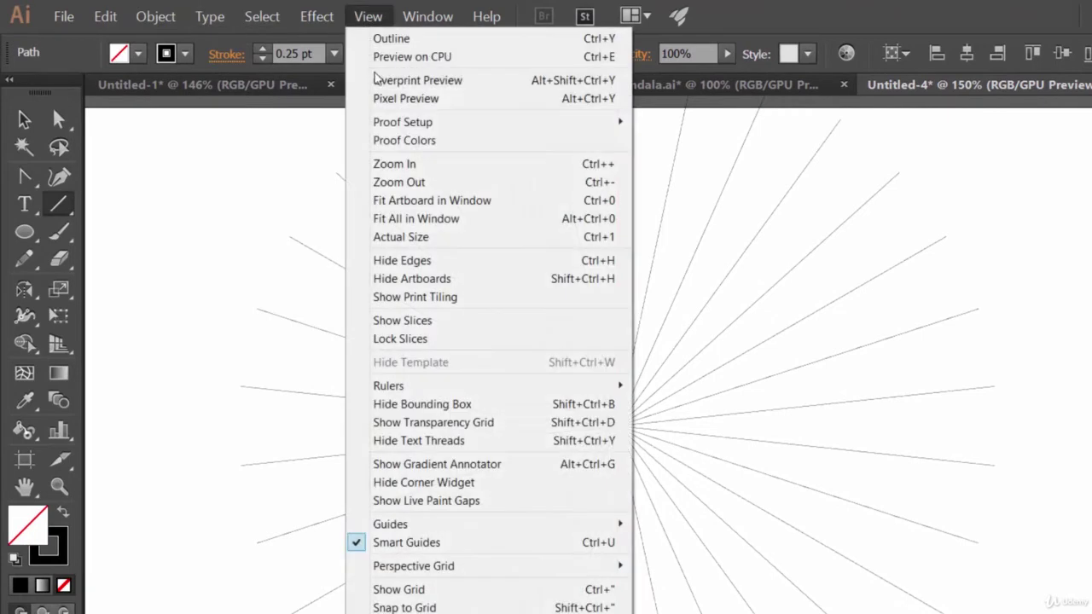
pyautogui.click(478, 545)
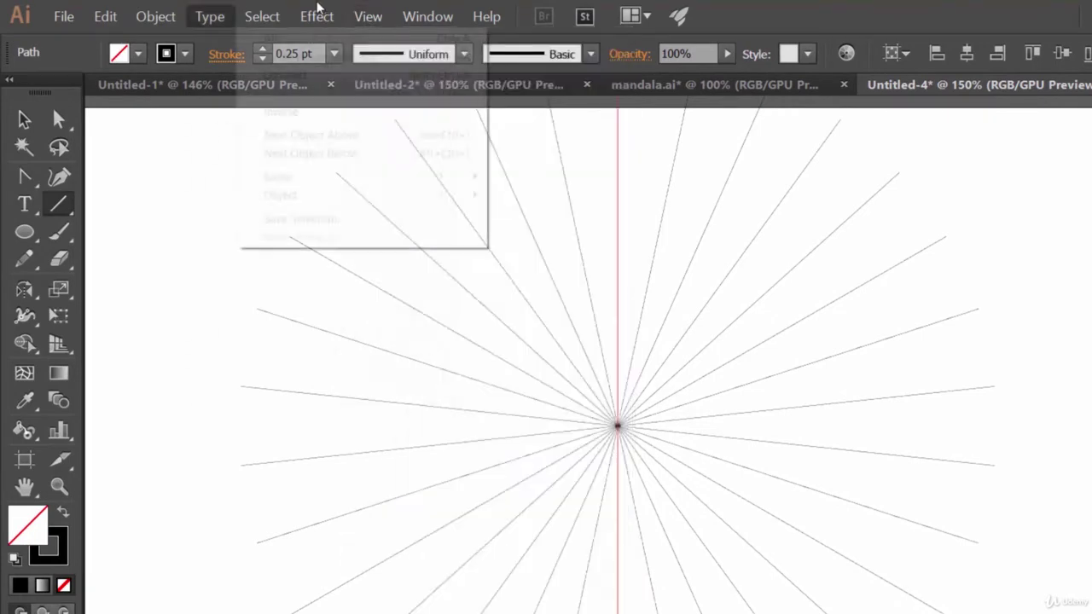
pyautogui.click(367, 17)
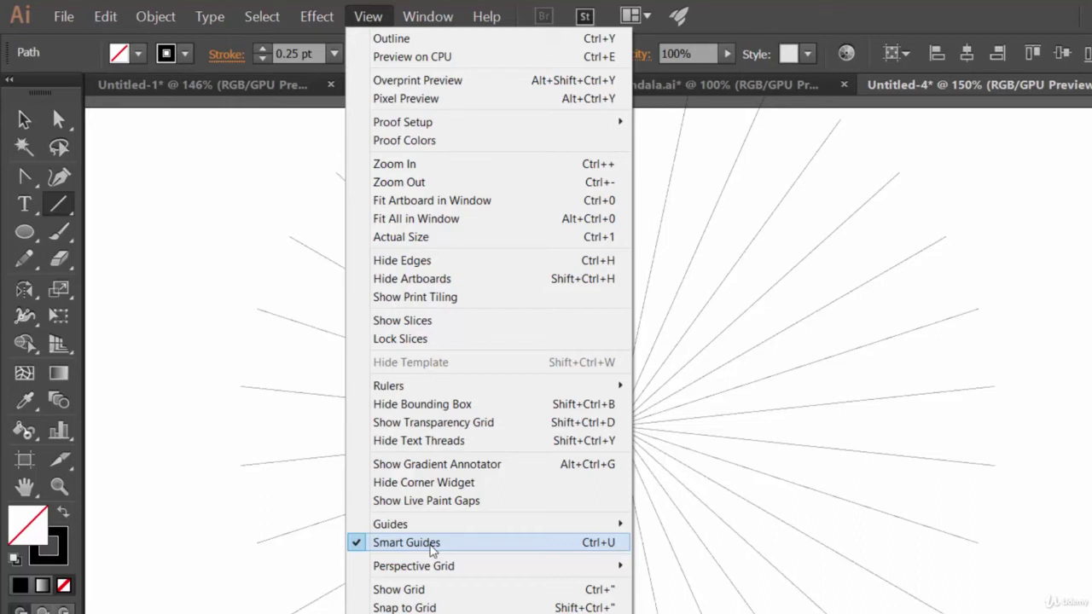
pyautogui.click(607, 546)
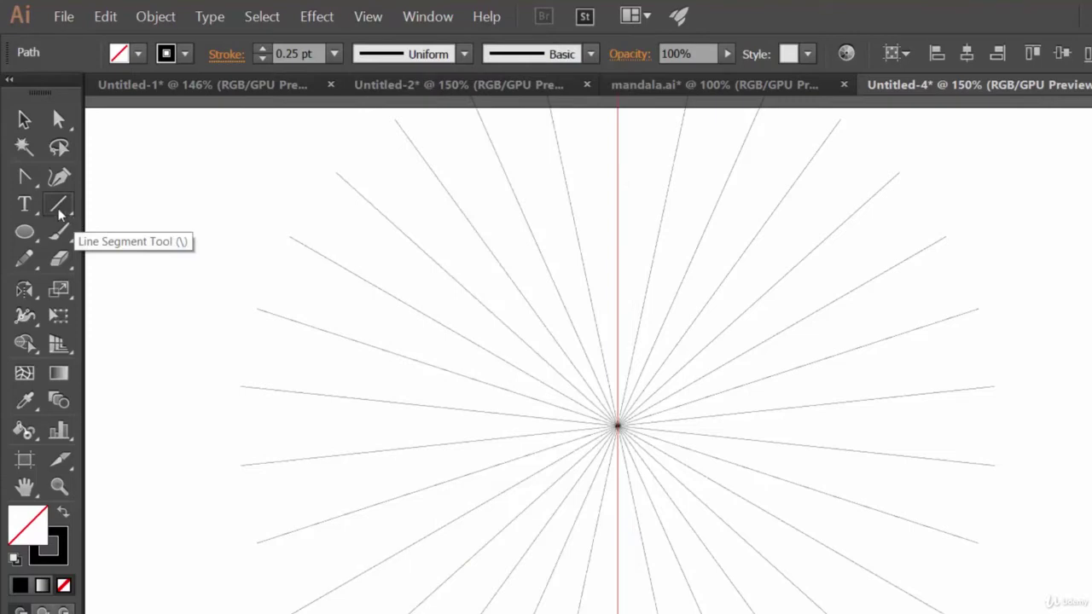
# Hide Layer 2 and draw a vertical line about 560 px long on Layer 3 from the artboard's upper edge to its lower edge.
pyautogui.click(59, 211)
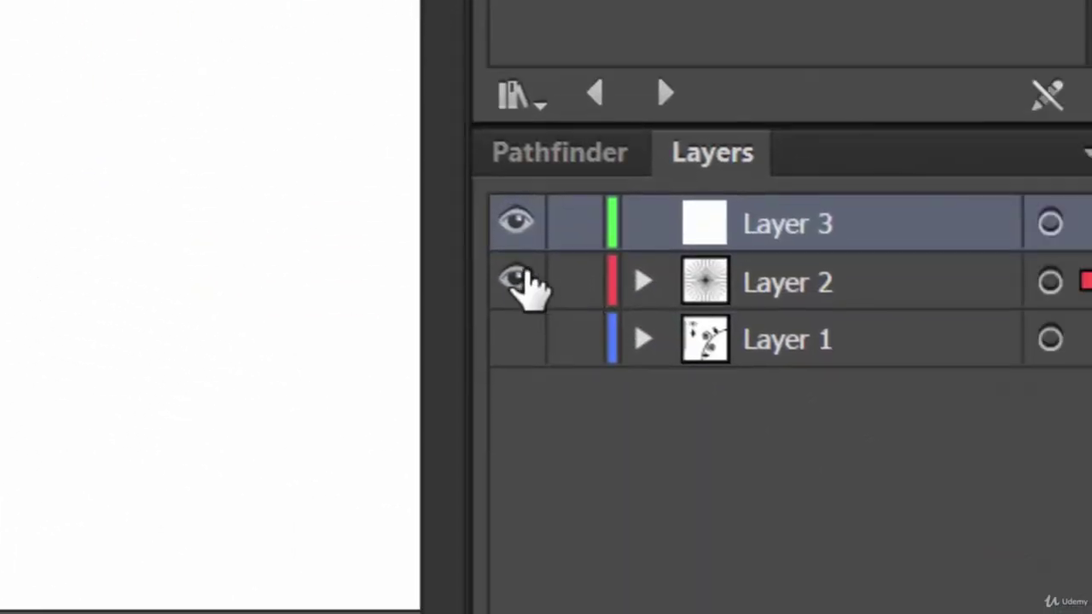
pyautogui.click(946, 596)
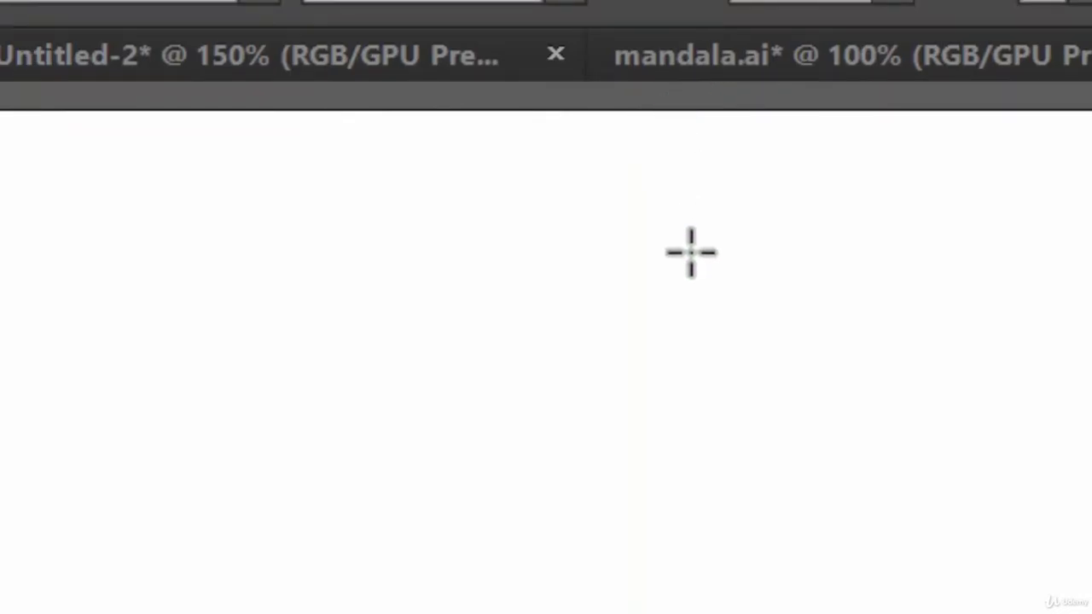
pyautogui.scroll(3, 691, 251)
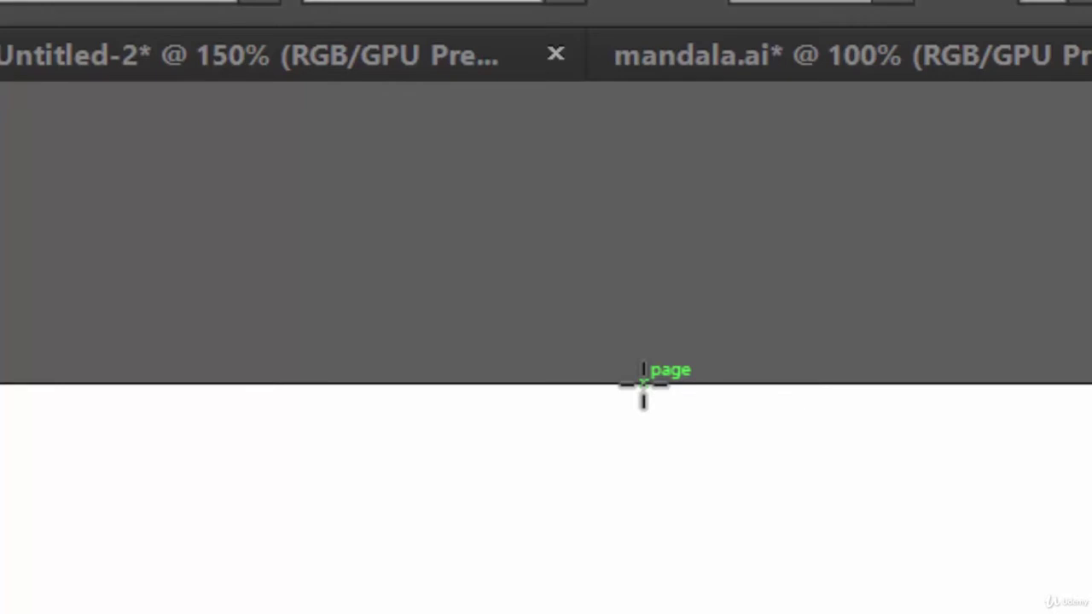
pyautogui.moveTo(643, 383); pyautogui.dragTo(641, 613)
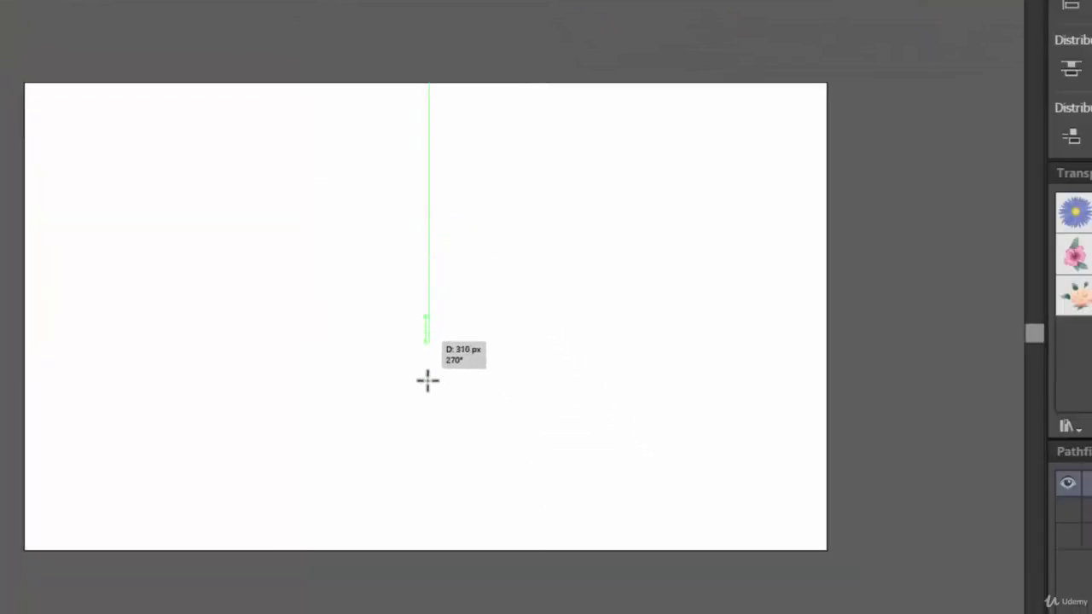
pyautogui.moveTo(427, 380); pyautogui.dragTo(428, 544)
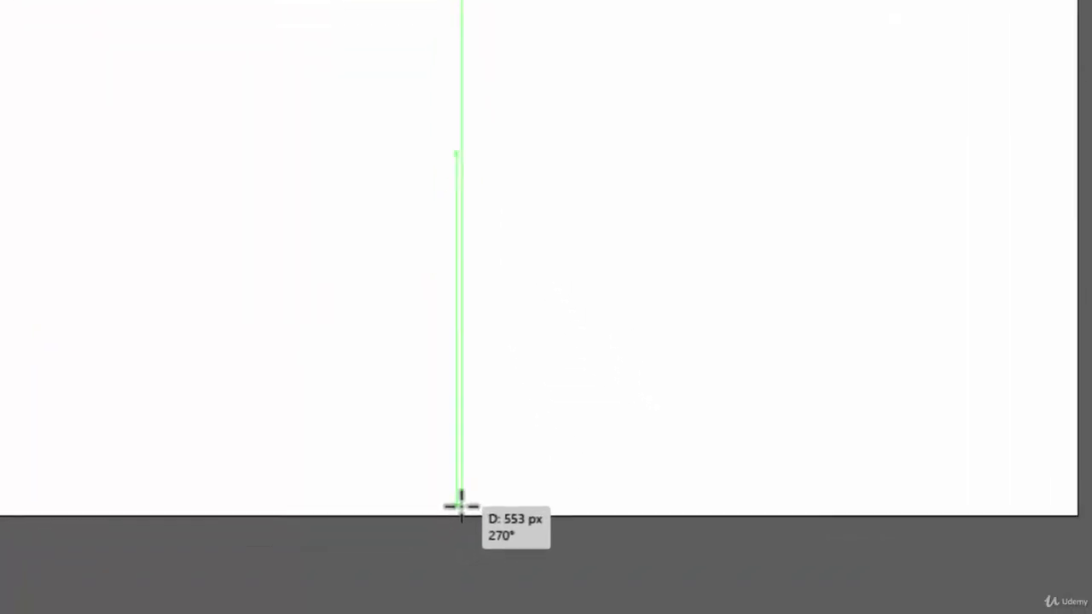
pyautogui.moveTo(460, 505); pyautogui.dragTo(460, 516)
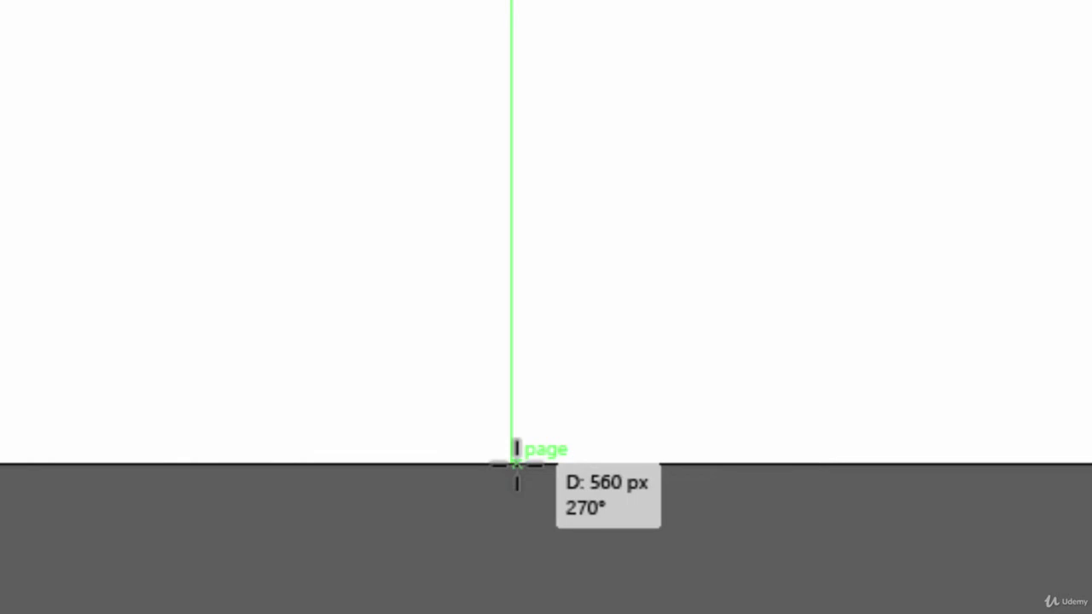
pyautogui.moveTo(515, 463); pyautogui.dragTo(511, 462)
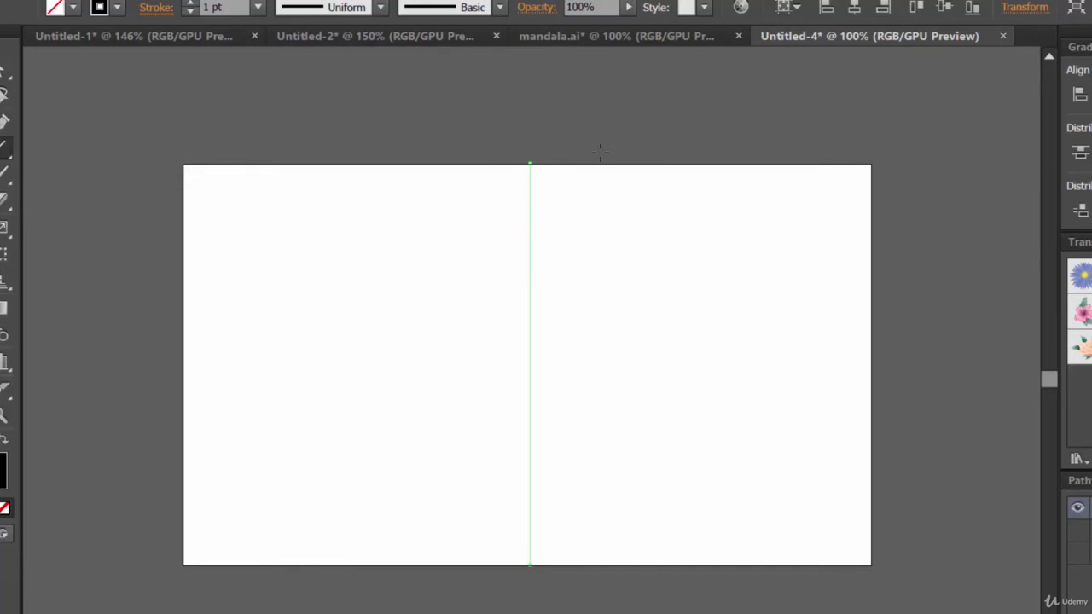
# Turn off Align to Pixel Grid for the new line on Layer 3 and set its stroke weight to 0.25 pt.
pyautogui.click(1026, 8)
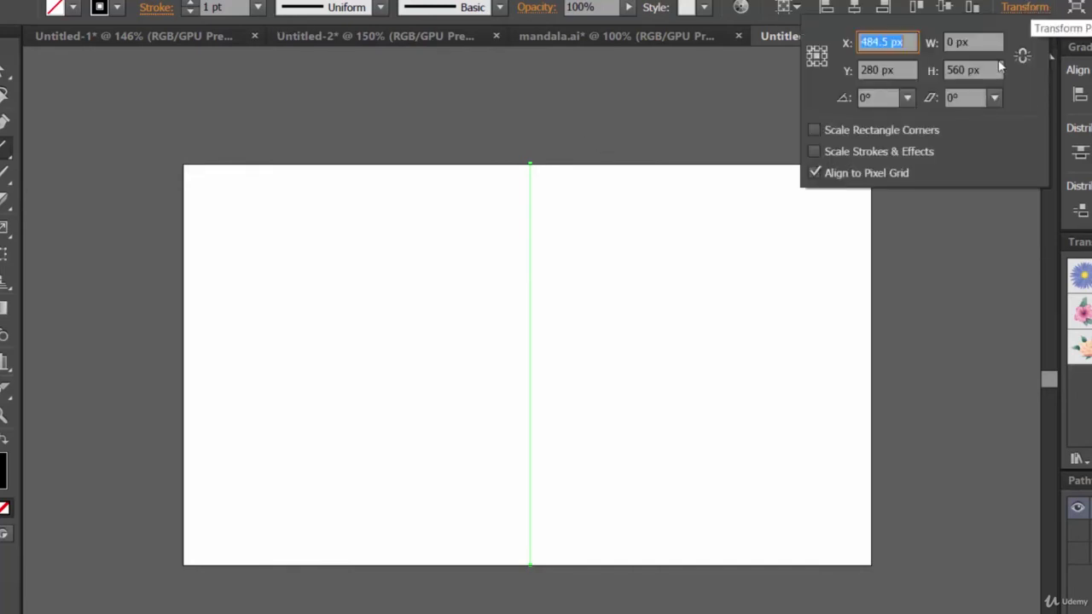
pyautogui.click(884, 174)
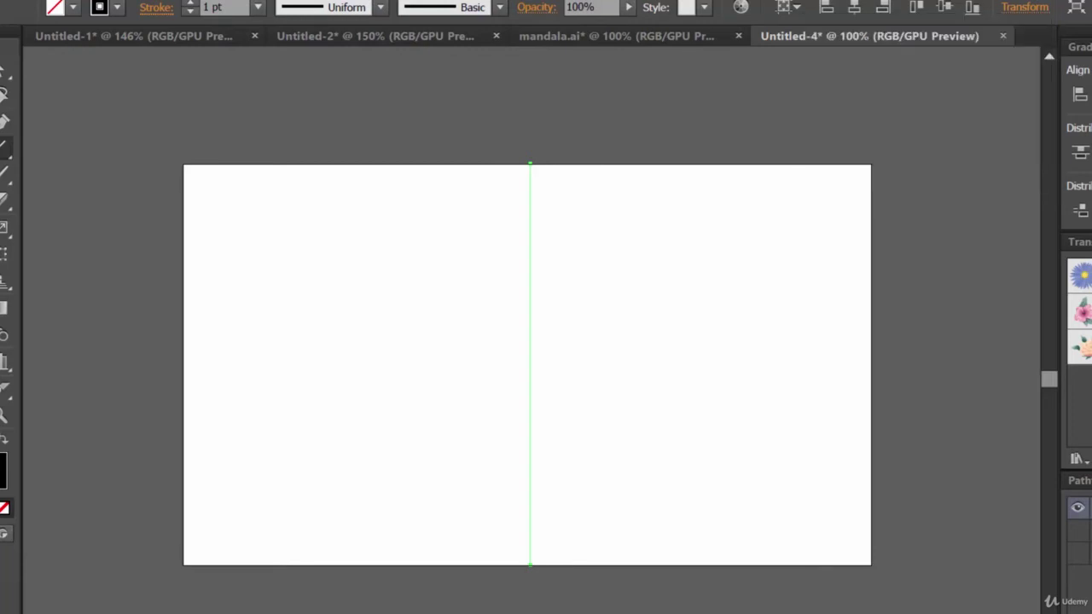
pyautogui.click(257, 7)
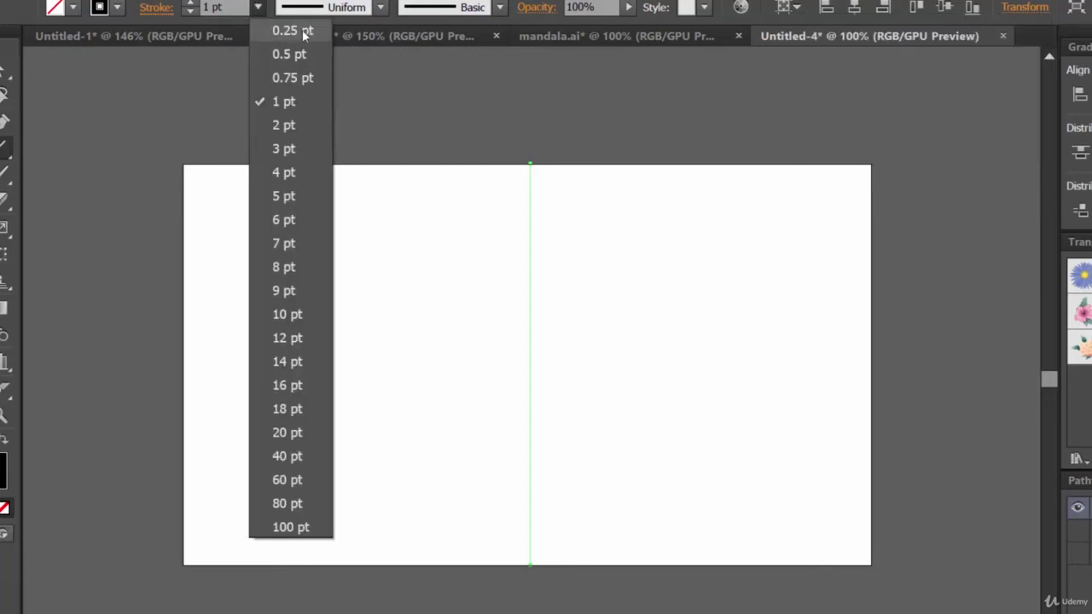
pyautogui.press('Escape')
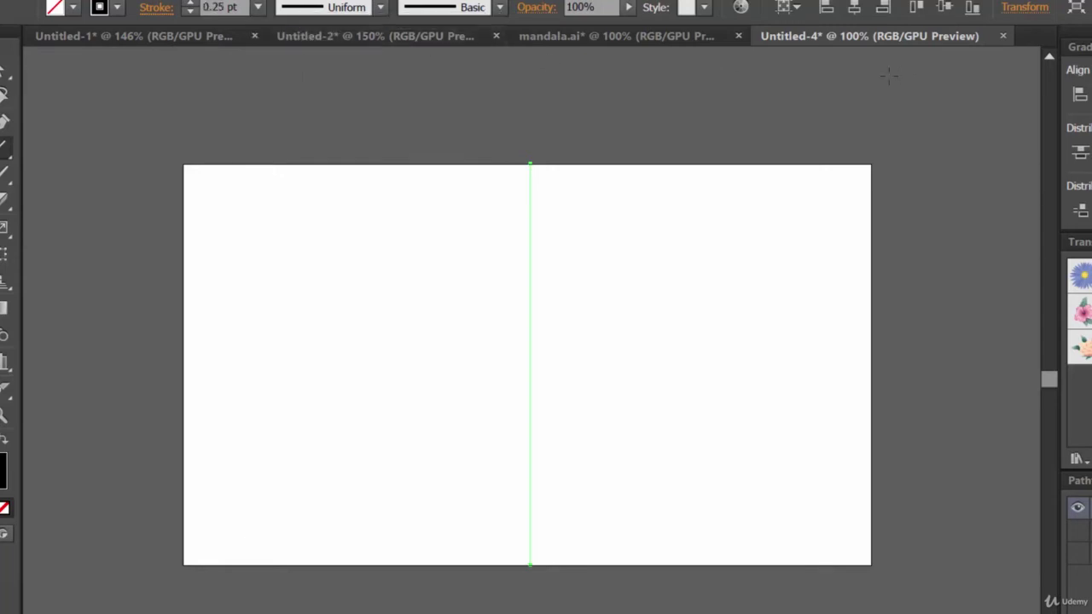
# Centre the vertical line horizontally on the artboard and draw a horizontal line about 960 px long from its left to its right edge.
pyautogui.click(851, 10)
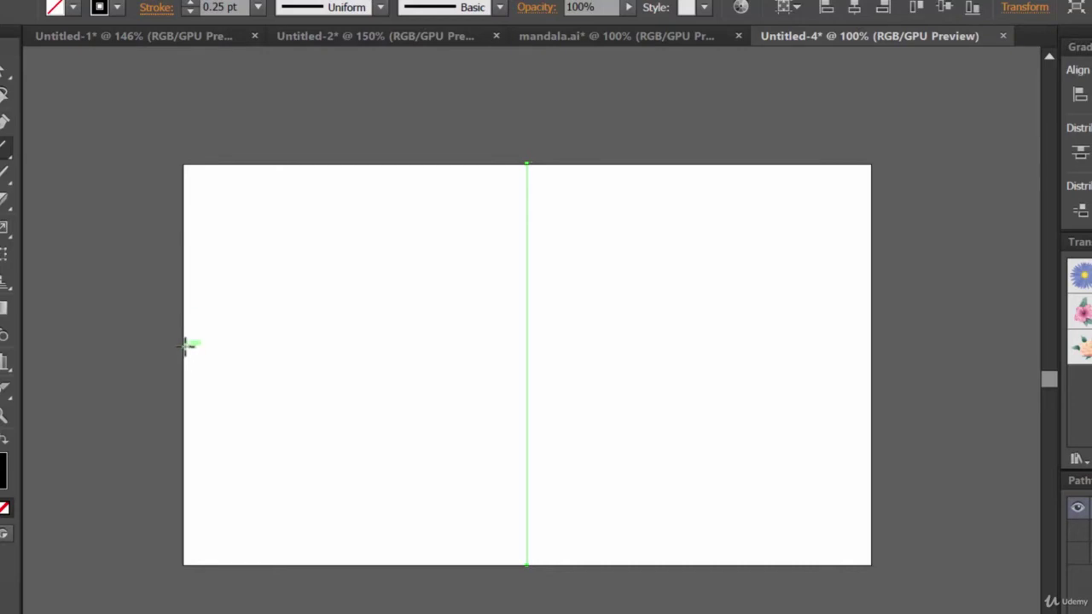
pyautogui.moveTo(184, 341)
pyautogui.mouseDown()
pyautogui.moveTo(762, 362)
pyautogui.moveTo(863, 359)
pyautogui.moveTo(869, 344)
pyautogui.mouseUp()
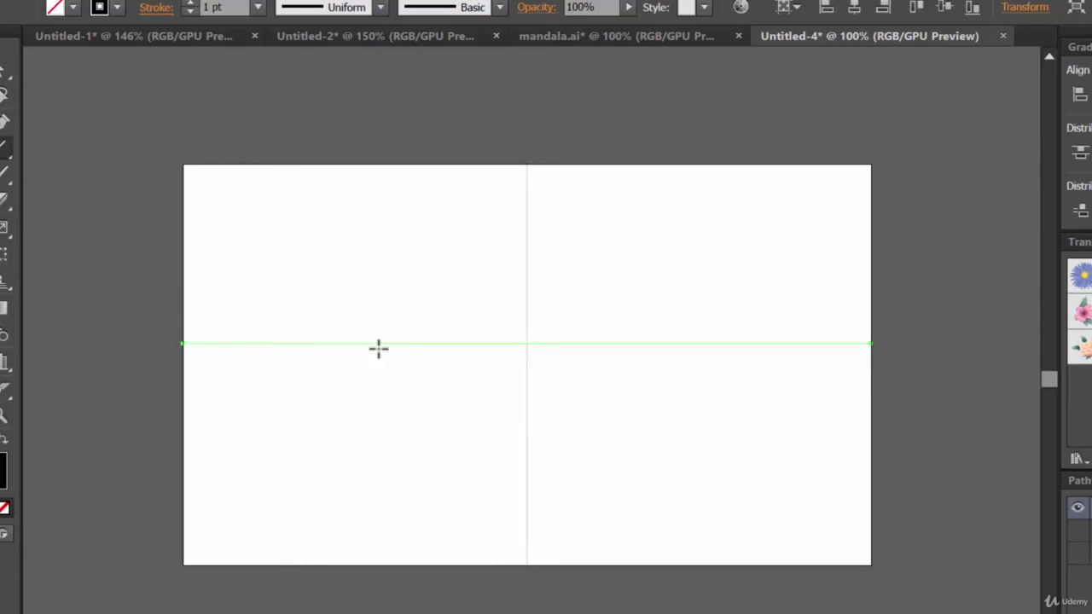
pyautogui.hotkey('ctrl', 'z')
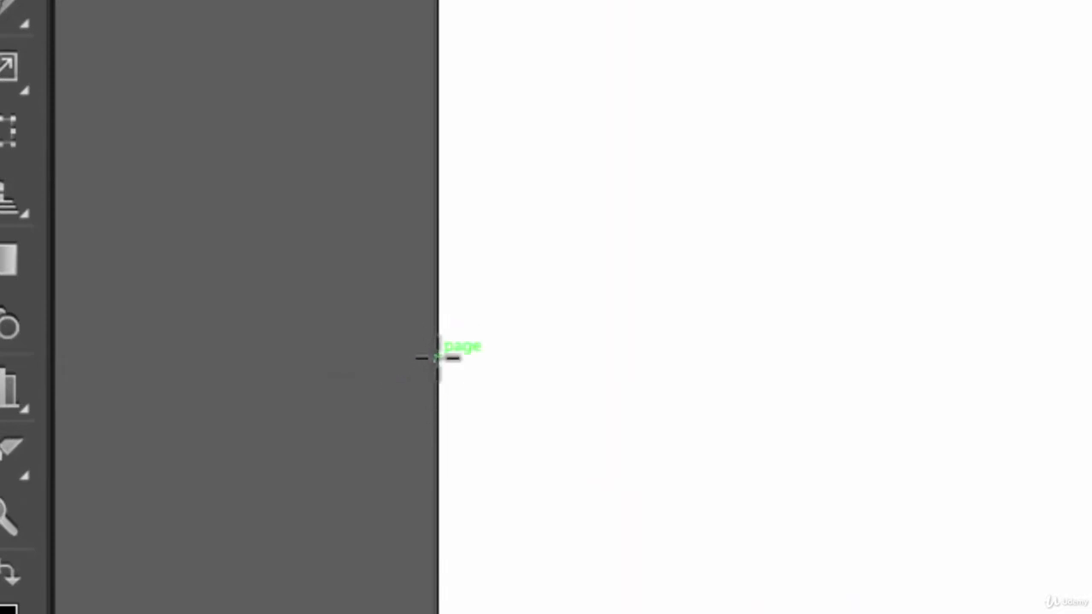
pyautogui.moveTo(439, 356); pyautogui.dragTo(727, 338)
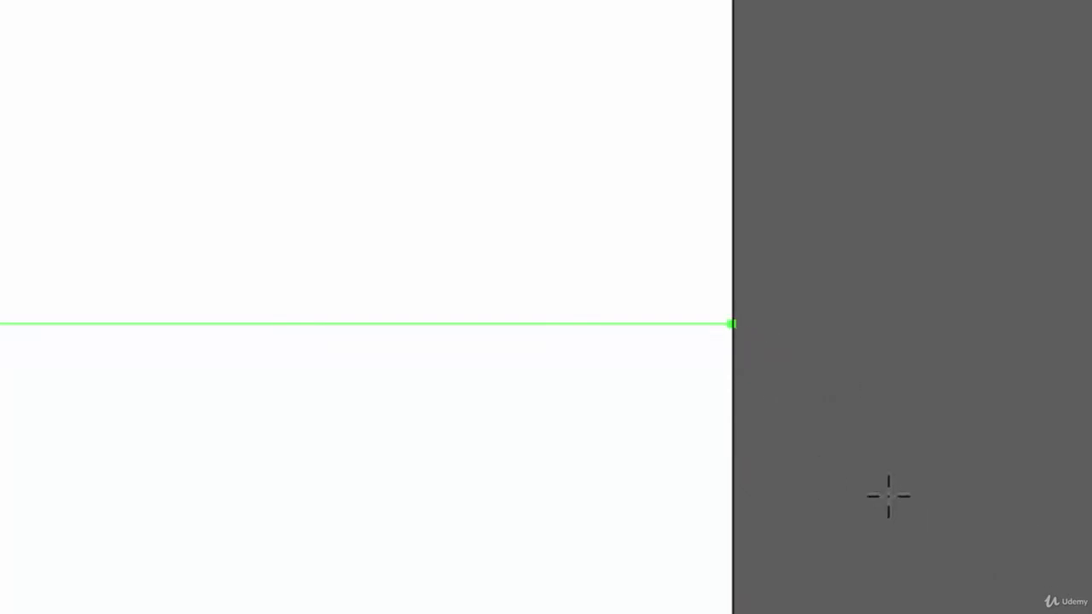
# Turn off Align to Pixel Grid for the horizontal line, set its stroke to 0.25 pt and centre it vertically on the artboard.
pyautogui.click(1015, 19)
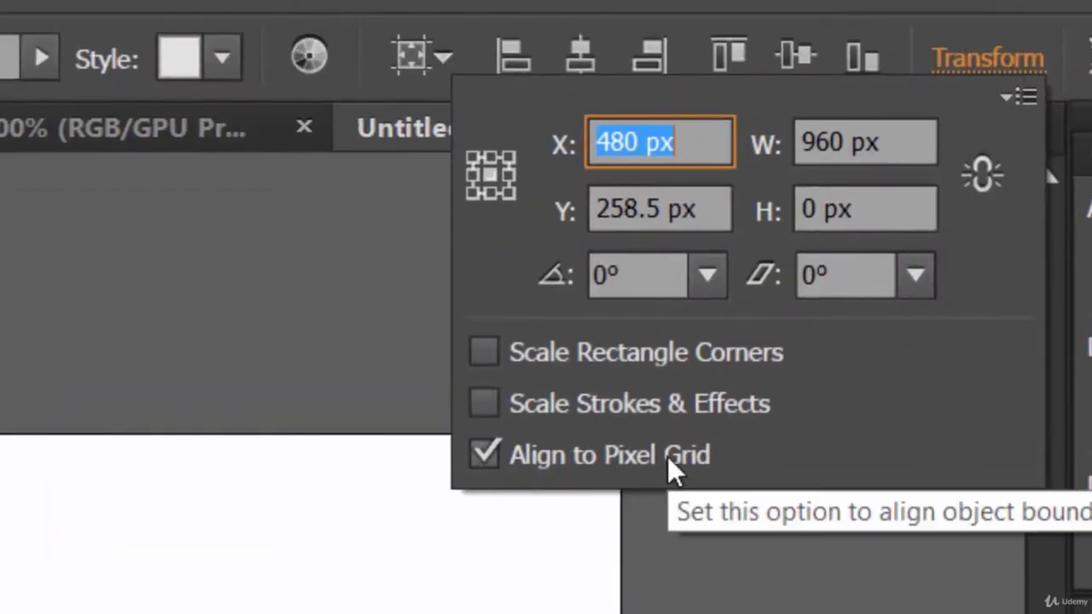
pyautogui.click(667, 456)
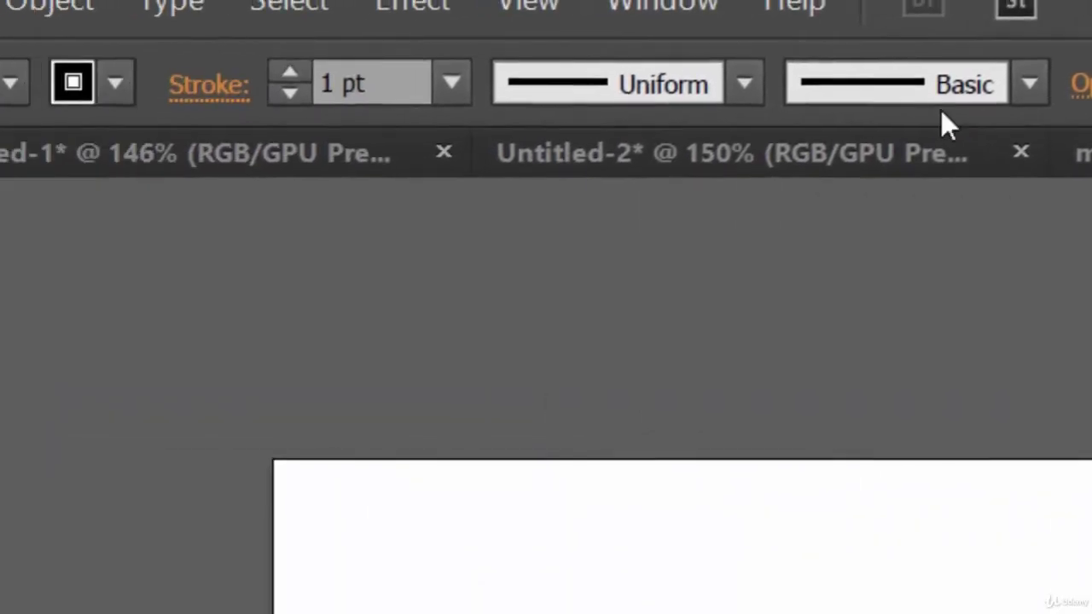
pyautogui.click(451, 85)
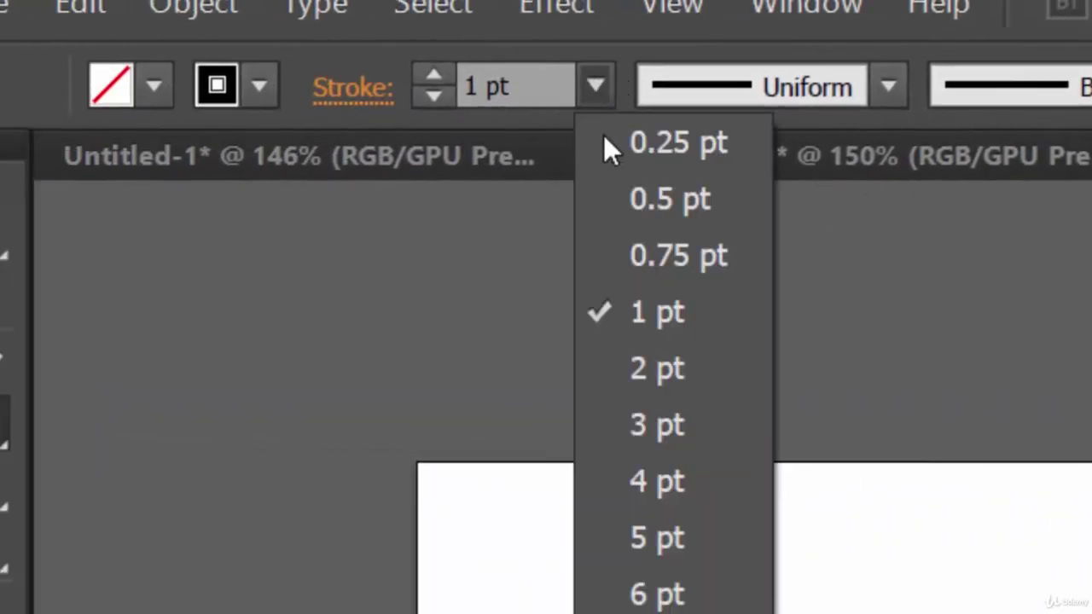
pyautogui.click(465, 145)
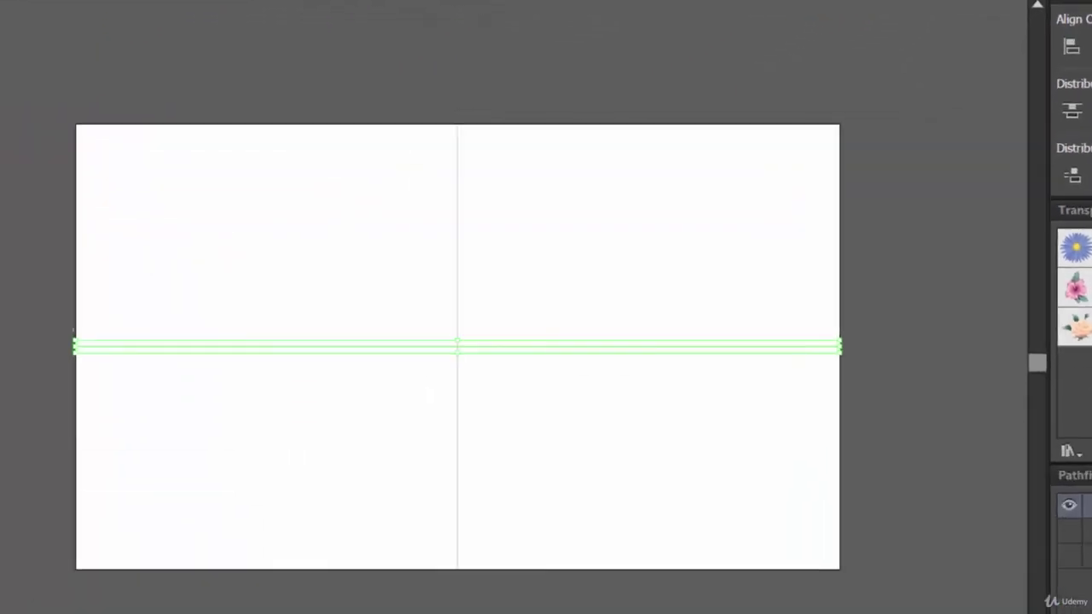
pyautogui.click(944, 341)
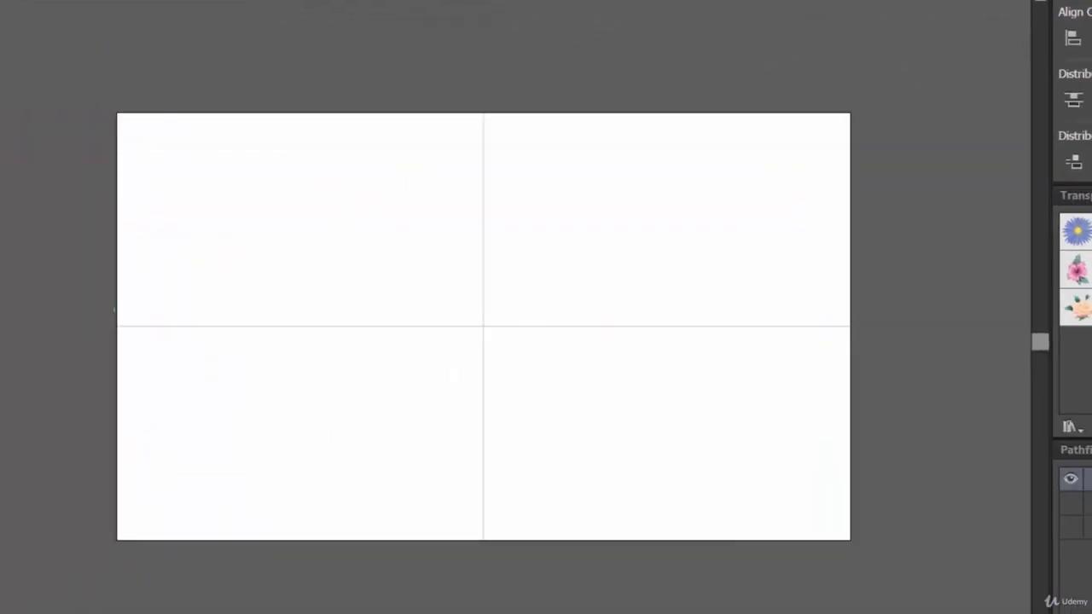
# Show Layer 2 with the radial guide lines again.
pyautogui.click(1070, 509)
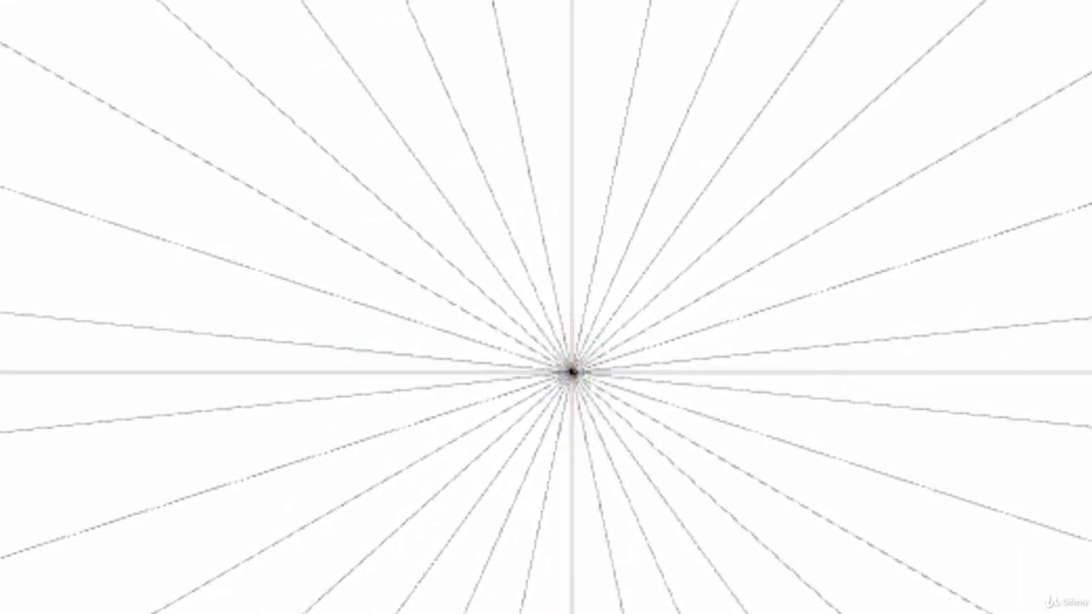
pyautogui.press('Delete')
pyautogui.hotkey('ctrl', 'z')
pyautogui.hotkey('ctrl', 'z')
pyautogui.hotkey('ctrl', 'z')
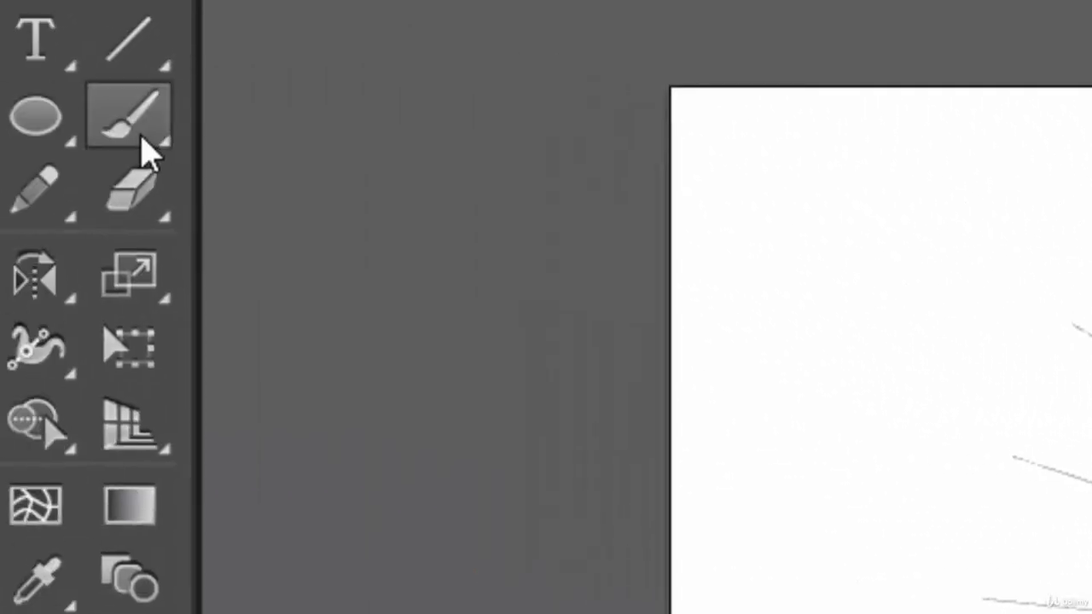
# Choose the Paintbrush tool with the smallest round brush, and check Layer 2 by hiding and showing it again.
pyautogui.click(143, 138)
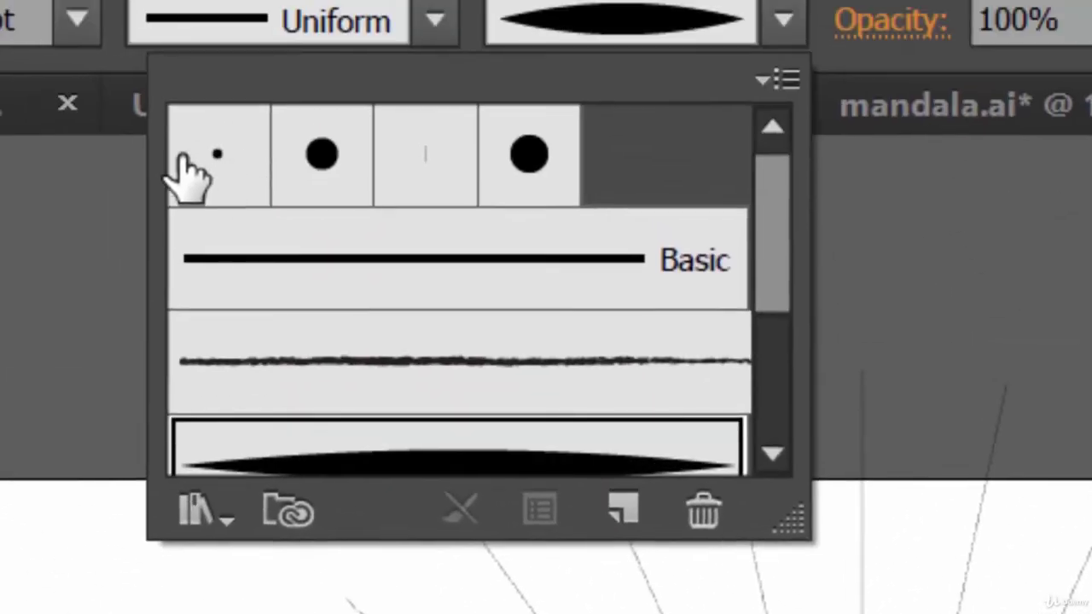
pyautogui.click(218, 158)
pyautogui.press('Escape')
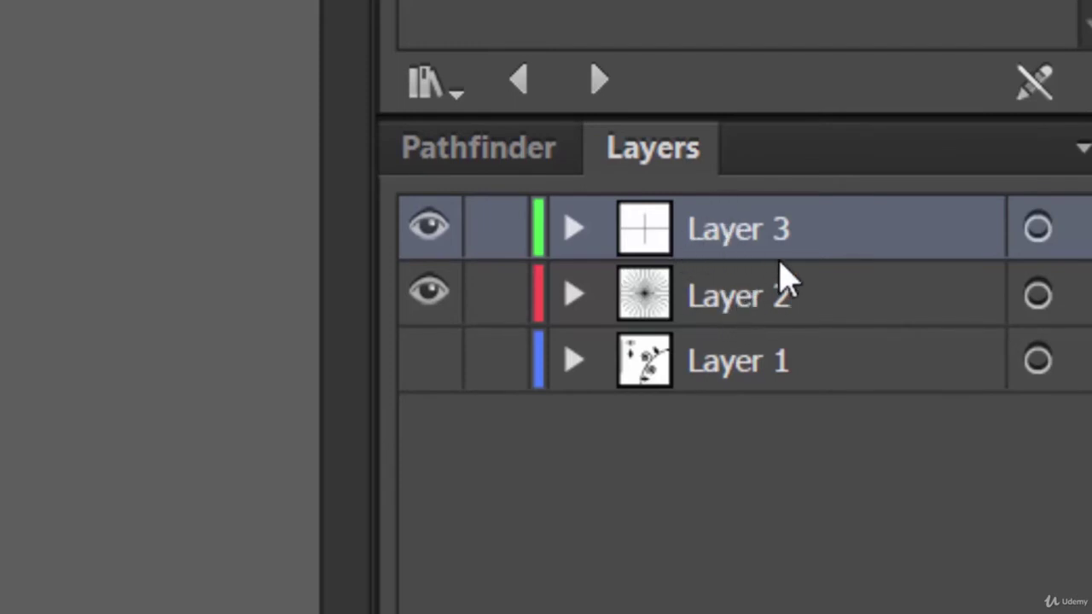
pyautogui.click(427, 317)
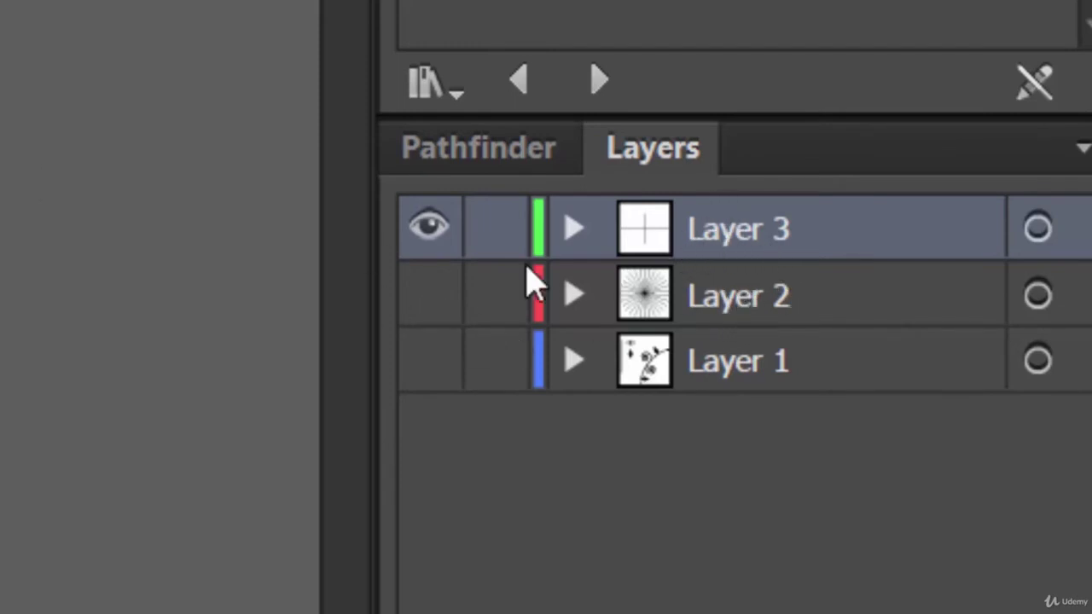
pyautogui.click(428, 299)
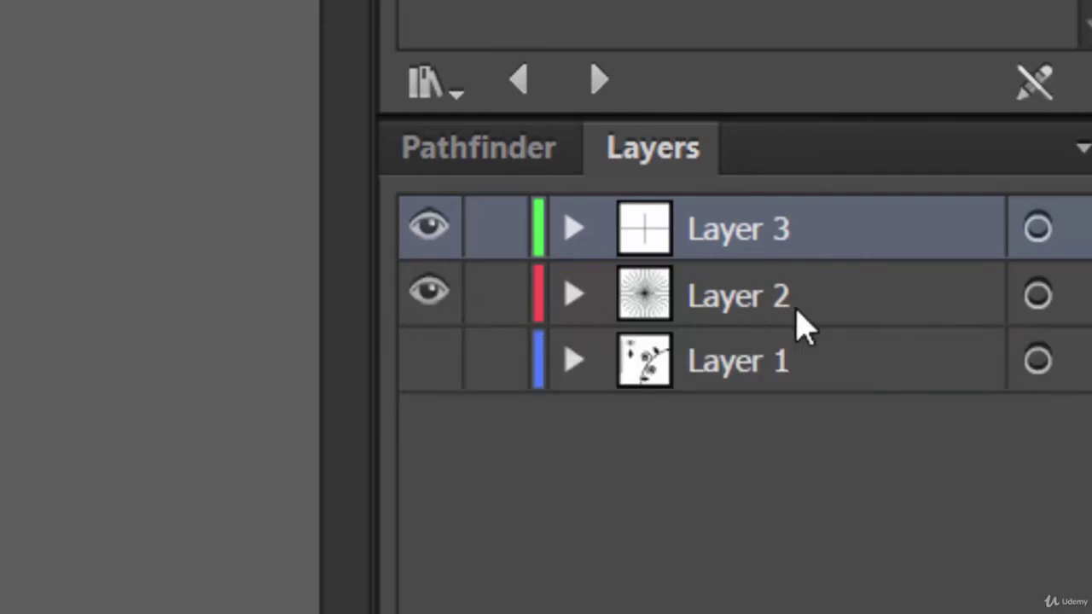
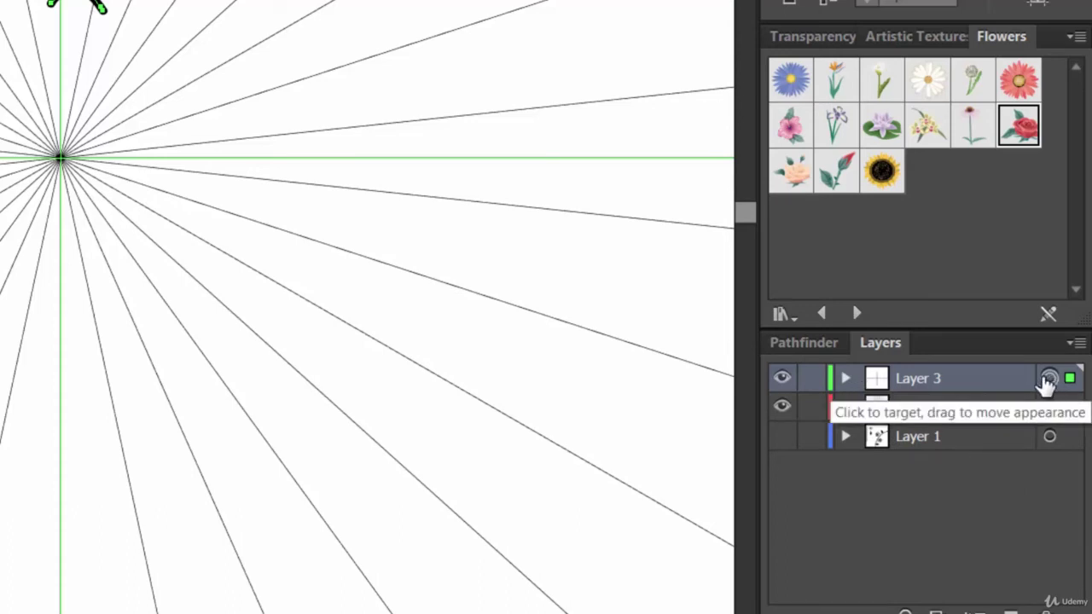
# Examine Layer 3's paths and compare selecting the layer's artwork with targeting the whole layer.
pyautogui.click(845, 378)
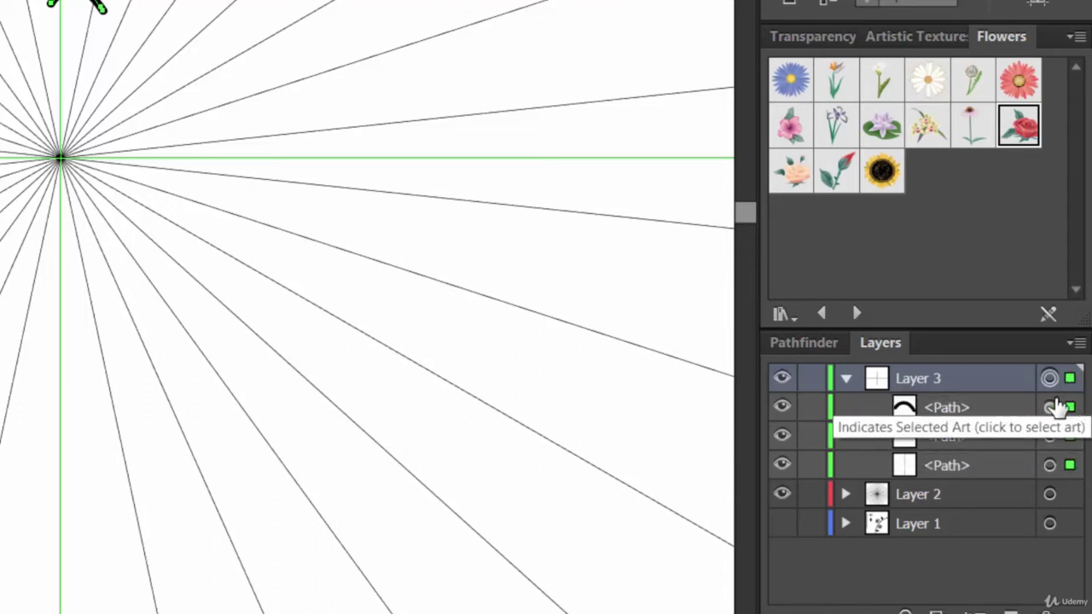
pyautogui.click(1069, 496)
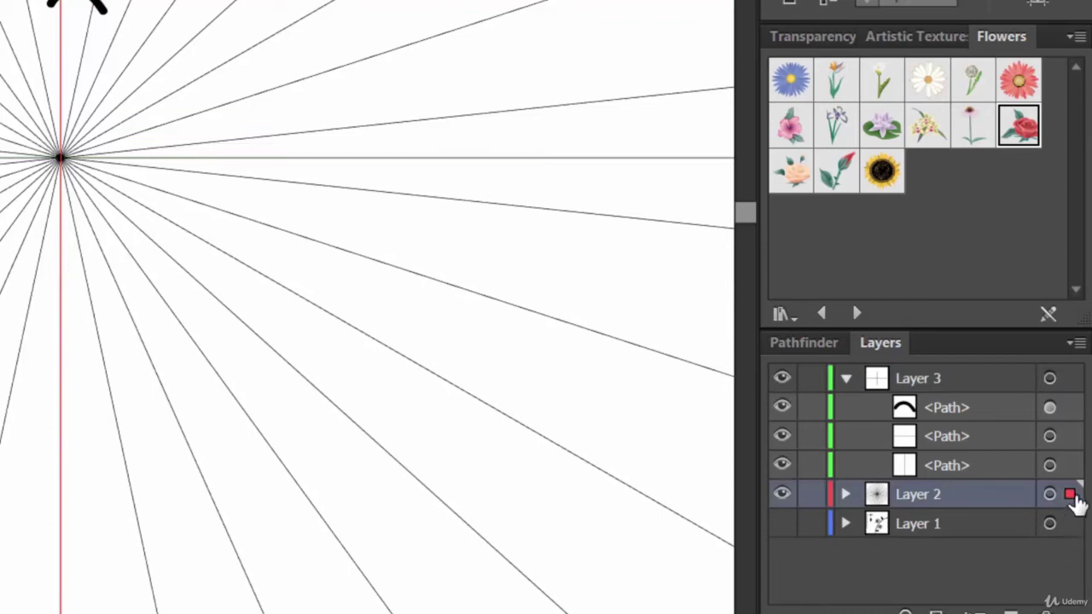
pyautogui.click(1070, 379)
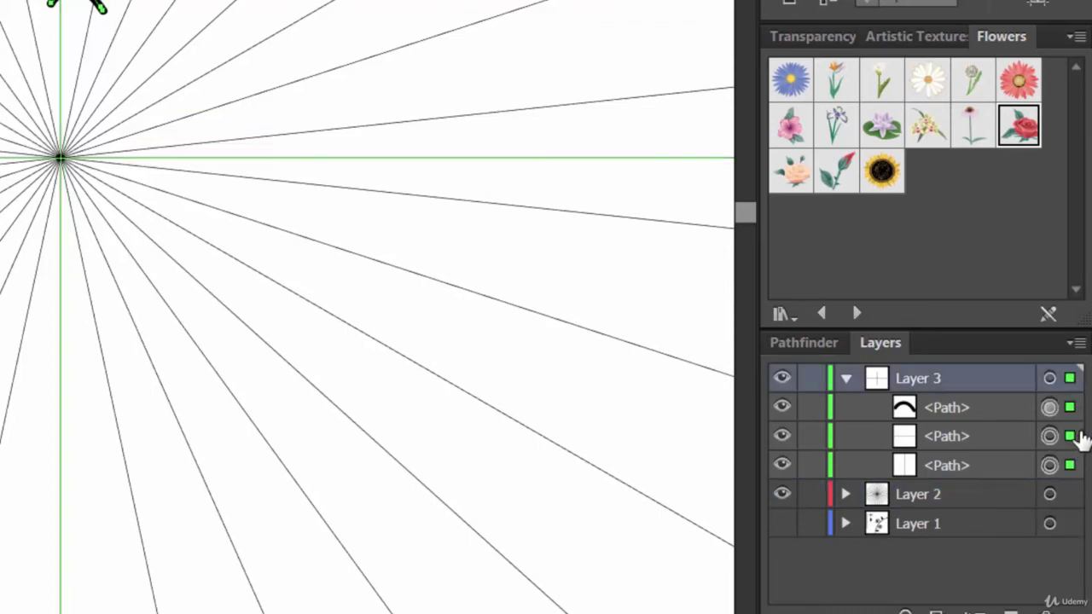
pyautogui.click(1050, 381)
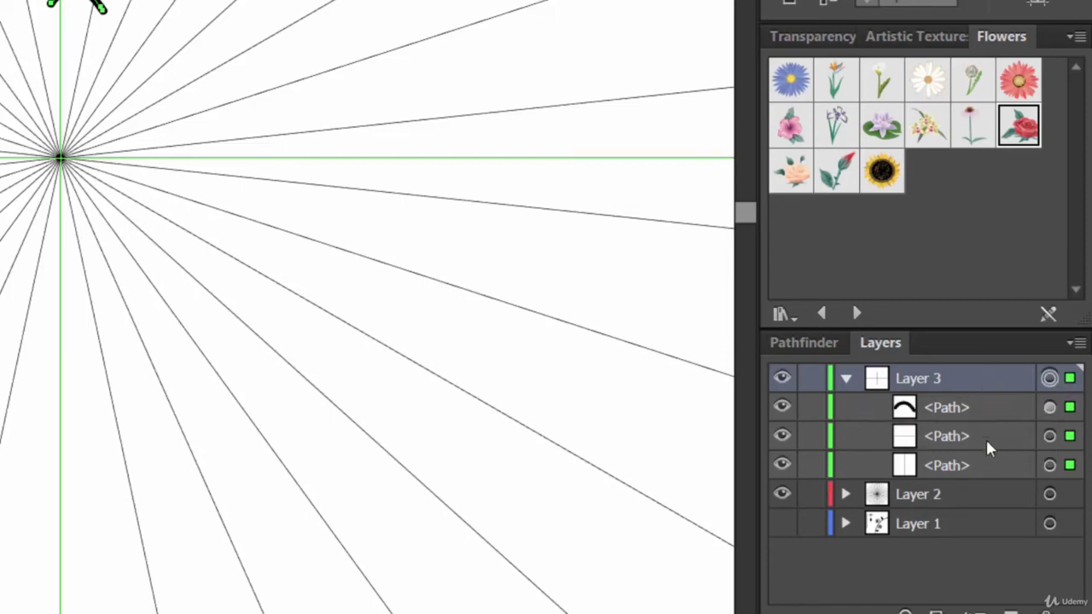
pyautogui.click(845, 378)
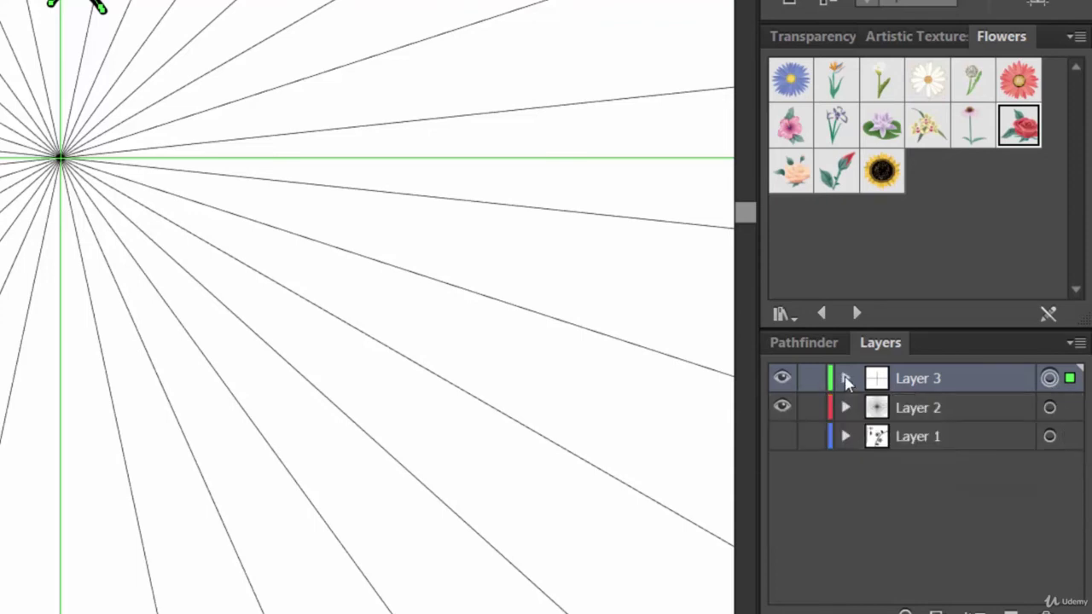
pyautogui.click(846, 378)
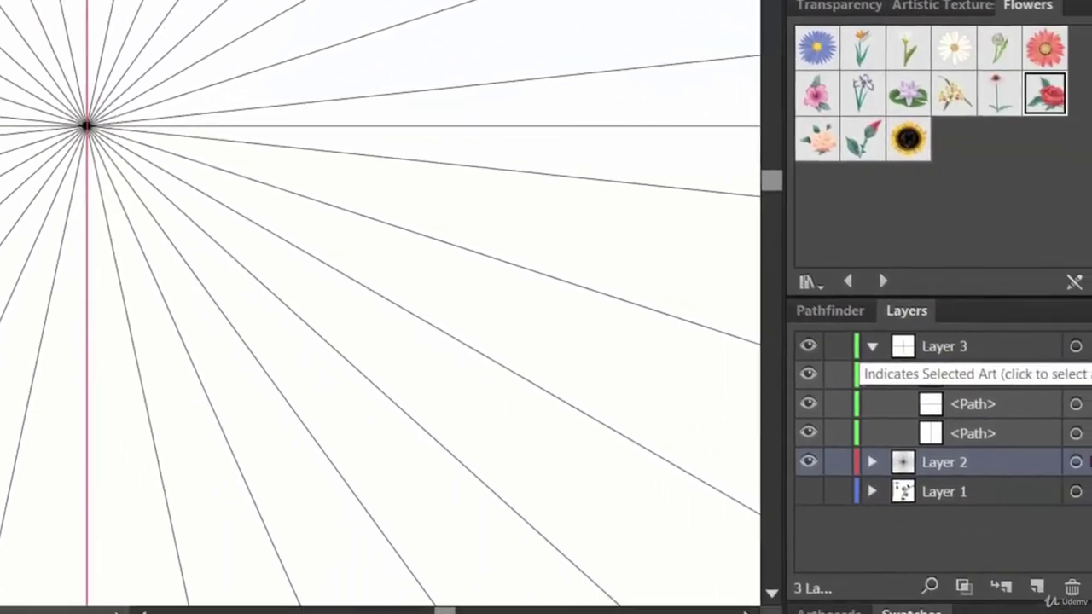
pyautogui.click(1070, 331)
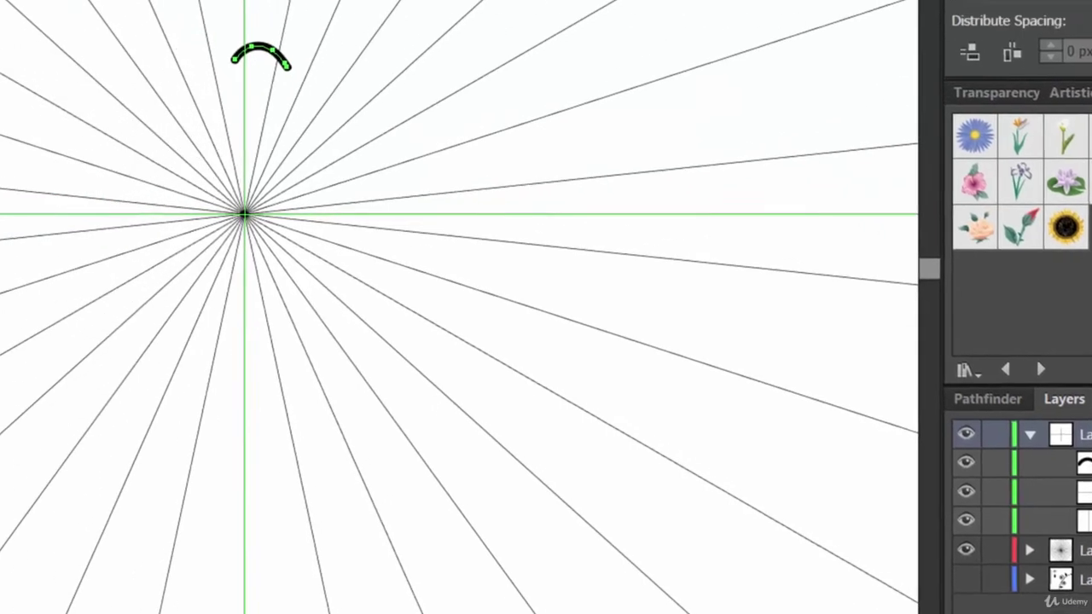
# Try a Transform effect with Reflect X and 1 copy on Layer 3's selected paths instead of the targeted layer.
pyautogui.click(326, 6)
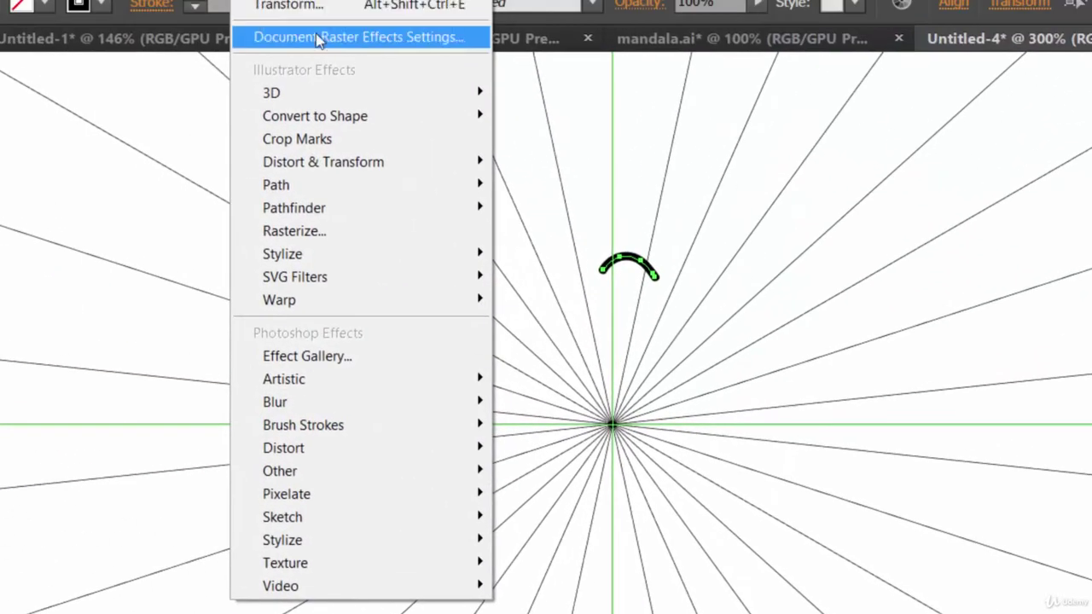
pyautogui.click(327, 6)
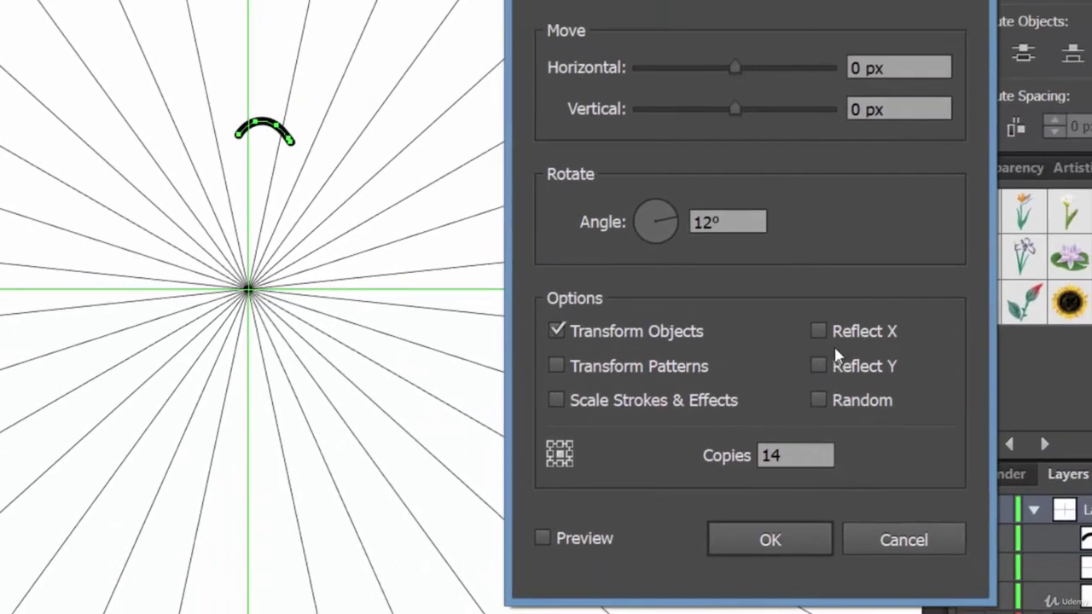
pyautogui.click(818, 331)
pyautogui.moveTo(805, 460); pyautogui.dragTo(693, 456)
pyautogui.write('1')
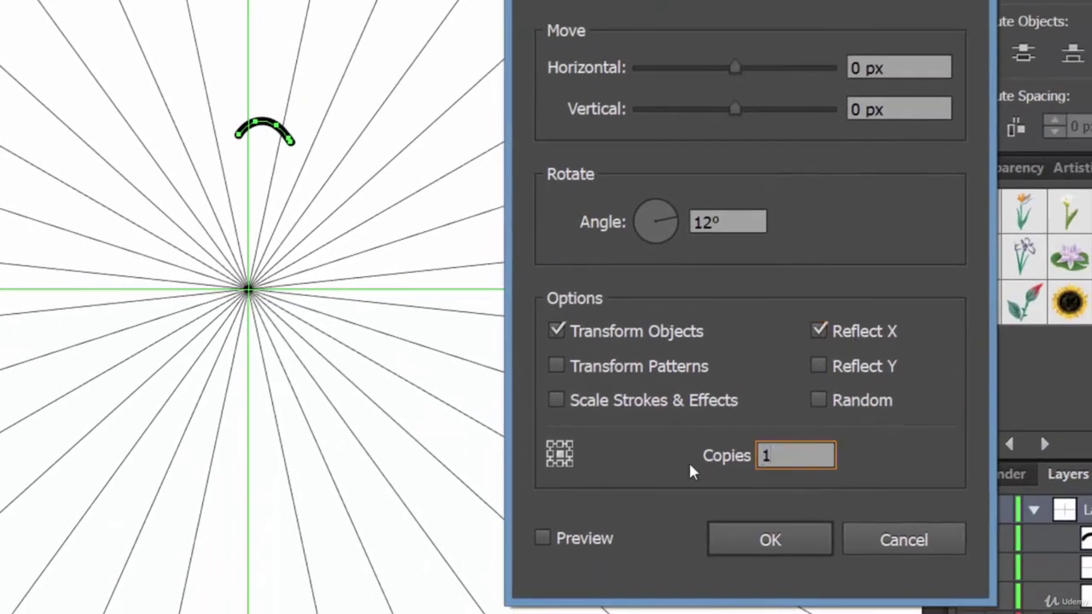
pyautogui.click(595, 545)
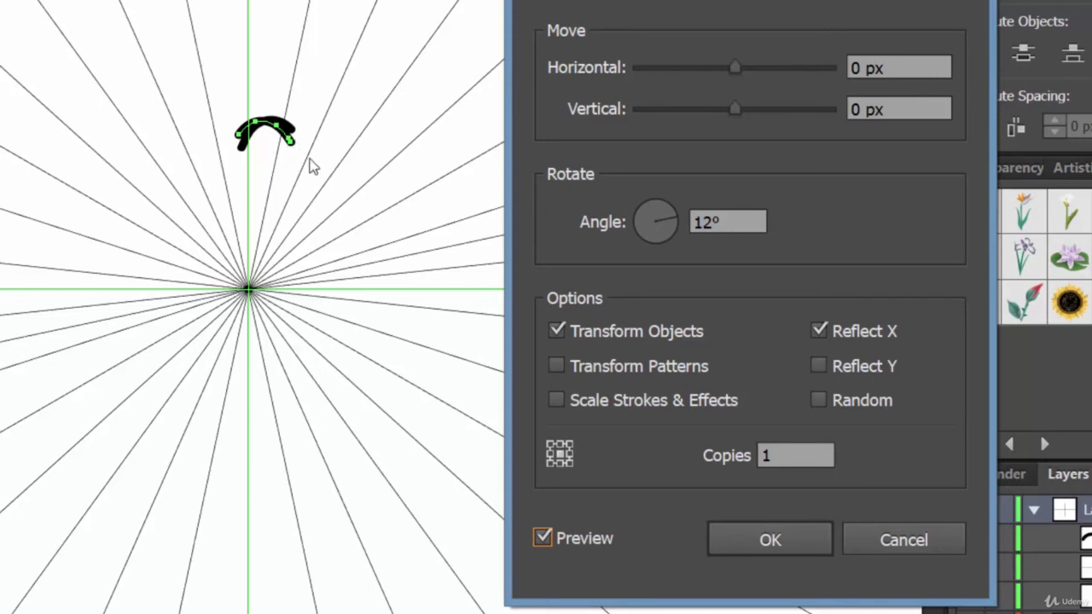
pyautogui.click(933, 539)
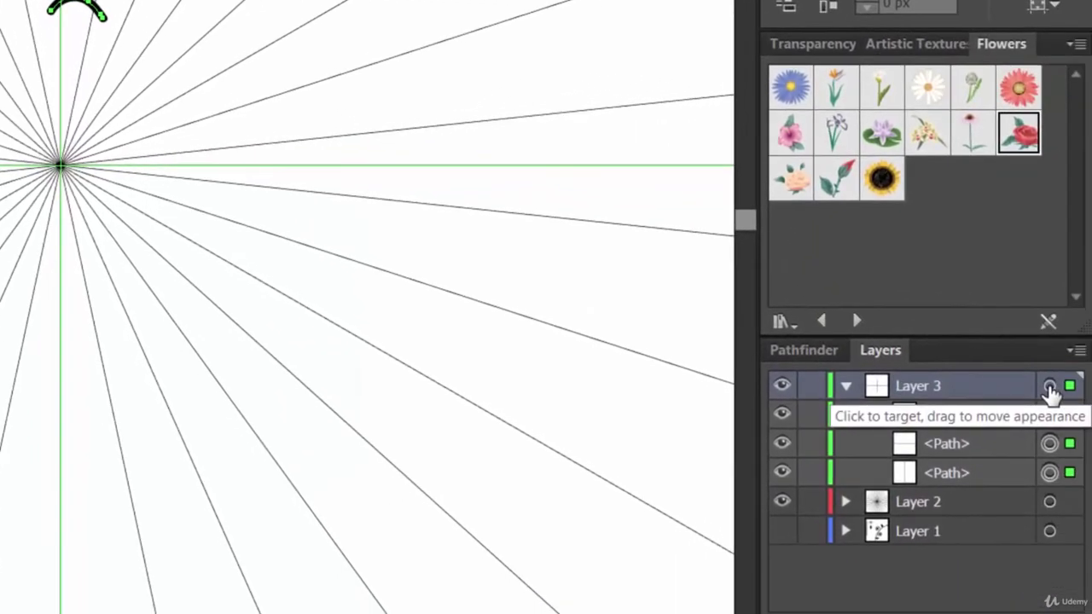
# Target Layer 3 as a whole and apply a Transform effect with a 0° angle, Reflect X and 1 copy.
pyautogui.click(1049, 386)
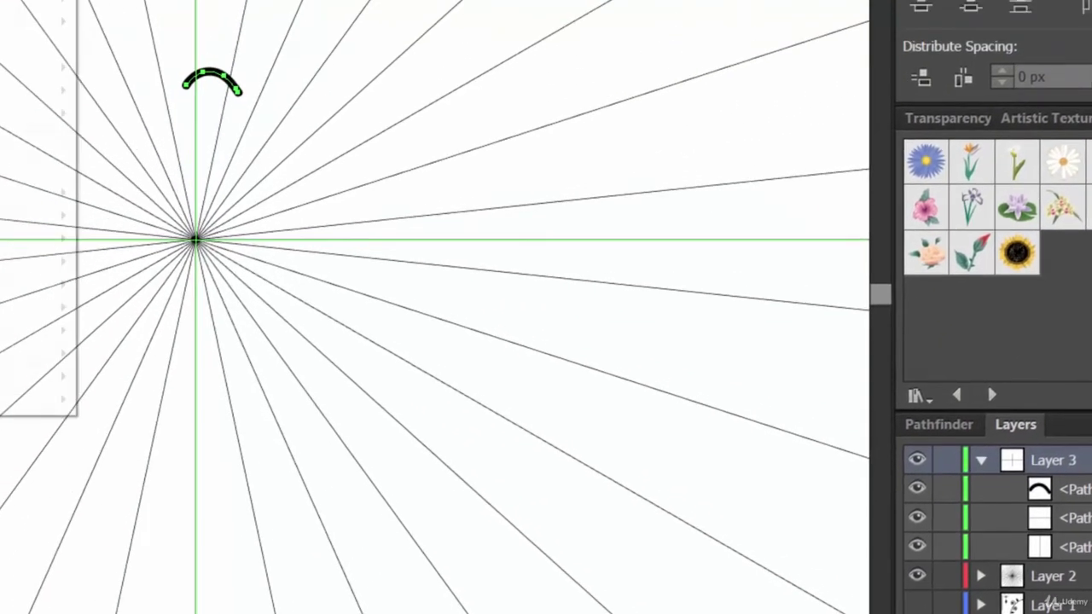
pyautogui.hotkey('alt', 'c')
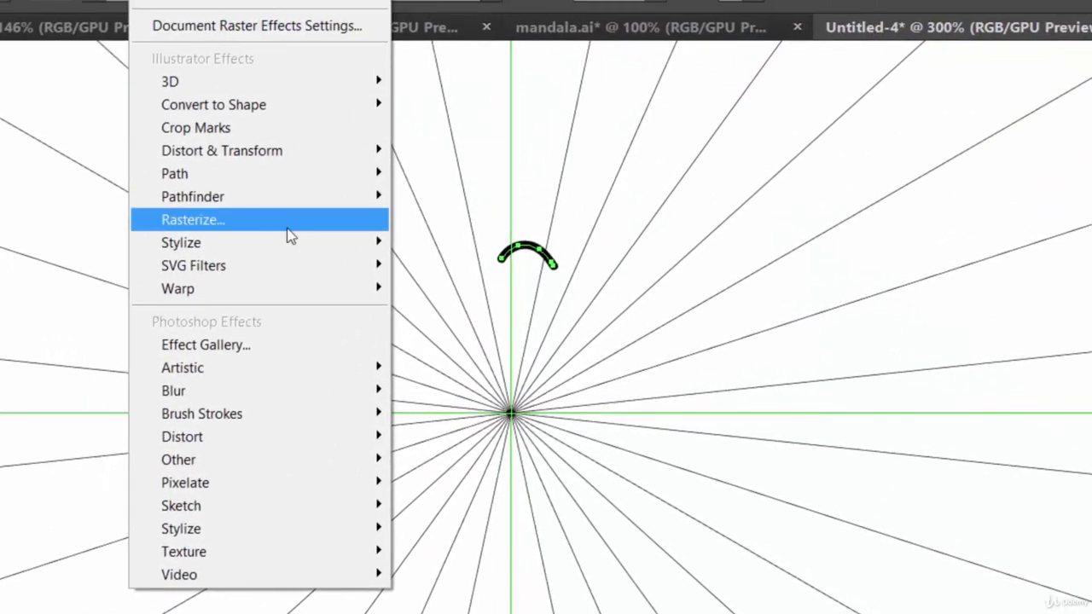
pyautogui.click(273, 3)
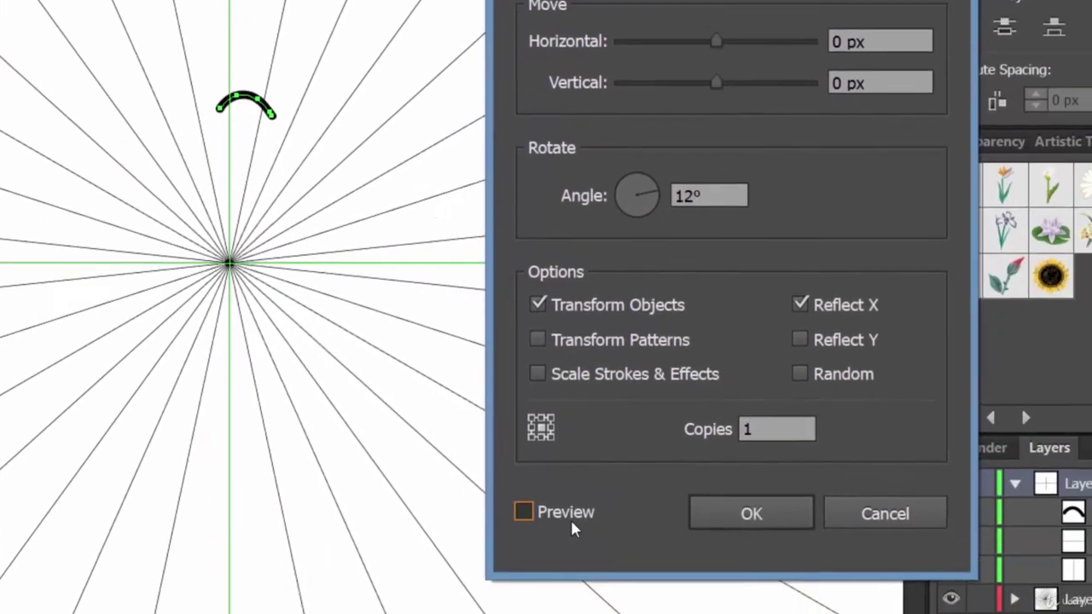
pyautogui.click(563, 515)
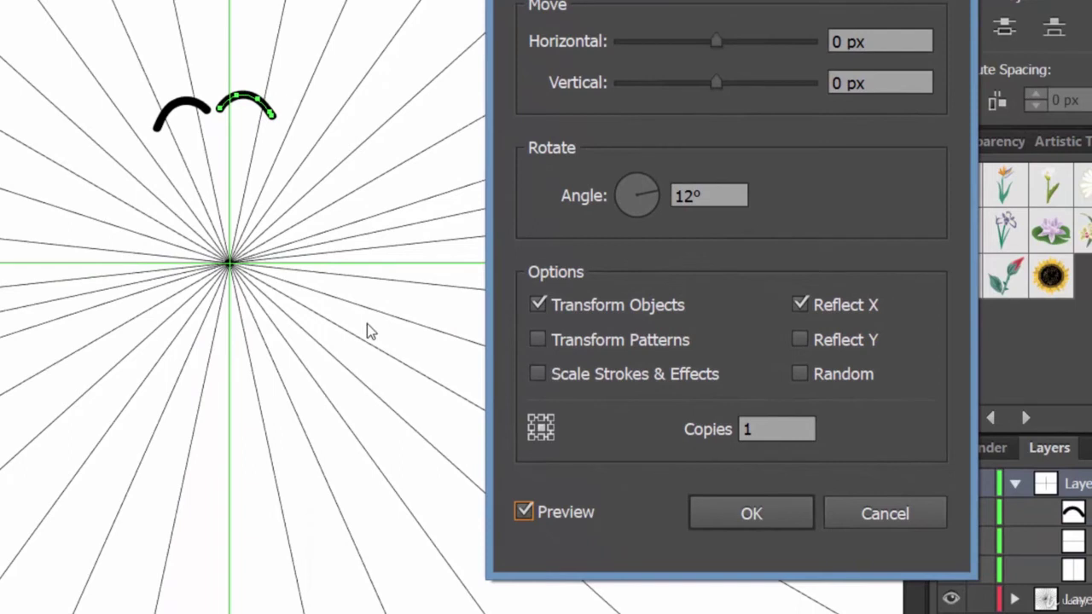
pyautogui.click(722, 209)
pyautogui.press('BackSpace')
pyautogui.press('BackSpace')
pyautogui.press('BackSpace')
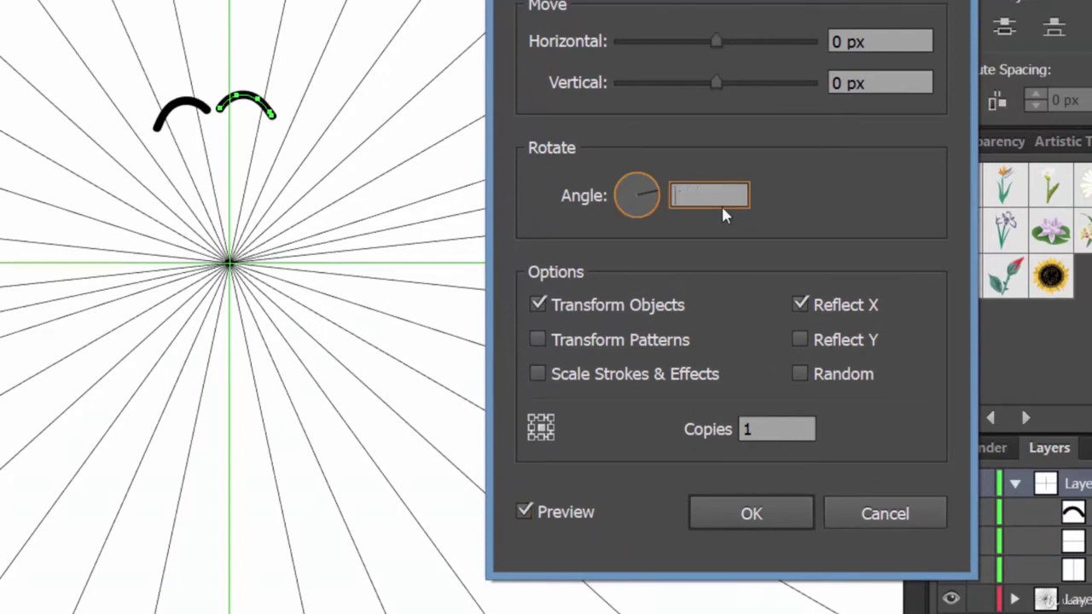
pyautogui.write('0')
pyautogui.click(909, 83)
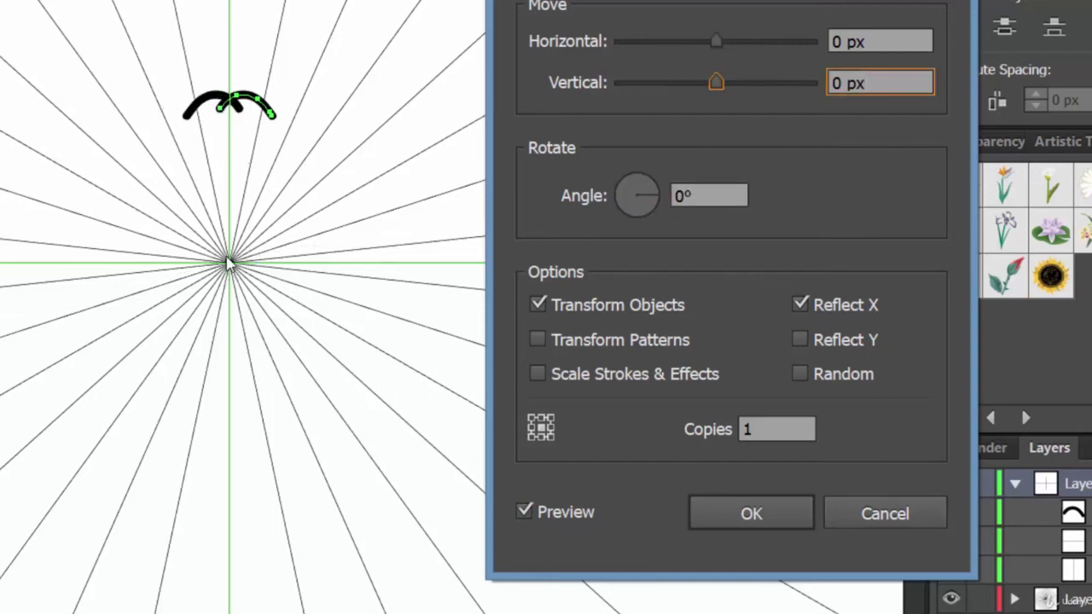
pyautogui.click(781, 509)
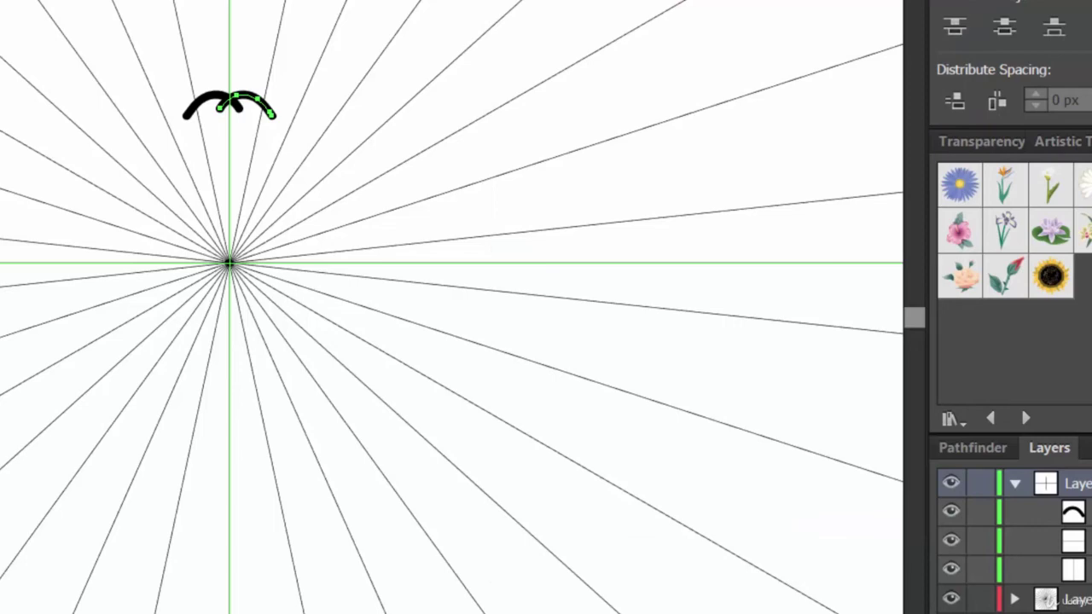
# Start another Transform effect on Layer 3 and set its rotation angle to 12°.
pyautogui.hotkey('alt', 'c')
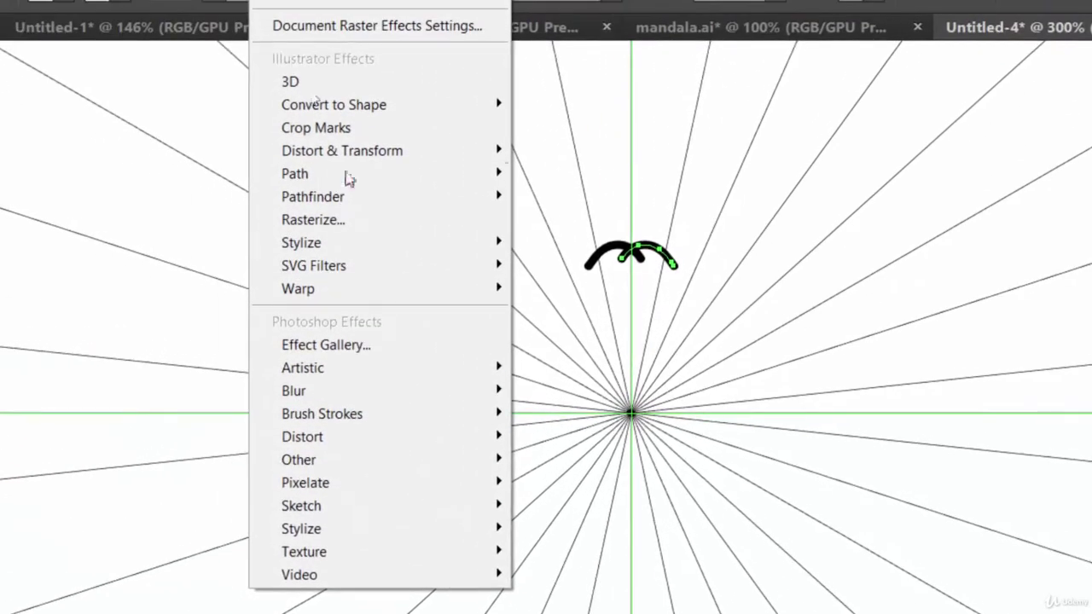
pyautogui.moveTo(378, 153)
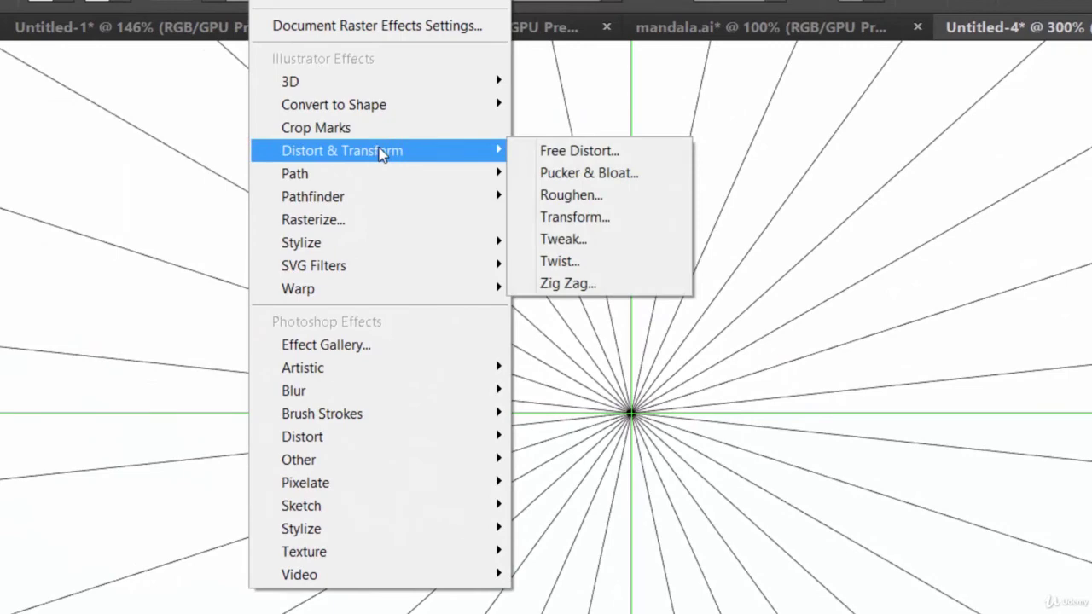
pyautogui.click(576, 219)
pyautogui.click(894, 487)
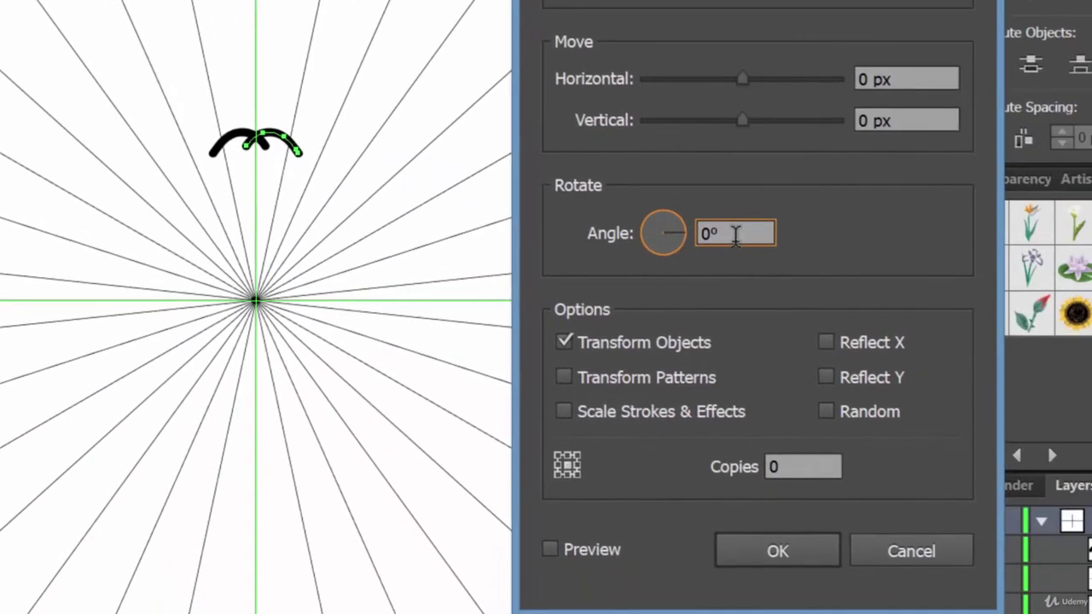
pyautogui.press('Up')
pyautogui.press('Up')
pyautogui.press('Up')
pyautogui.press('Up')
pyautogui.press('Up')
pyautogui.press('Up')
pyautogui.press('Up')
pyautogui.press('Up')
pyautogui.press('Up')
pyautogui.press('Up')
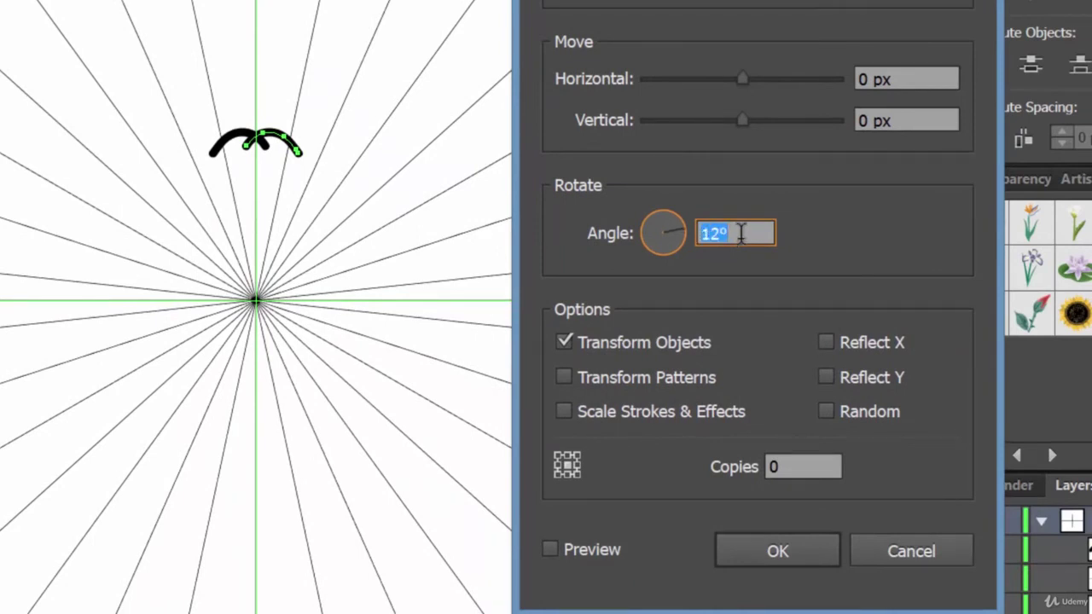
# Turn on the preview, set the Transform effect to 28 copies around the centre, and apply it.
pyautogui.click(804, 468)
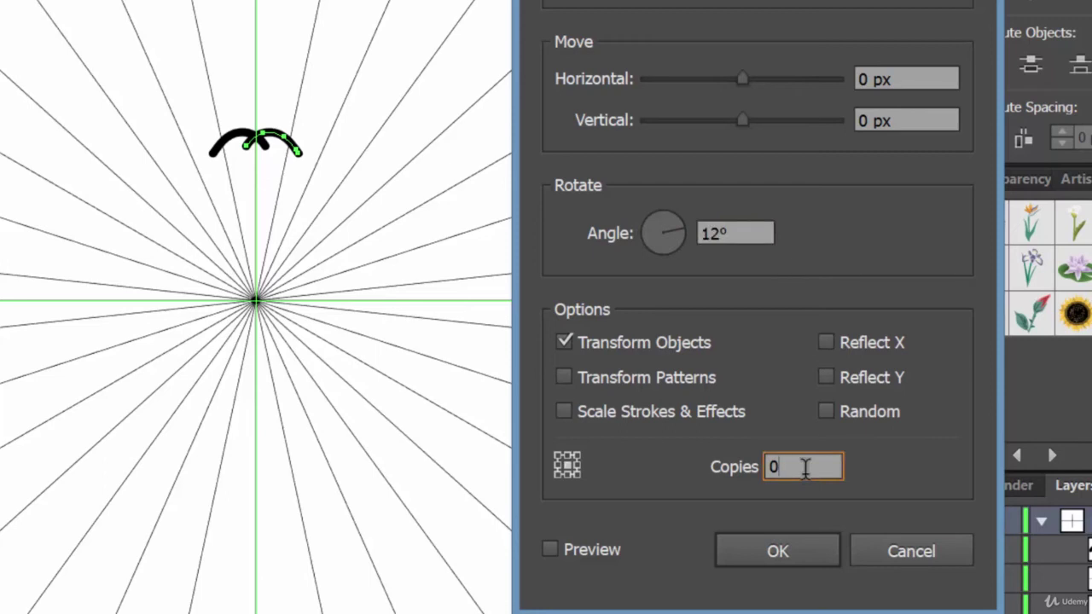
pyautogui.press('Up')
pyautogui.press('Up')
pyautogui.click(554, 550)
pyautogui.click(800, 465)
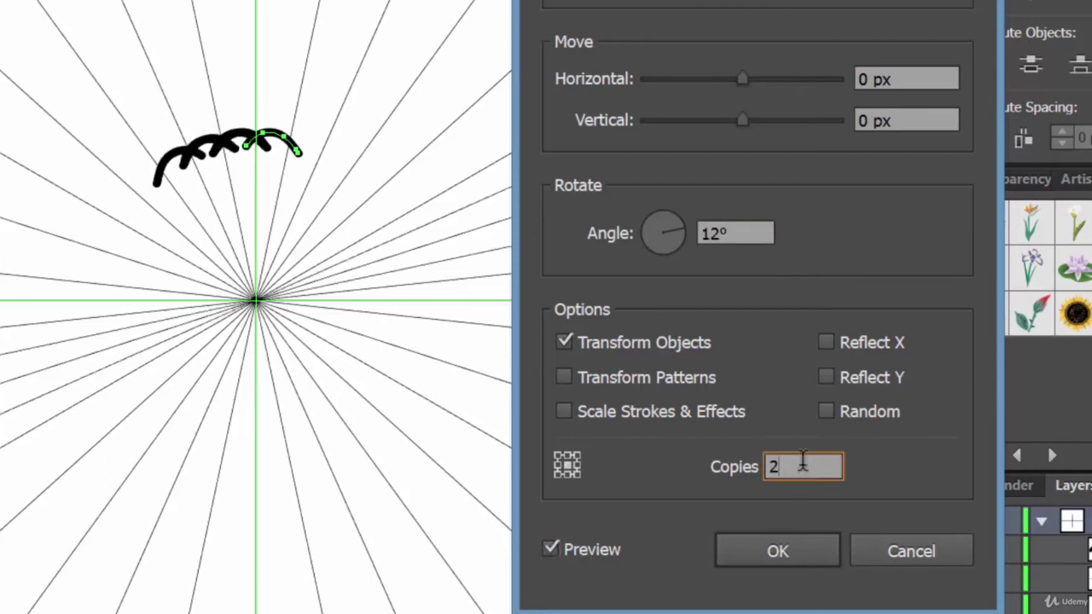
pyautogui.press('Up')
pyautogui.press('Up')
pyautogui.press('Up')
pyautogui.press('Up')
pyautogui.press('Up')
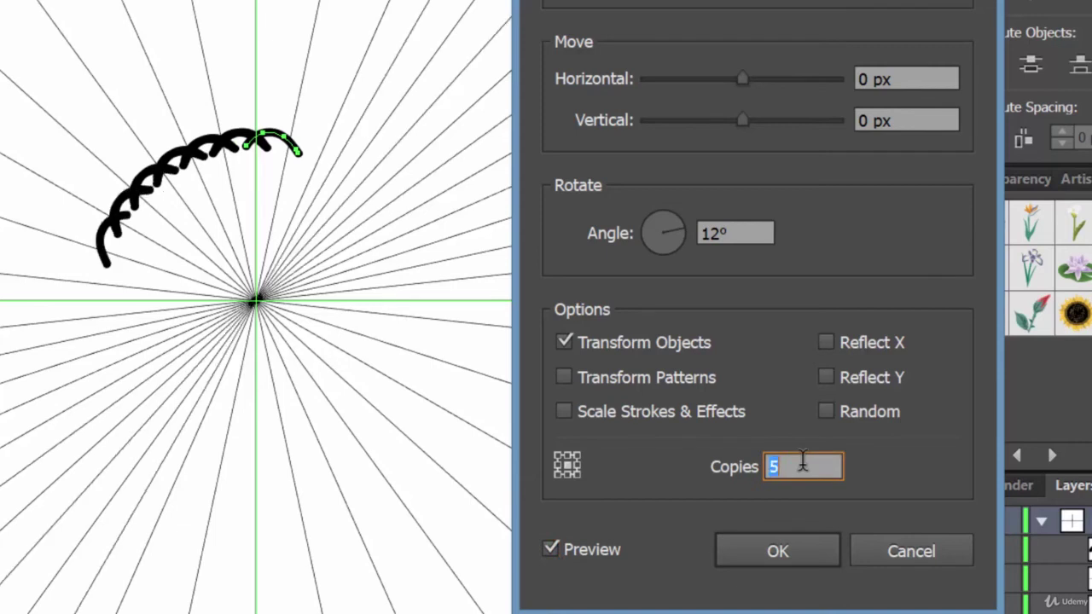
pyautogui.press('Up')
pyautogui.press('Up')
pyautogui.press('Up')
pyautogui.press('Up')
pyautogui.press('Up')
pyautogui.press('Up')
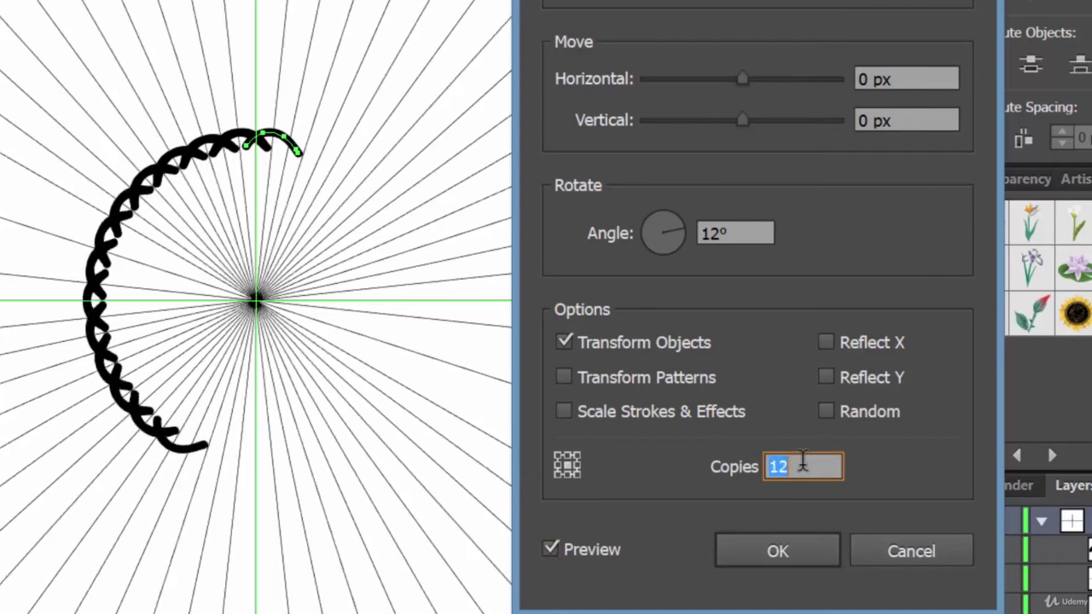
pyautogui.press('Up')
pyautogui.press('Up')
pyautogui.press('Up')
pyautogui.press('Up')
pyautogui.press('Up')
pyautogui.press('Up')
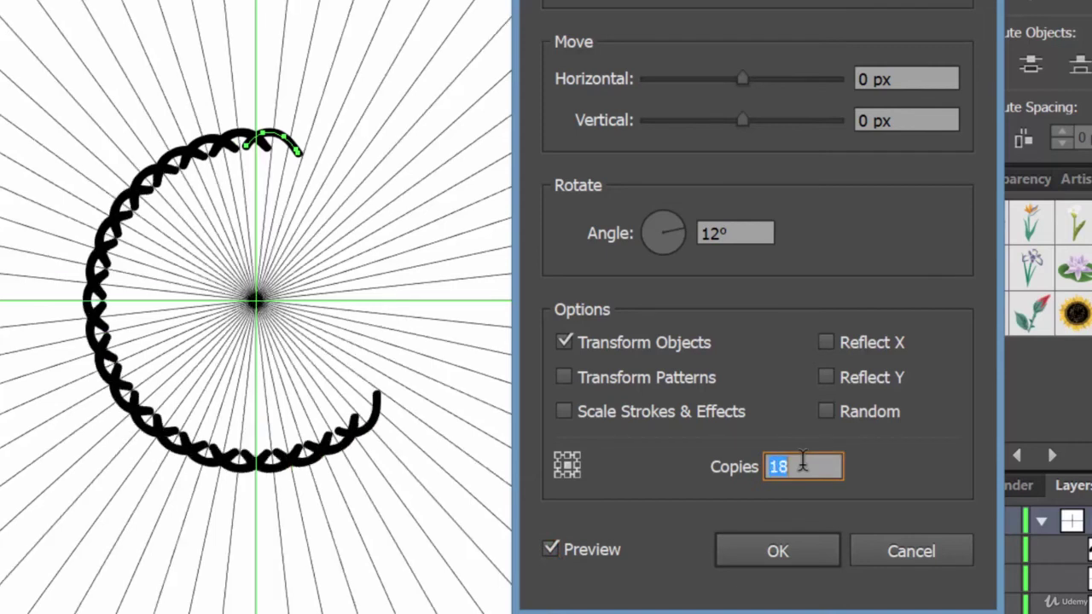
pyautogui.press('Up')
pyautogui.press('Up')
pyautogui.press('Up')
pyautogui.press('Up')
pyautogui.press('Up')
pyautogui.press('Up')
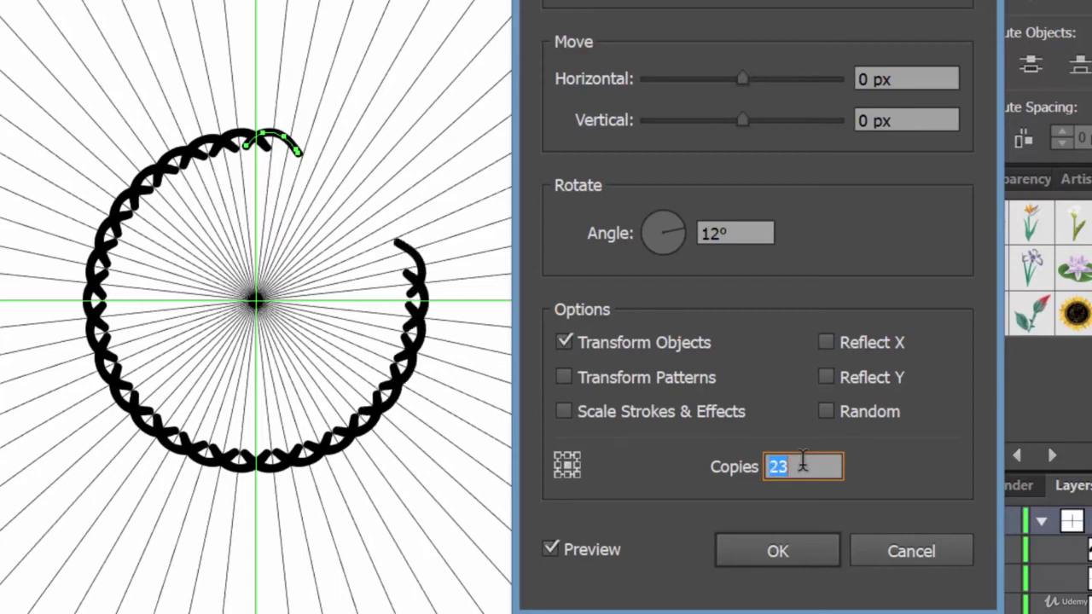
pyautogui.press('Up')
pyautogui.press('Up')
pyautogui.press('Up')
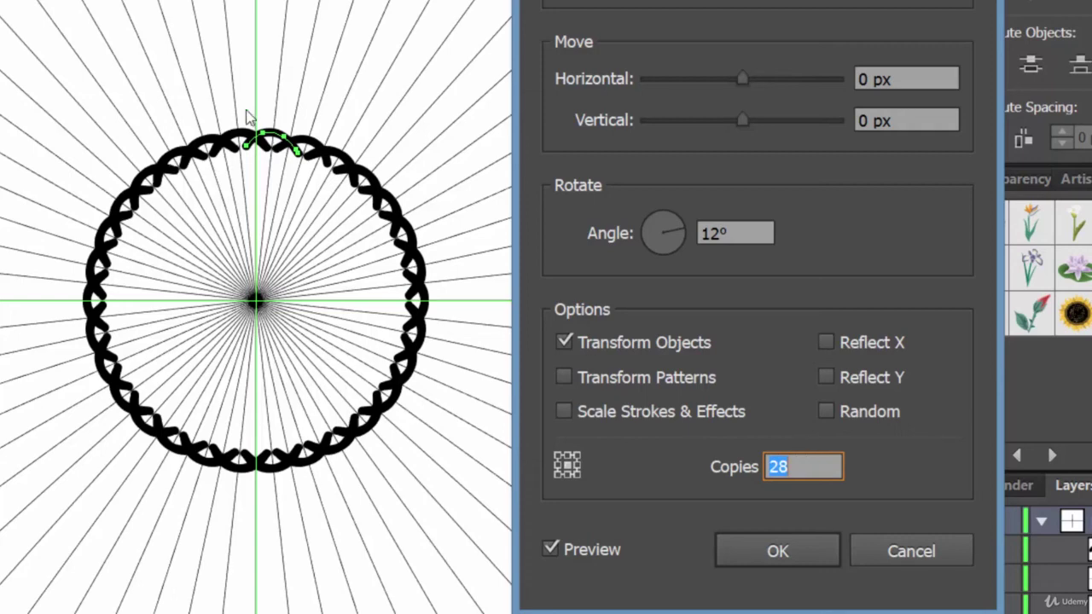
pyautogui.click(794, 548)
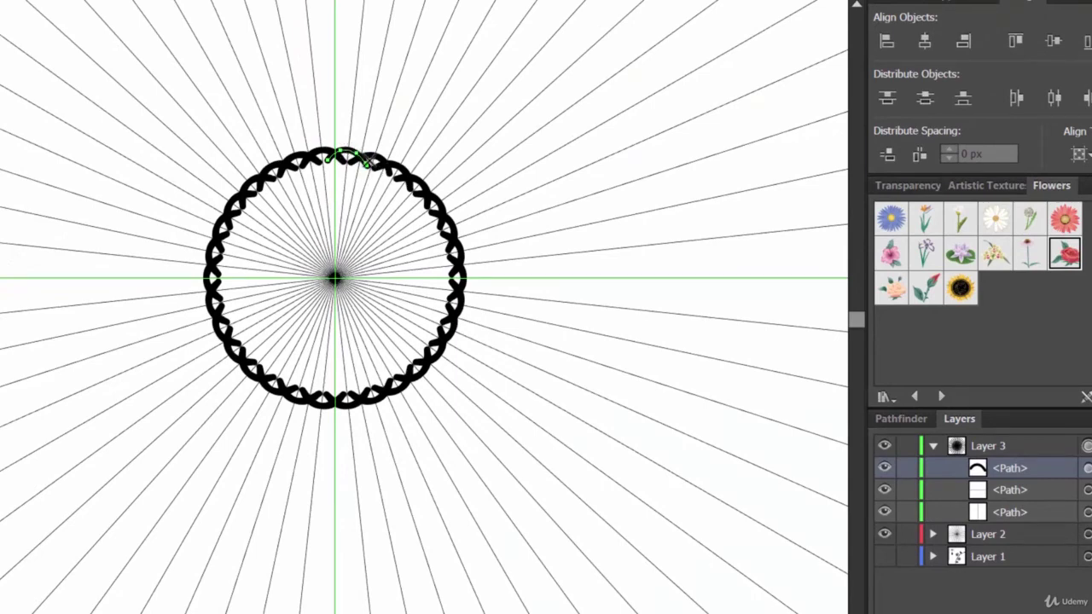
# Examine the ring of repeated strokes up close, and hide and show its source arc path in Layer 3.
pyautogui.scroll(5, 370, 161)
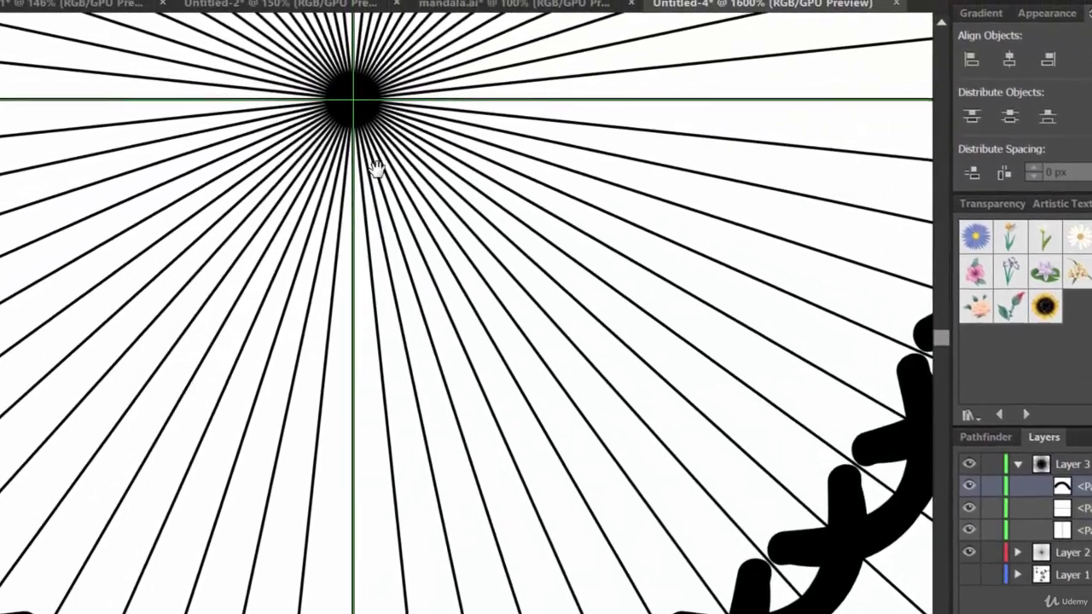
pyautogui.moveTo(376, 167); pyautogui.dragTo(466, 513)
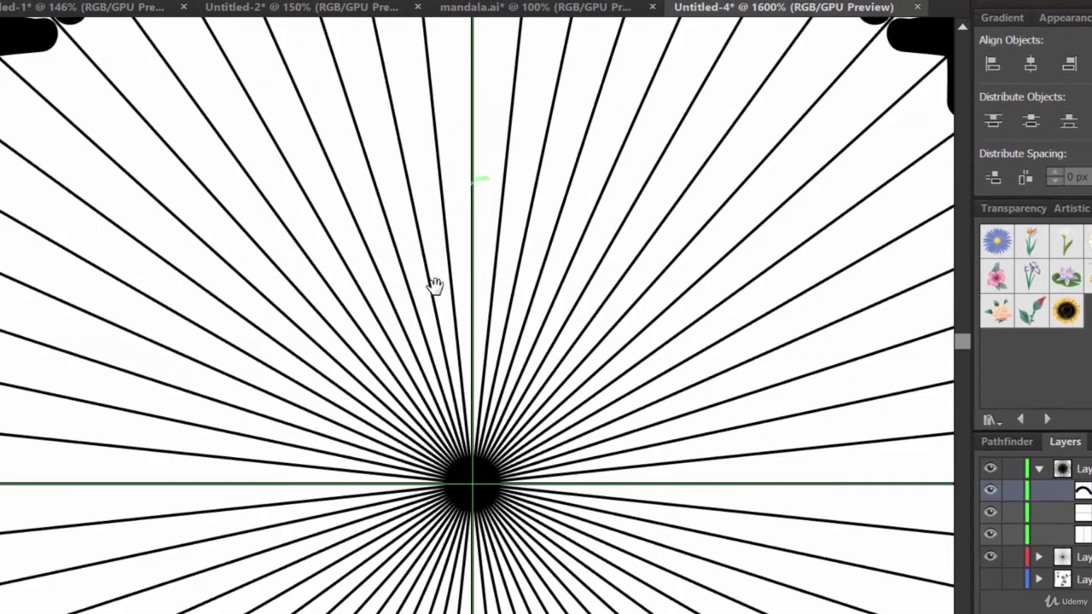
pyautogui.scroll(10, 492, 244)
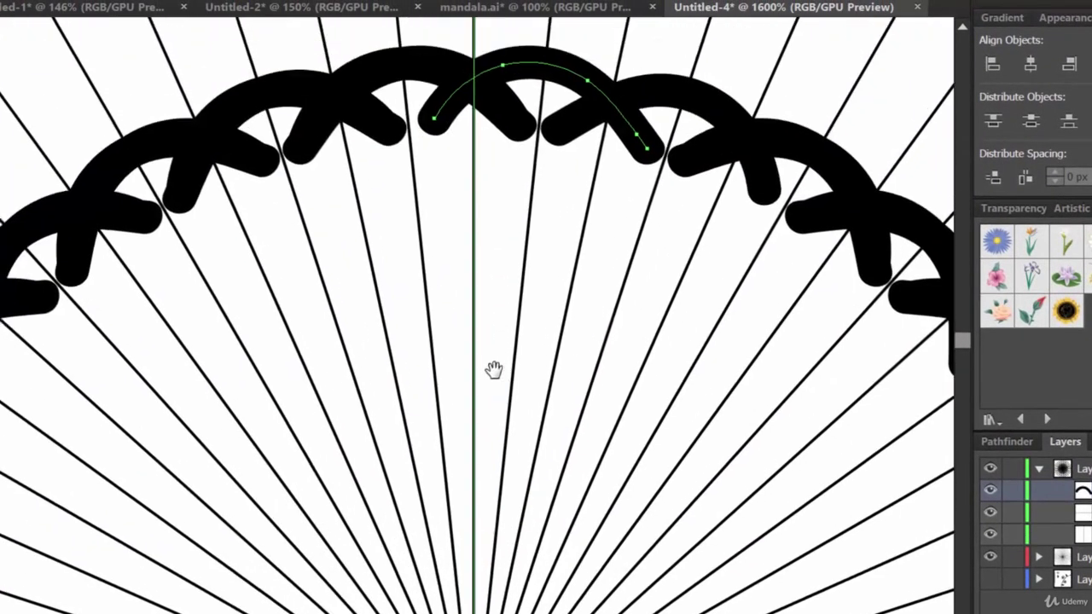
pyautogui.scroll(2, 487, 365)
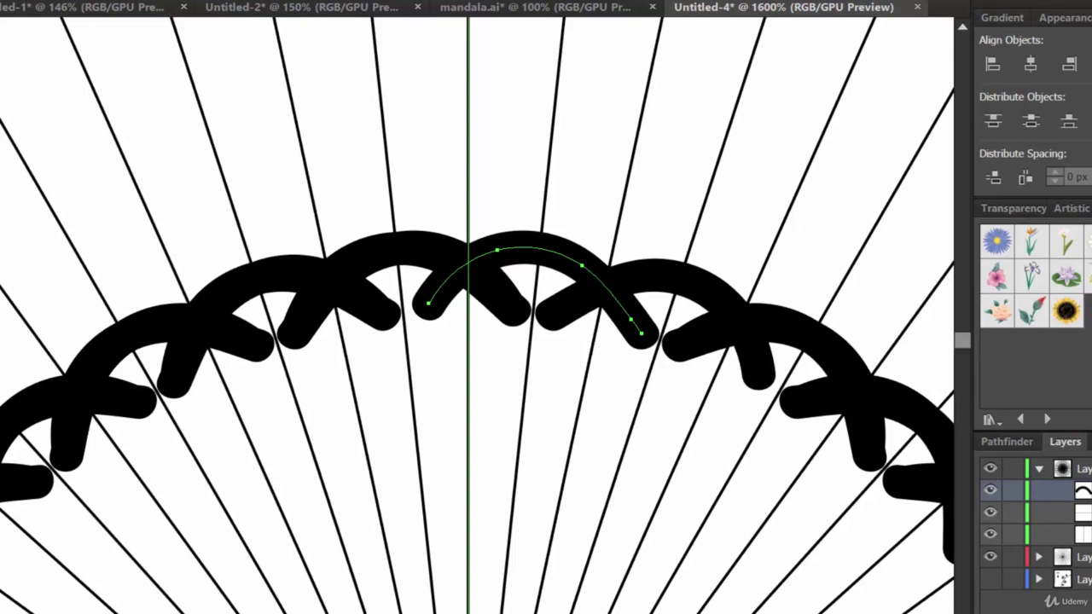
pyautogui.hotkey('ctrl', '-')
pyautogui.hotkey('ctrl', '-')
pyautogui.hotkey('ctrl', '-')
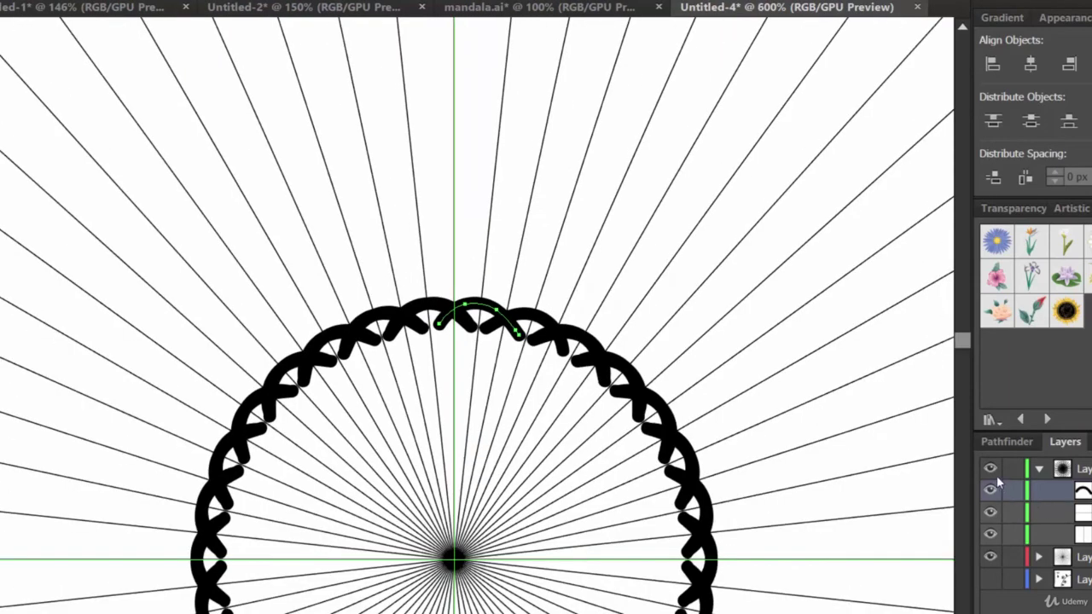
pyautogui.moveTo(580, 435); pyautogui.dragTo(594, 318)
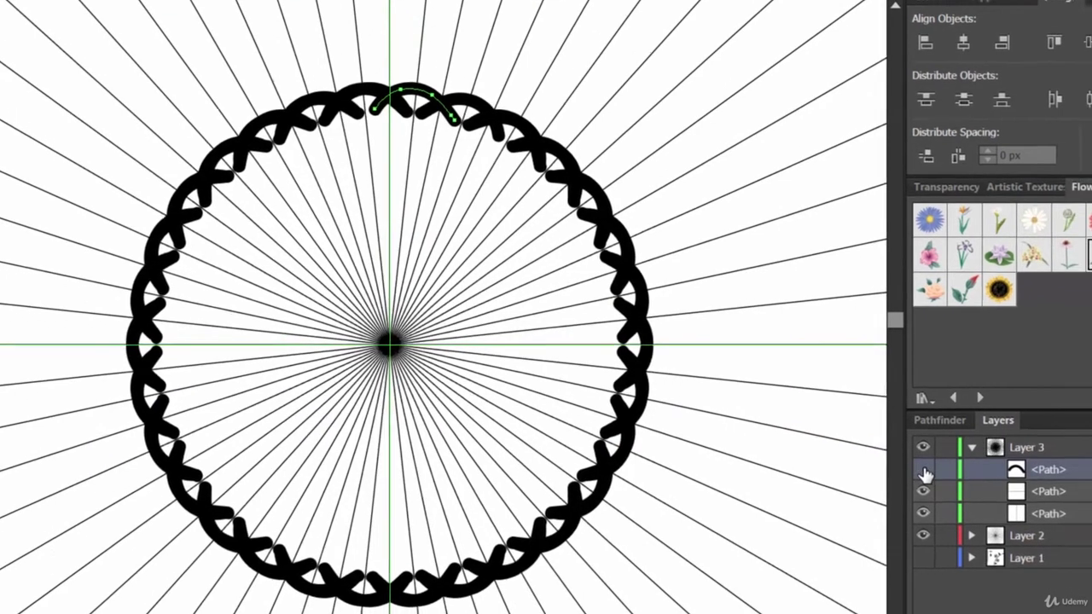
pyautogui.click(990, 492)
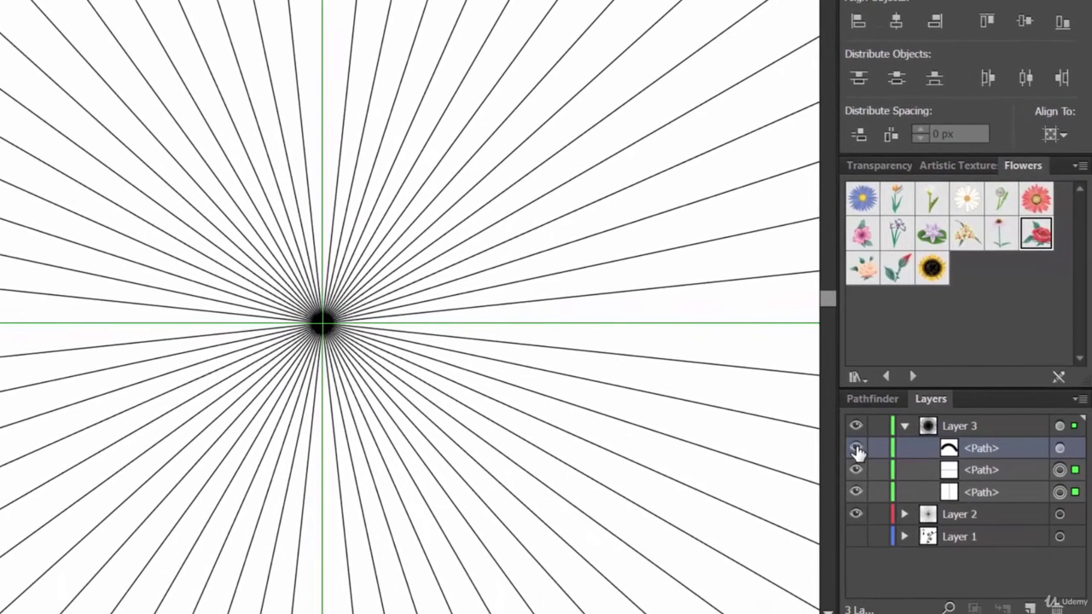
pyautogui.click(855, 448)
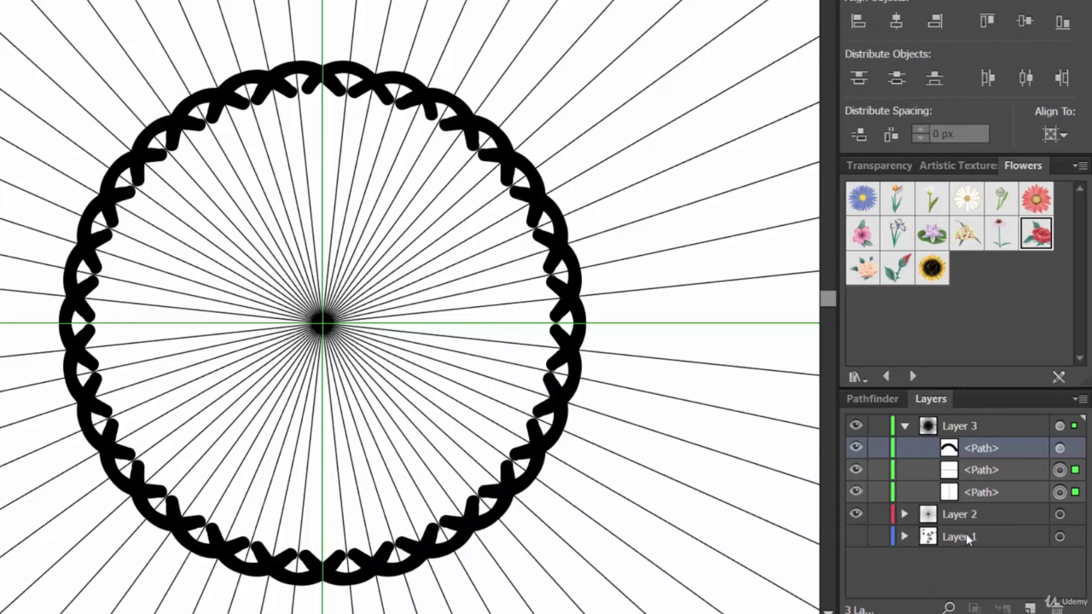
# Hide Layer 3 and make Layer 2 the active layer.
pyautogui.click(855, 428)
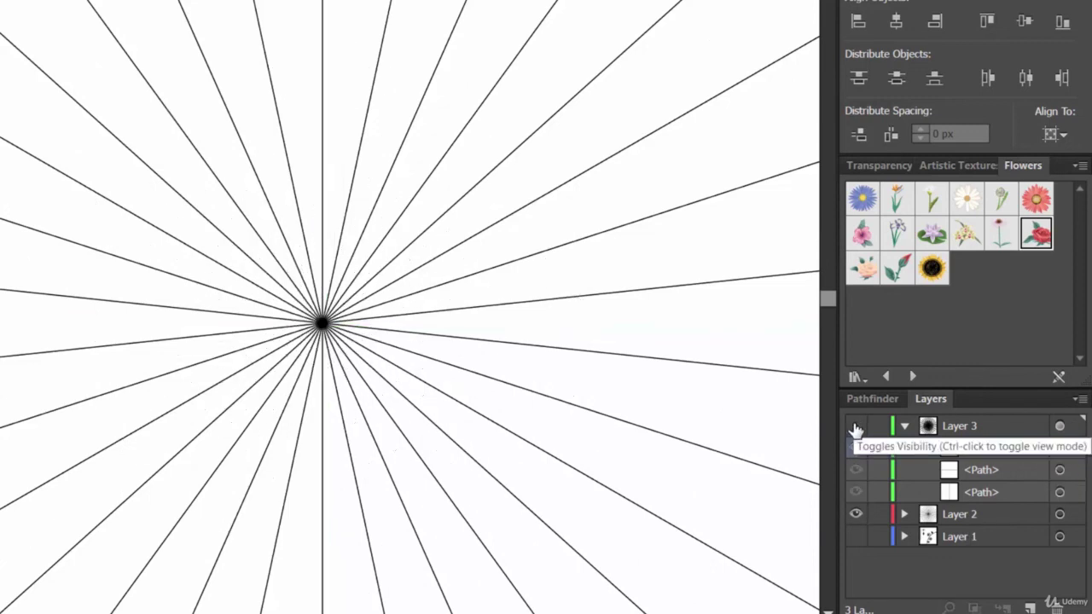
pyautogui.hotkey('ctrl', '-')
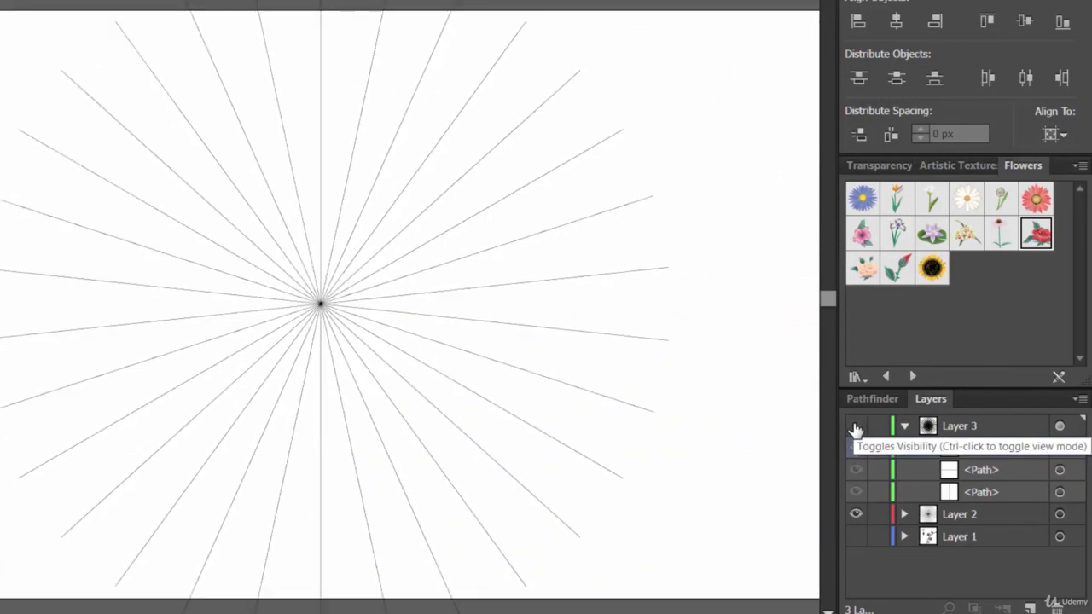
pyautogui.click(948, 514)
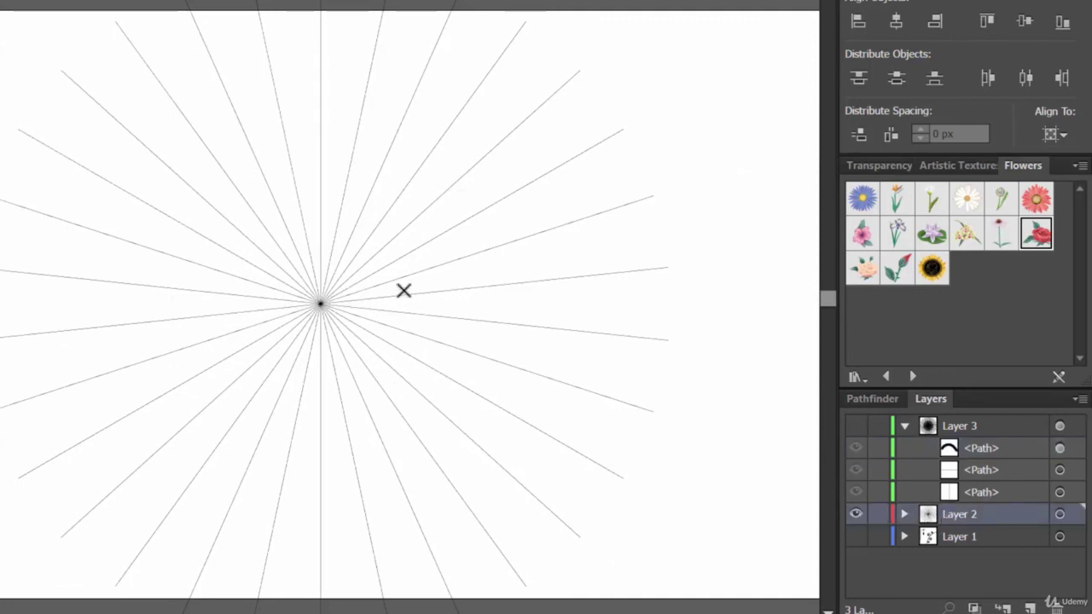
# Show Layer 3 and toggle its arc and horizontal line paths off and on to compare the radial lines.
pyautogui.click(855, 426)
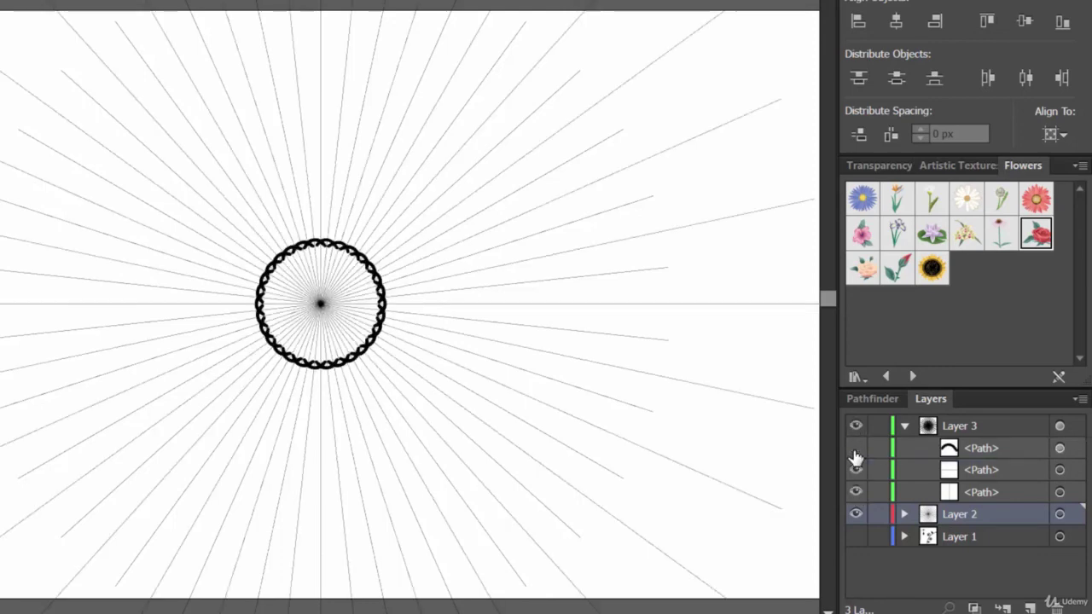
pyautogui.click(855, 456)
pyautogui.click(856, 472)
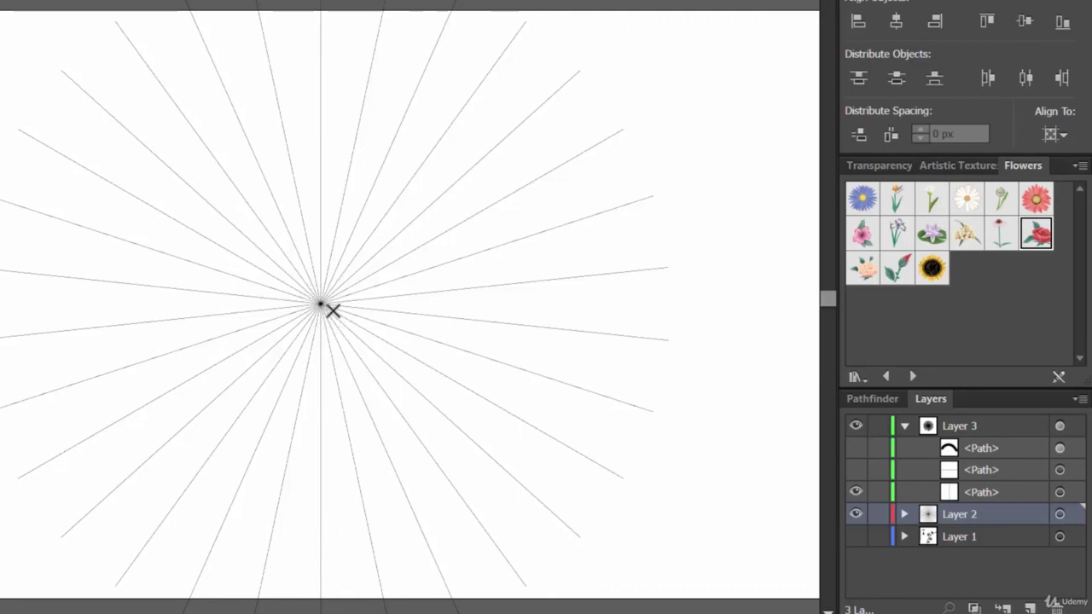
pyautogui.click(856, 471)
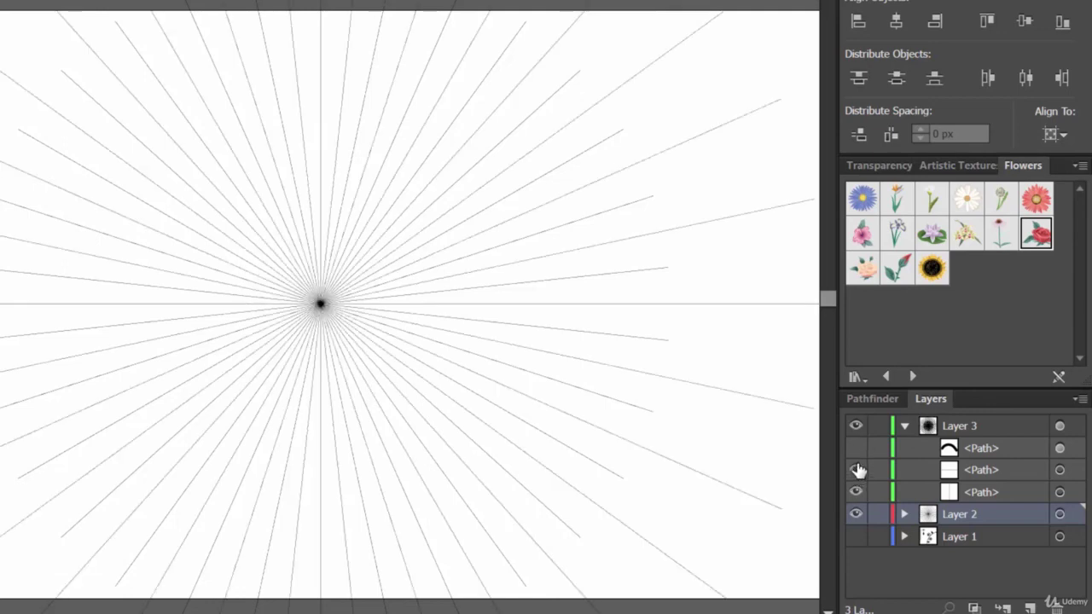
pyautogui.click(856, 448)
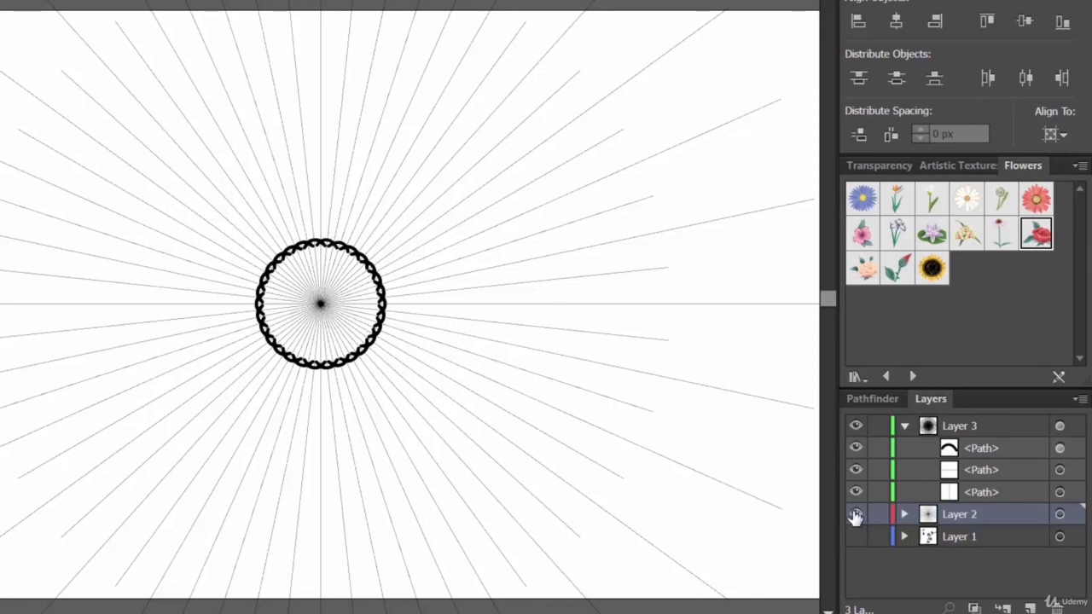
# Compare the template with Layer 3 hidden and shown, and examine the stroke ring against the guide lines.
pyautogui.click(856, 426)
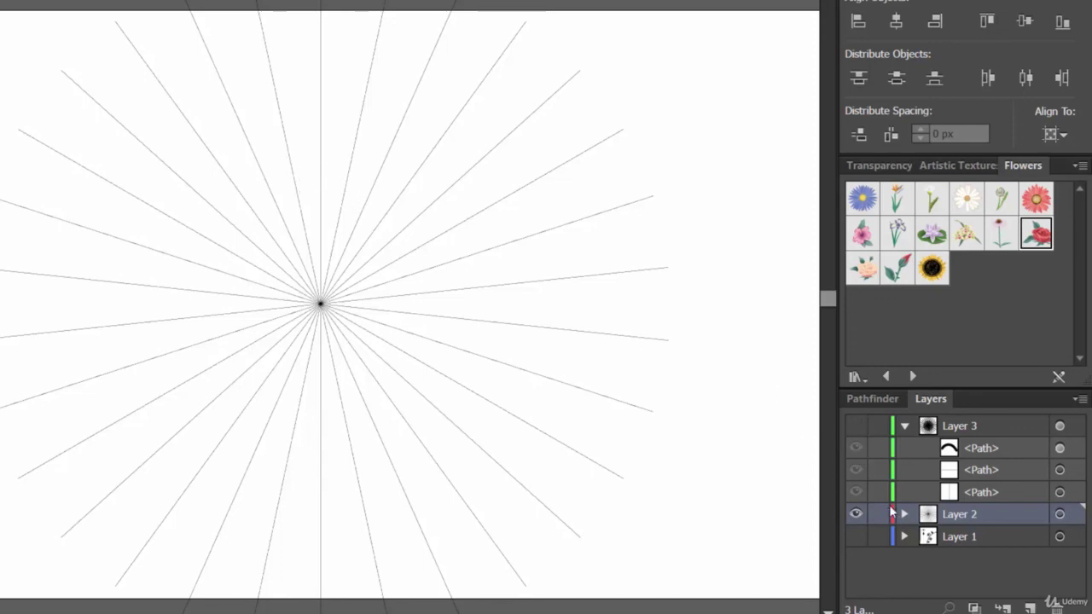
pyautogui.click(857, 427)
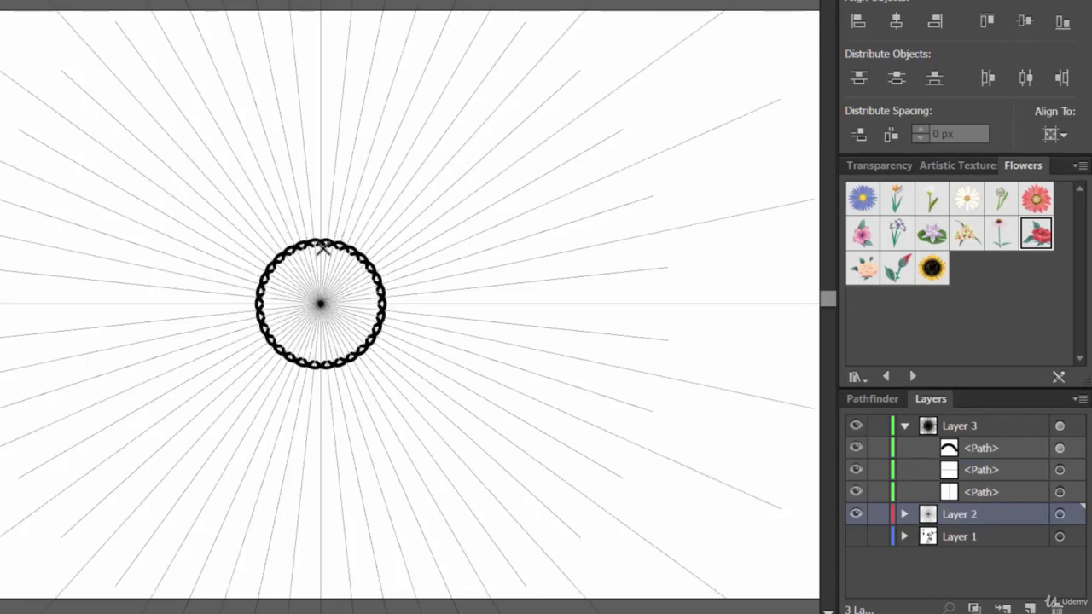
pyautogui.hotkey('ctrl', '+')
pyautogui.hotkey('ctrl', '+')
pyautogui.hotkey('ctrl', '+')
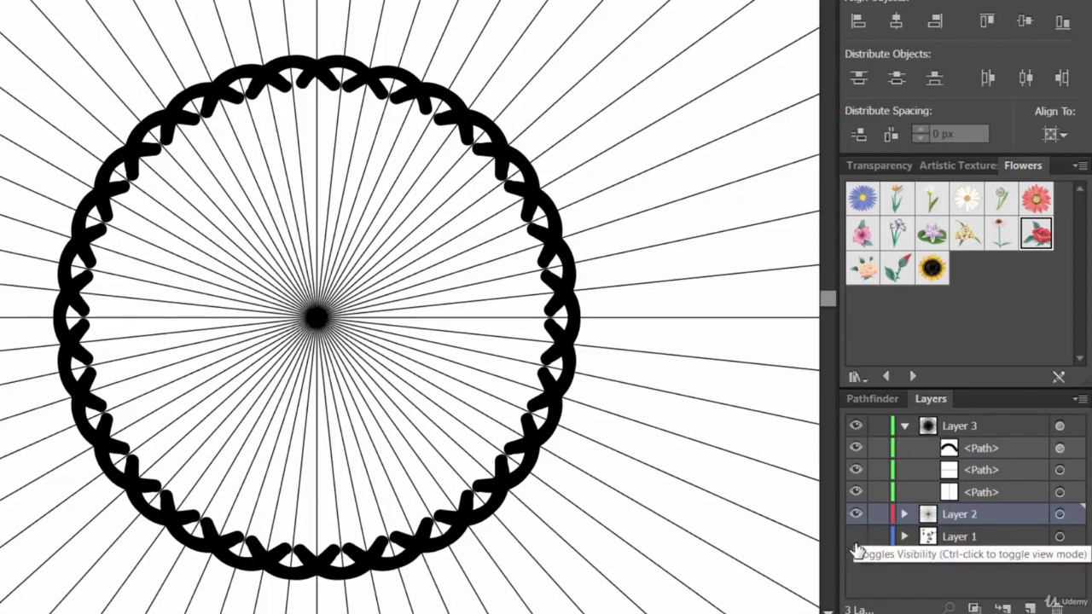
pyautogui.hotkey('ctrl', '-')
pyautogui.hotkey('ctrl', '-')
pyautogui.hotkey('ctrl', '-')
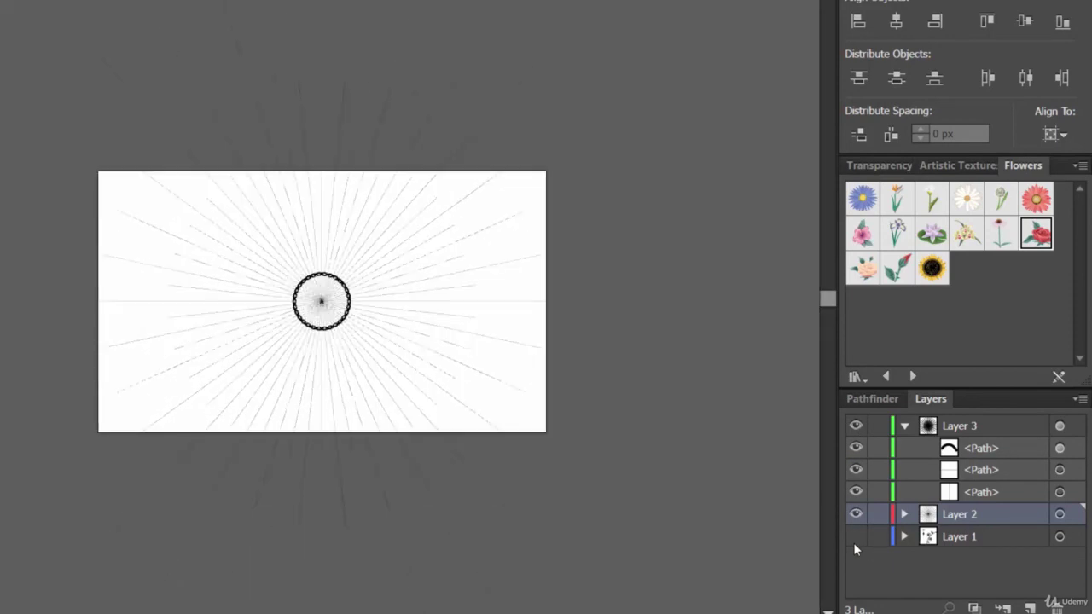
# Hide Layer 3 and Layer 2, and show Layer 1 with the ornament artwork.
pyautogui.click(855, 425)
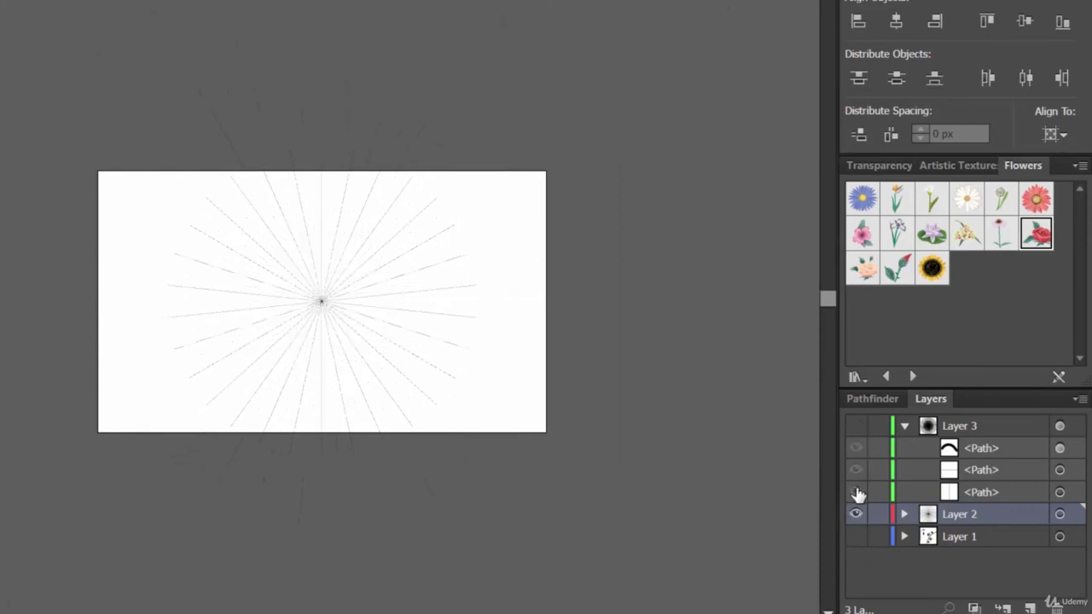
pyautogui.click(855, 514)
pyautogui.click(855, 537)
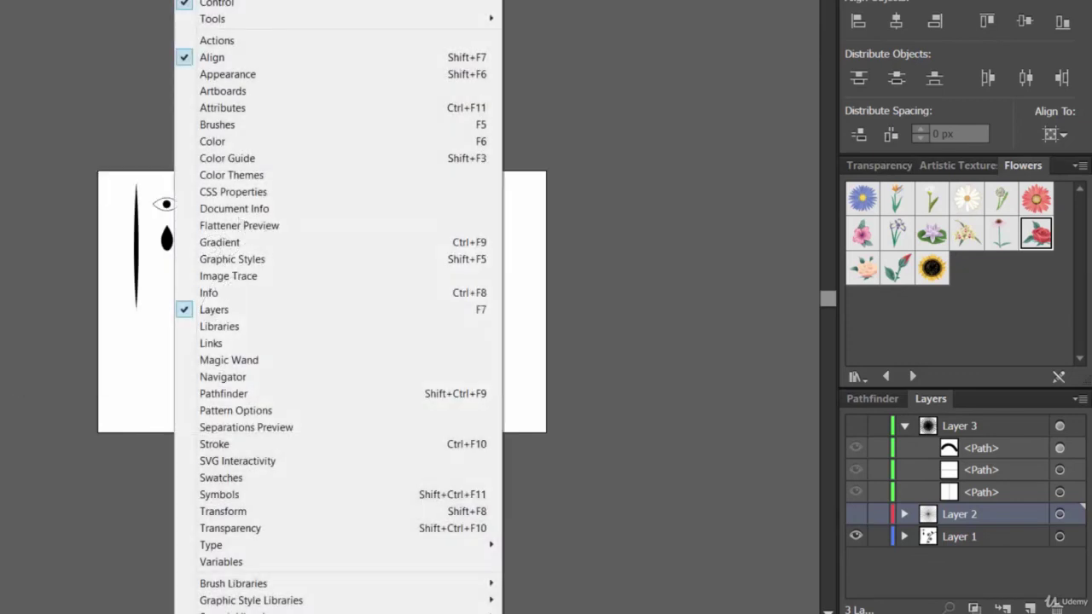
# Review the symbols stored in the document, and close the Symbols list.
pyautogui.click(198, 0)
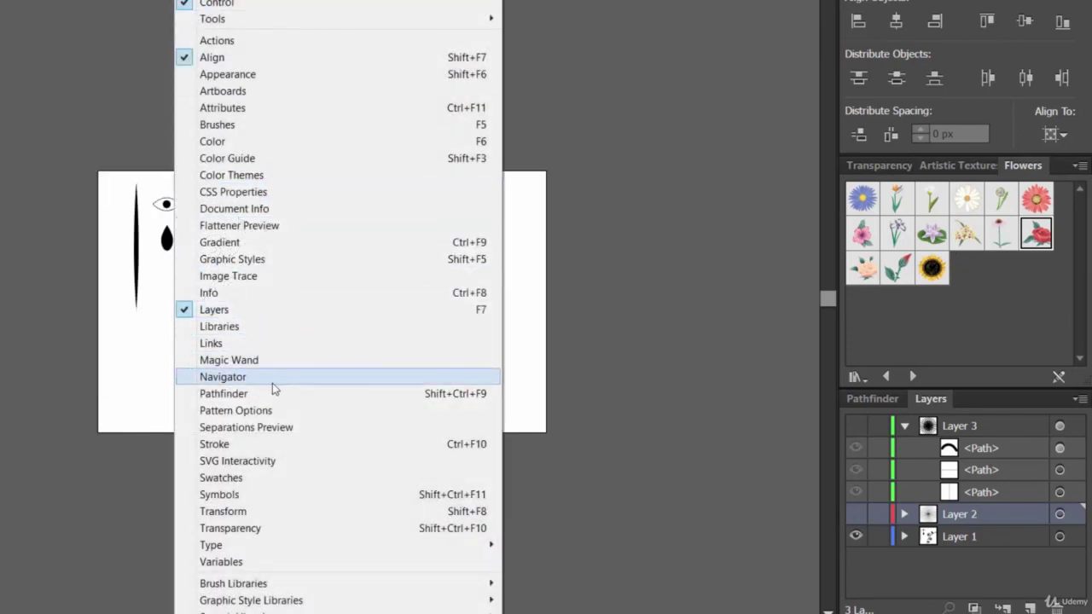
pyautogui.click(239, 497)
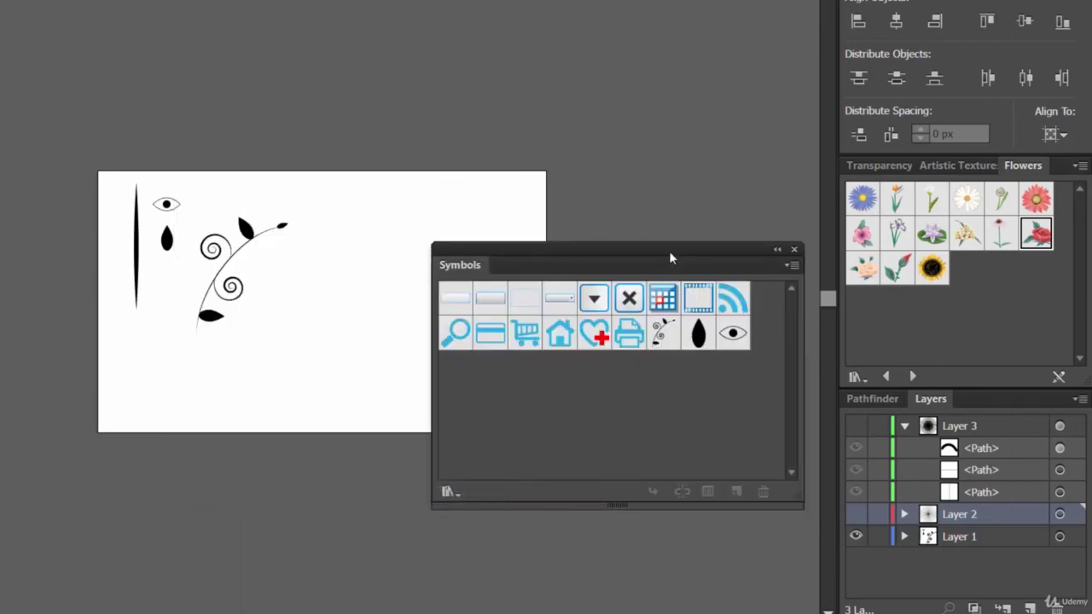
pyautogui.click(794, 249)
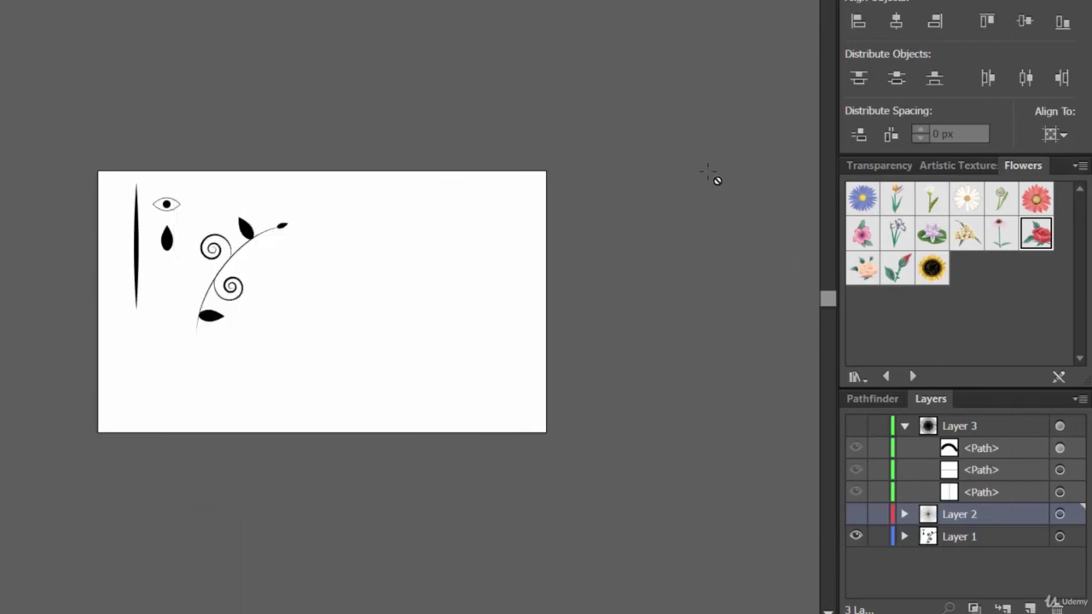